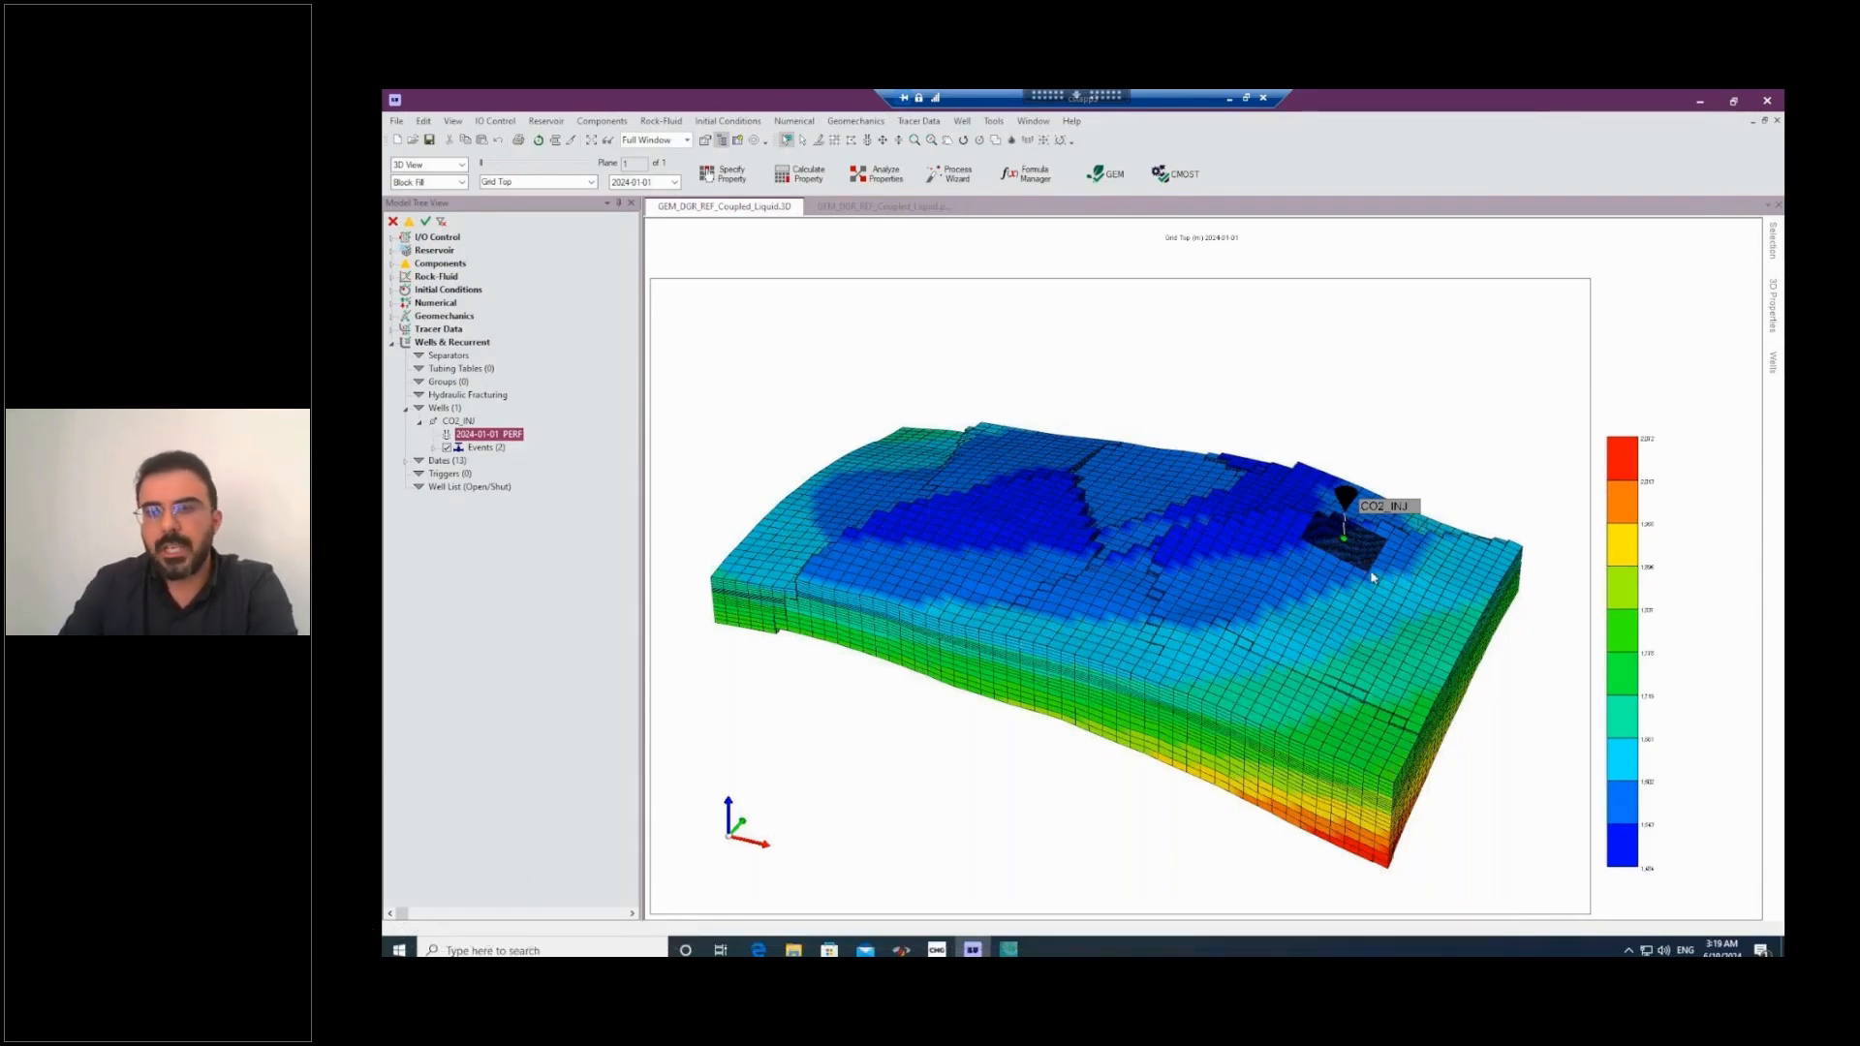
# Display the reservoir grid in the IK-2D X-Sec cross-section view instead of the 3D view.
pyautogui.click(462, 169)
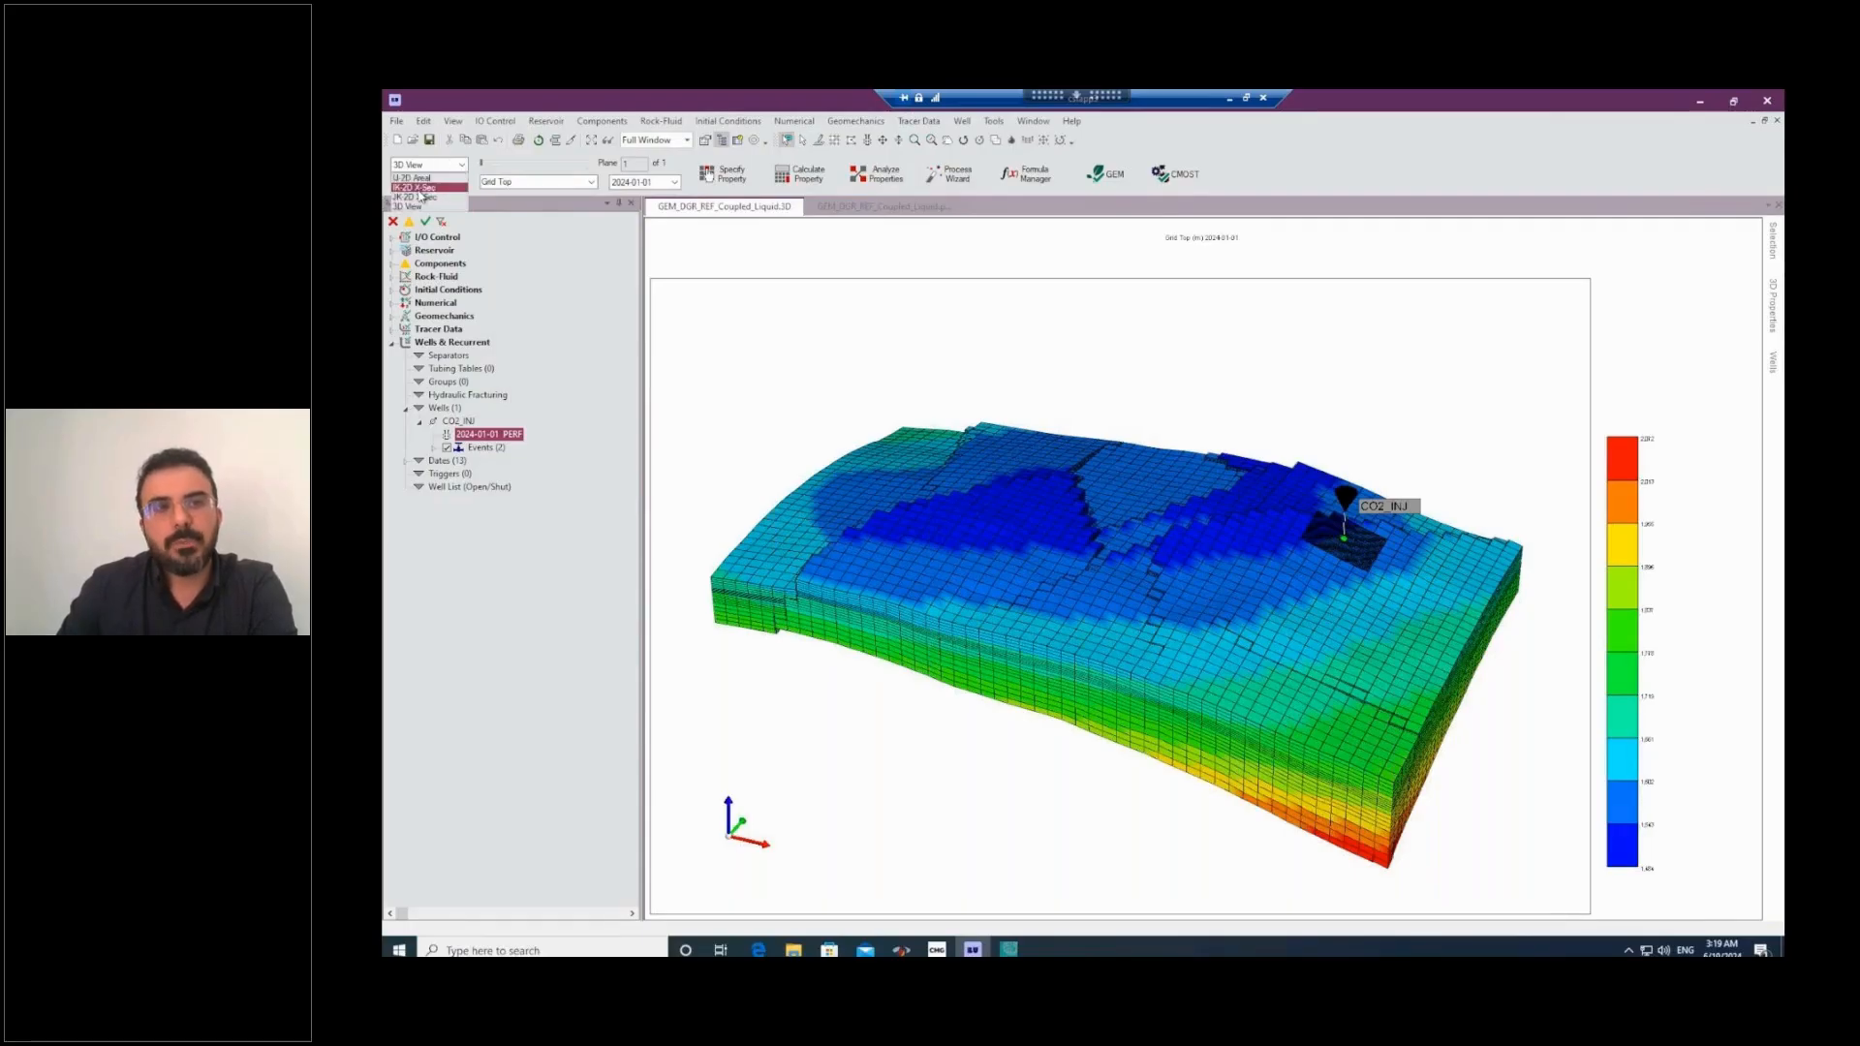
pyautogui.click(419, 195)
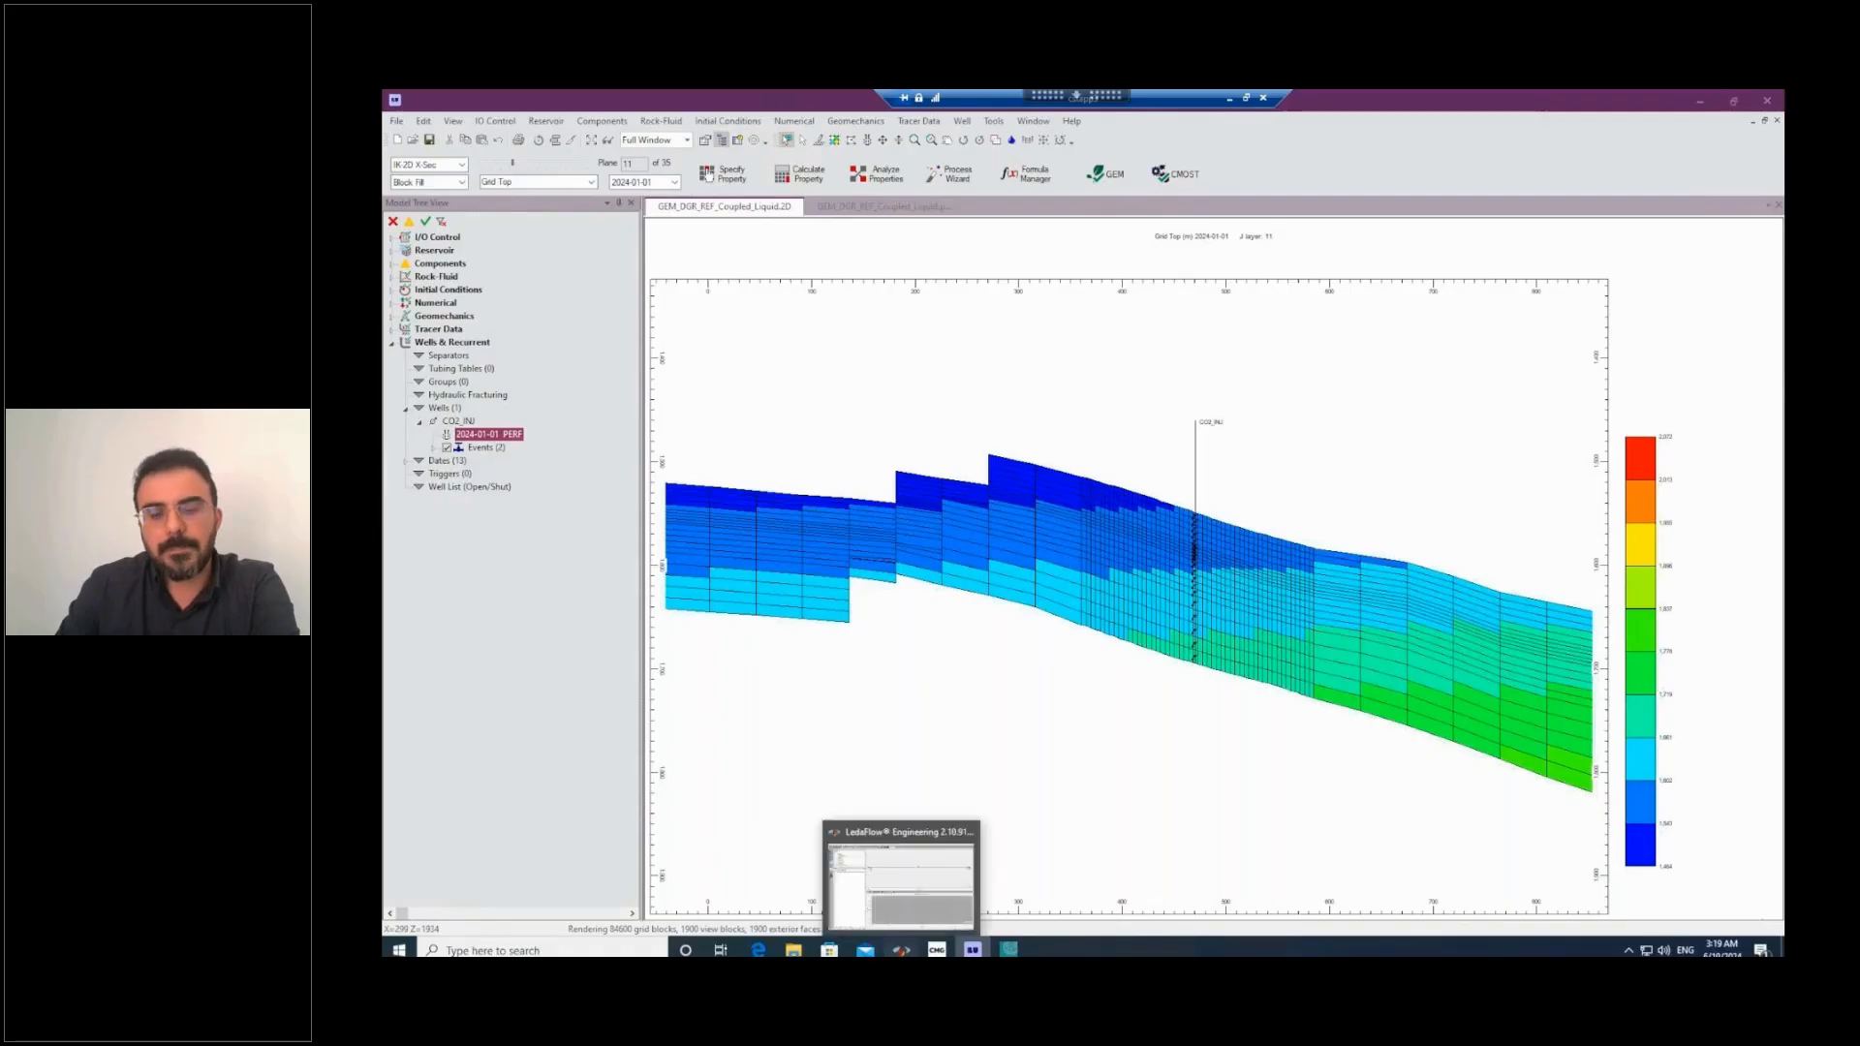
# Switch to LedaFlow and initialize the CO2_Injection case with user-defined initial conditions, leaving the dynamic run off.
pyautogui.click(901, 950)
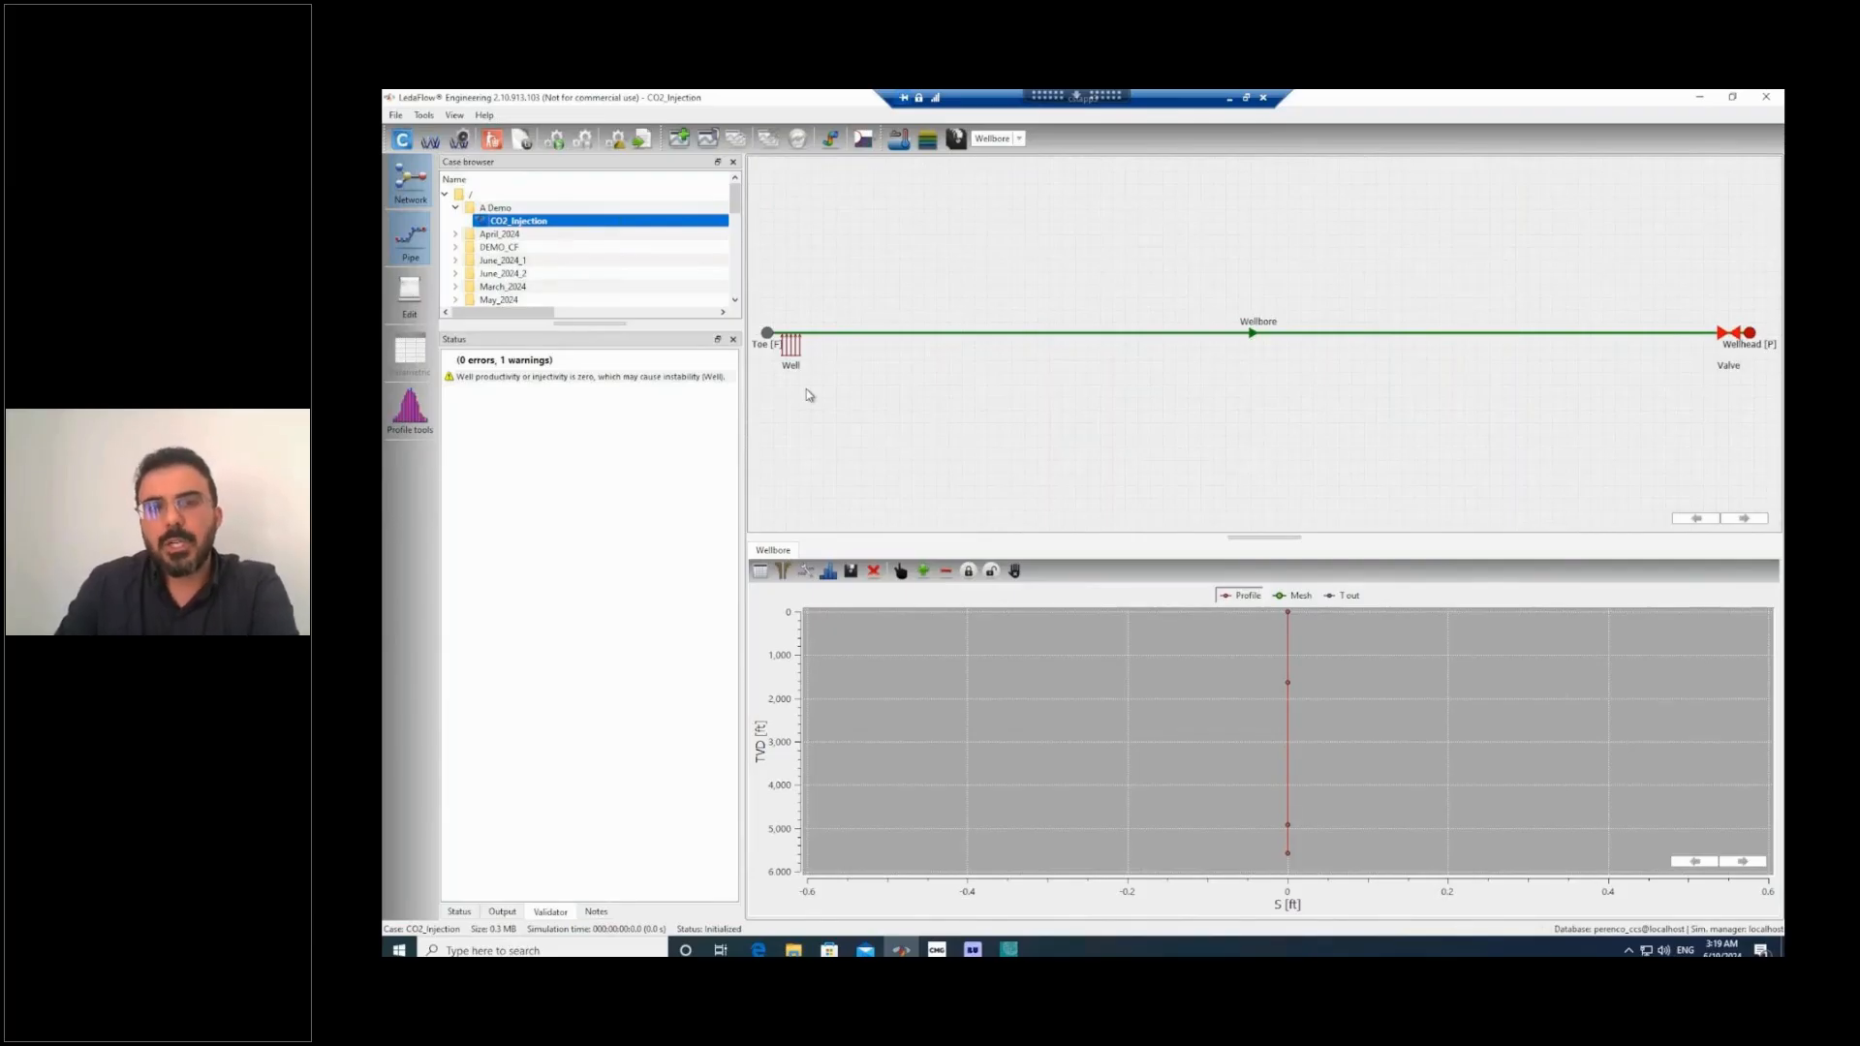
pyautogui.click(554, 141)
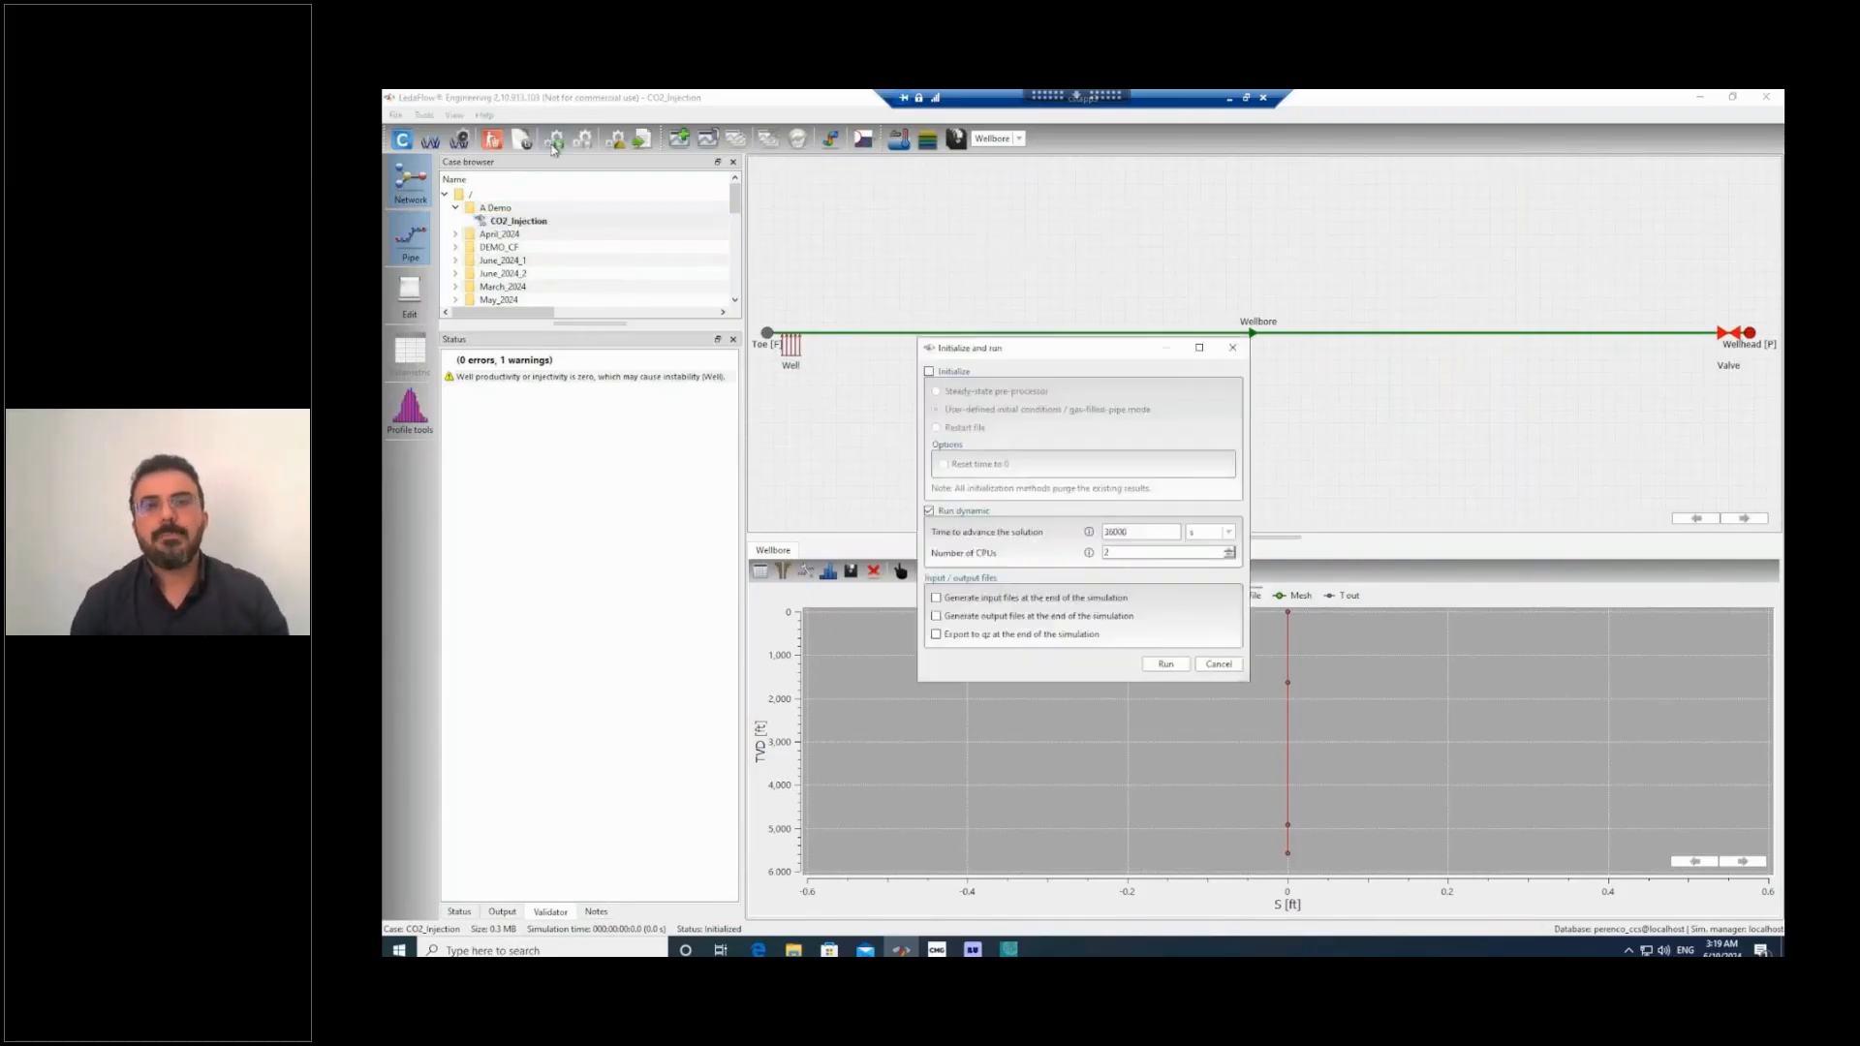
pyautogui.click(930, 373)
pyautogui.click(929, 512)
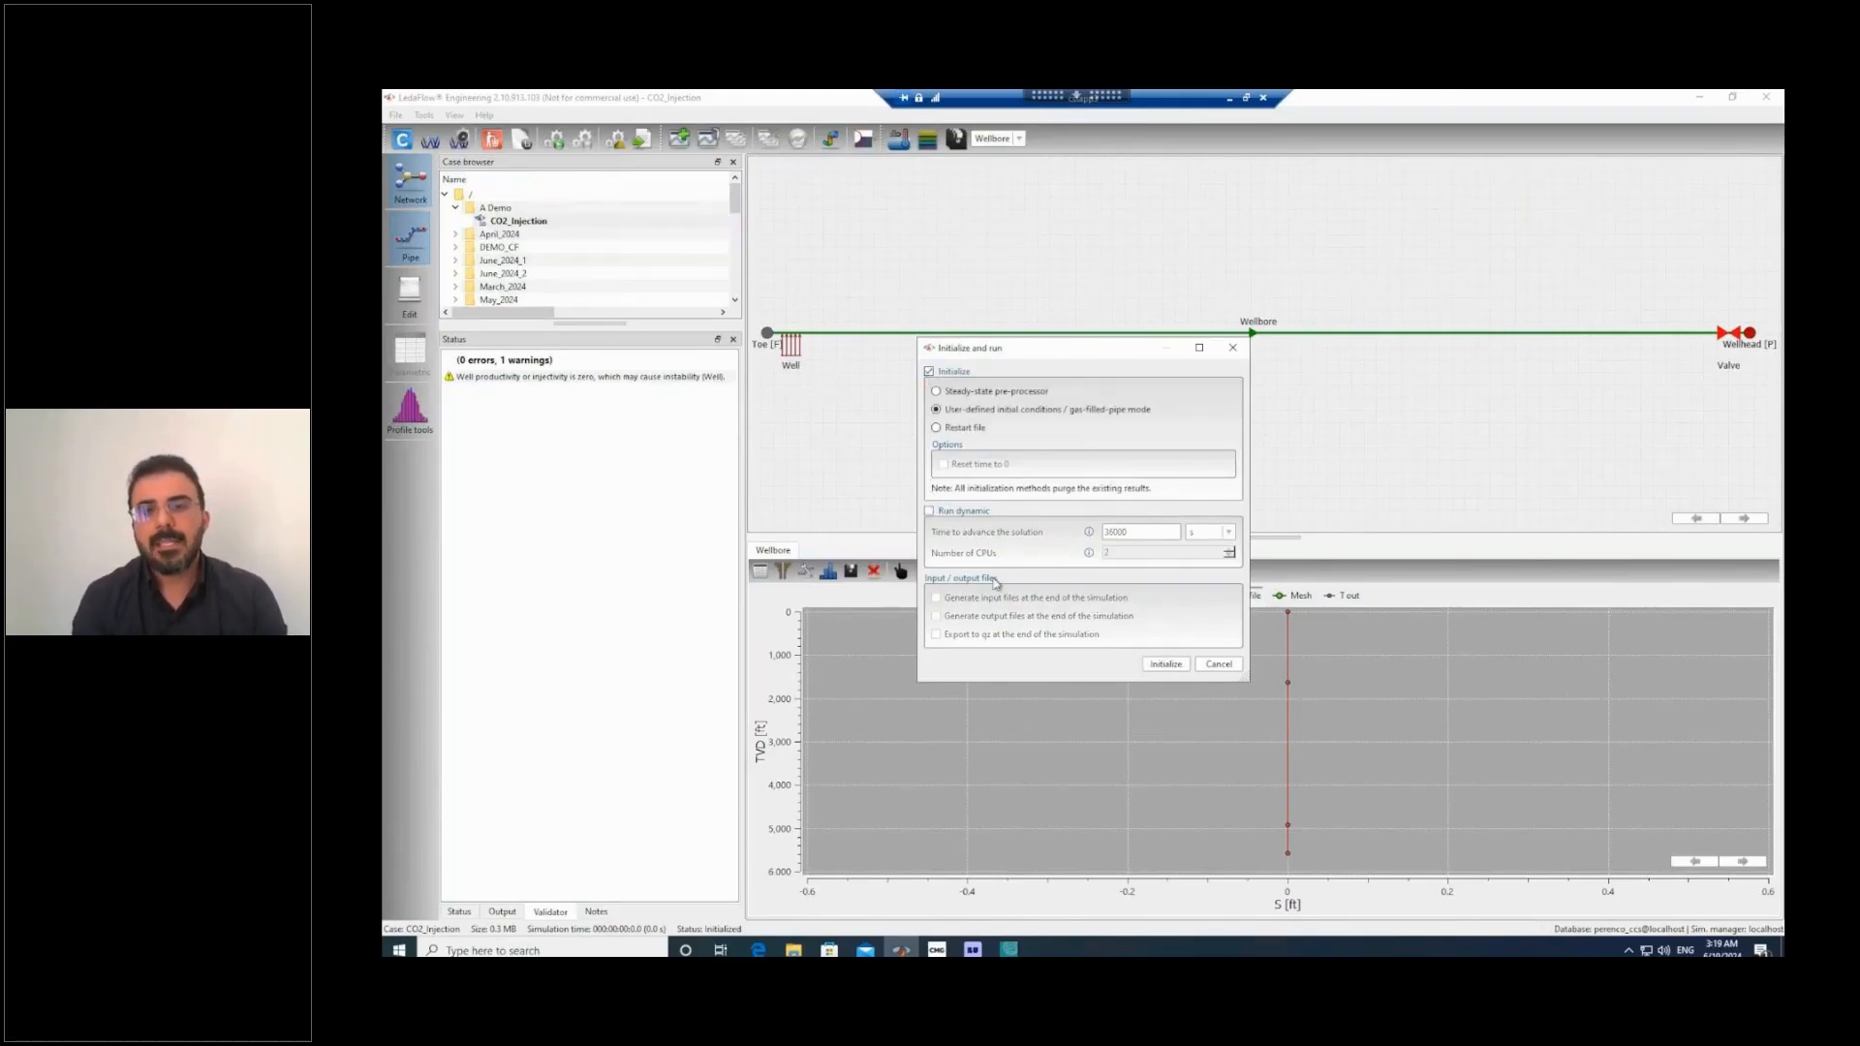
pyautogui.click(1164, 667)
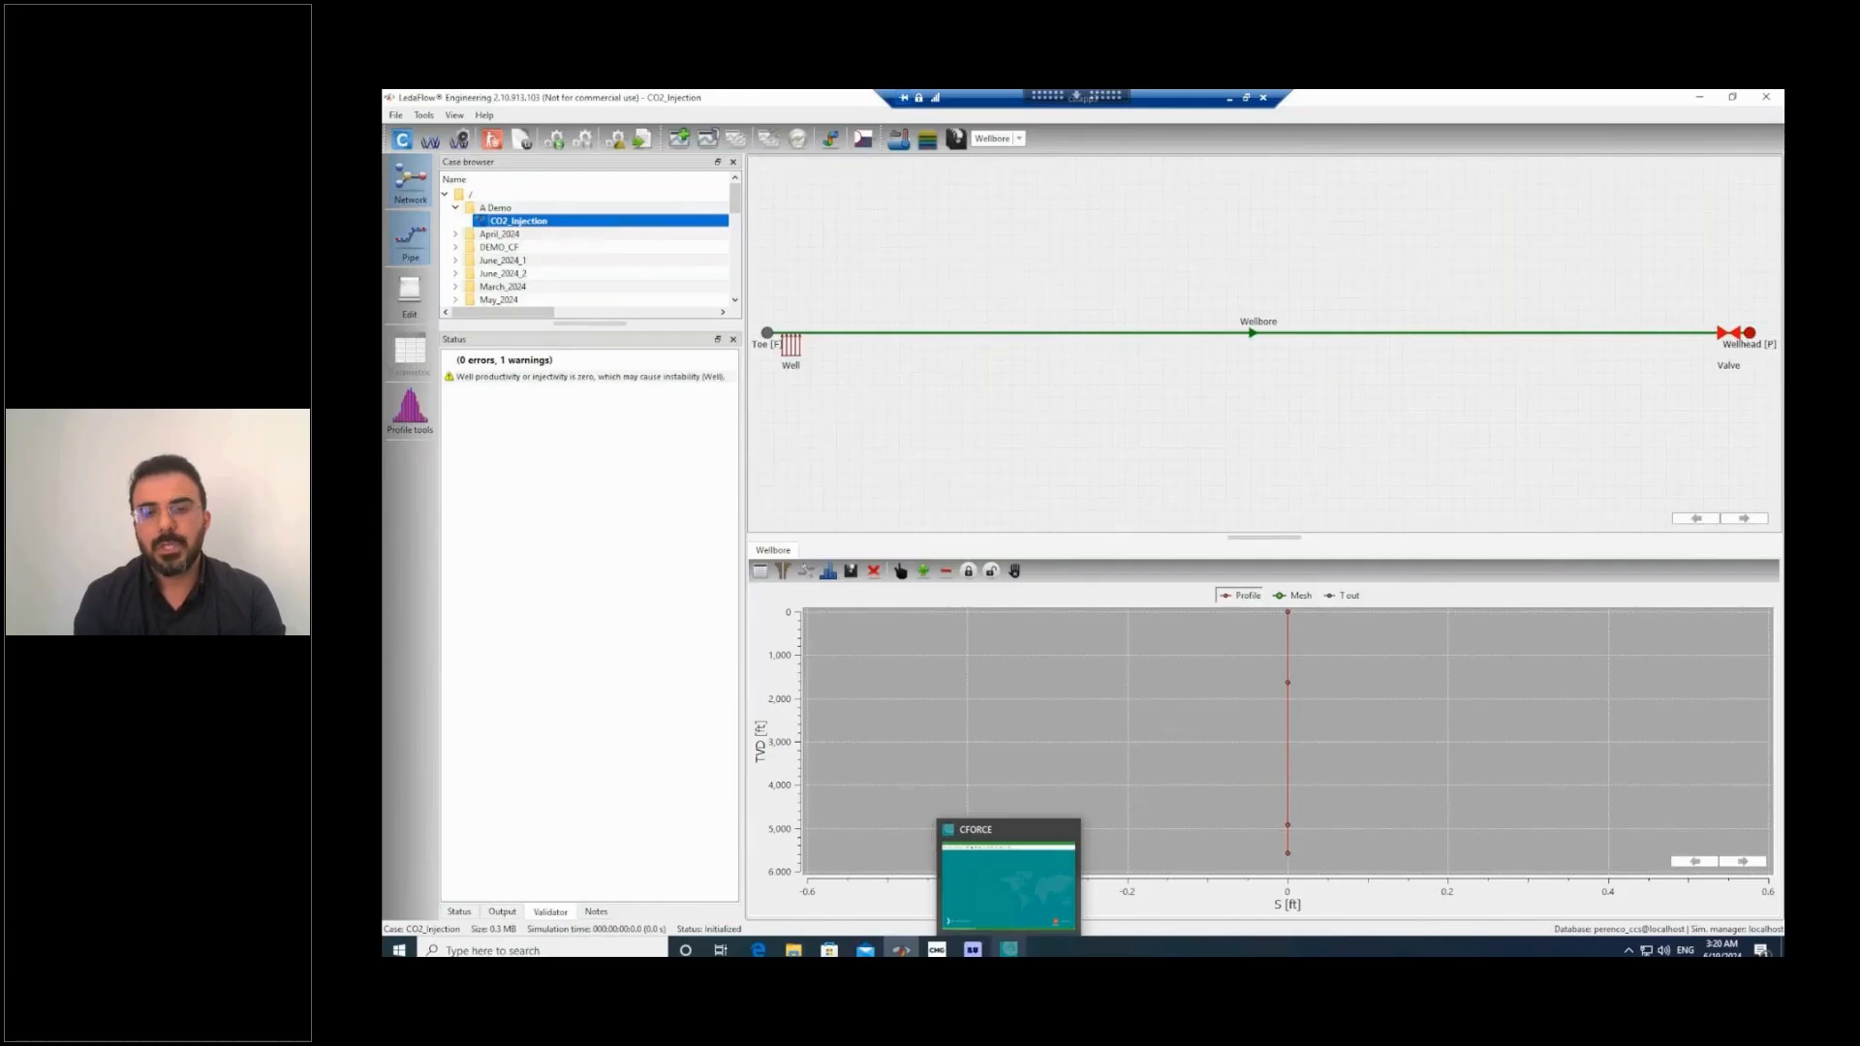
# Switch to CFORCE, maximize its window and create a new case.
pyautogui.click(1008, 950)
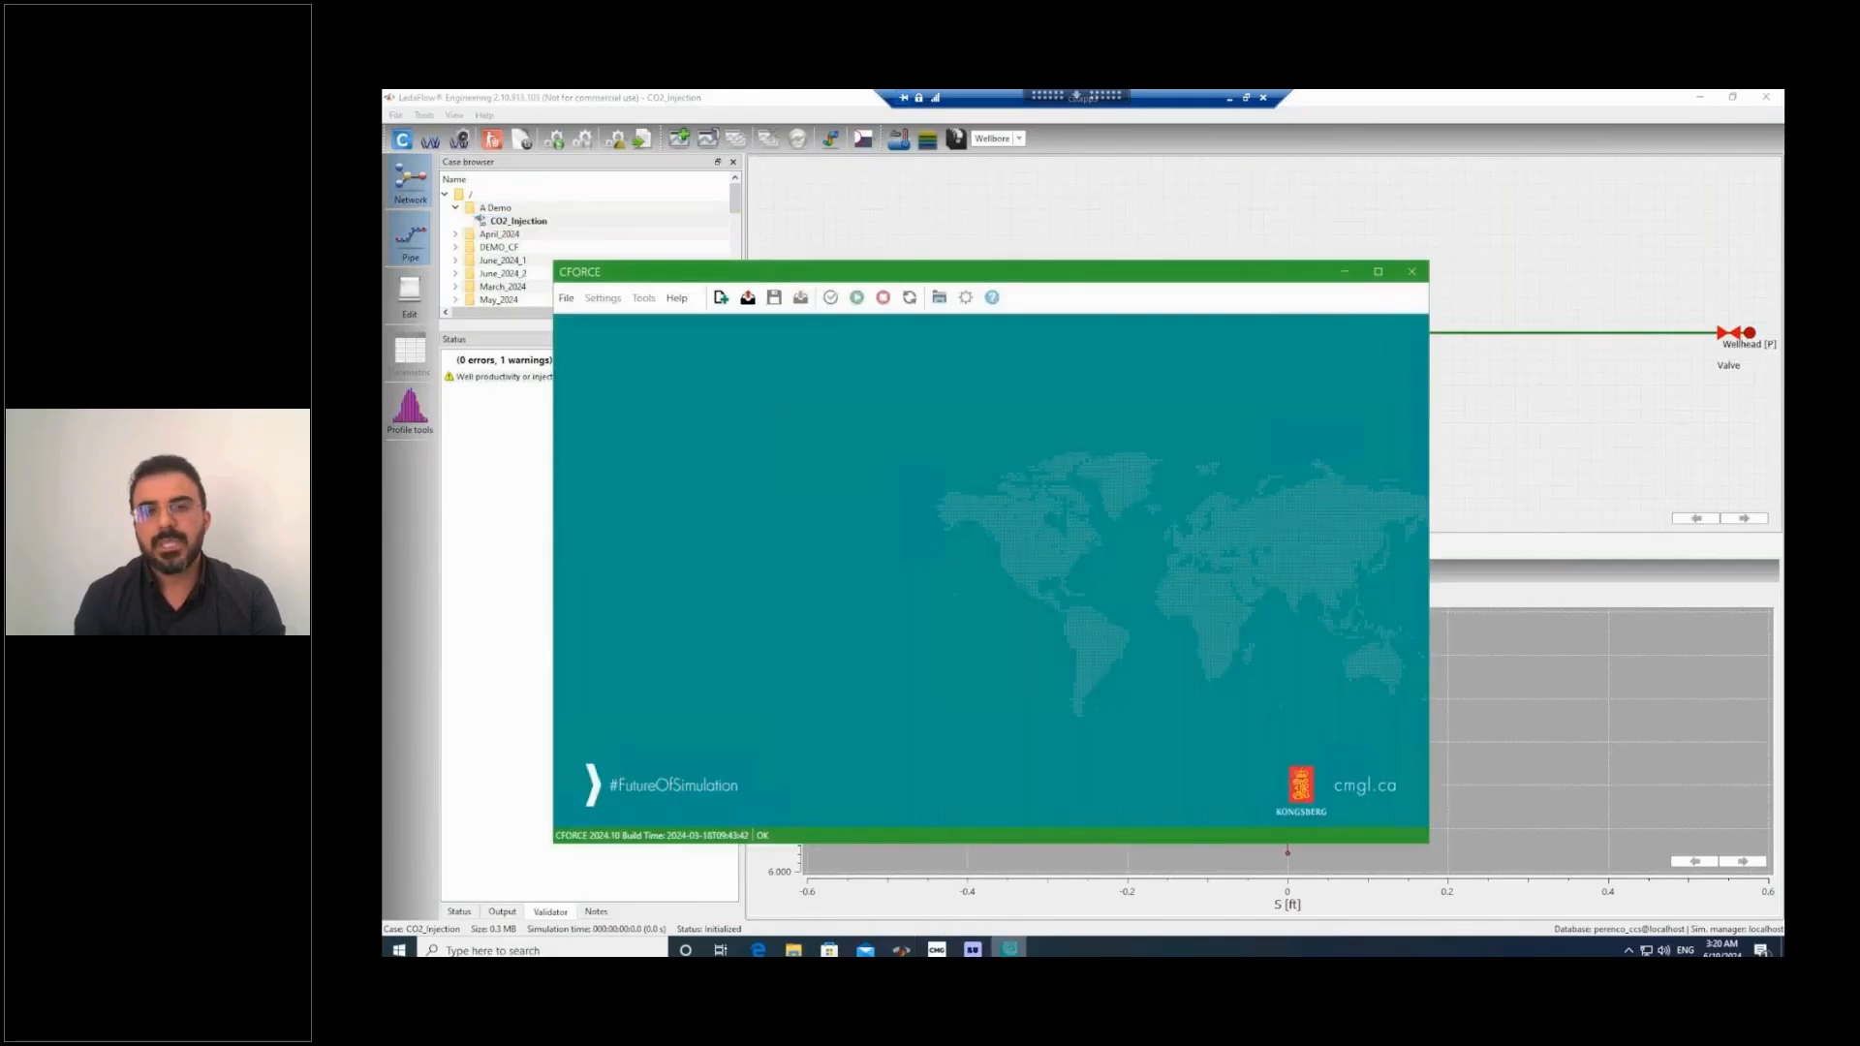
pyautogui.click(1378, 271)
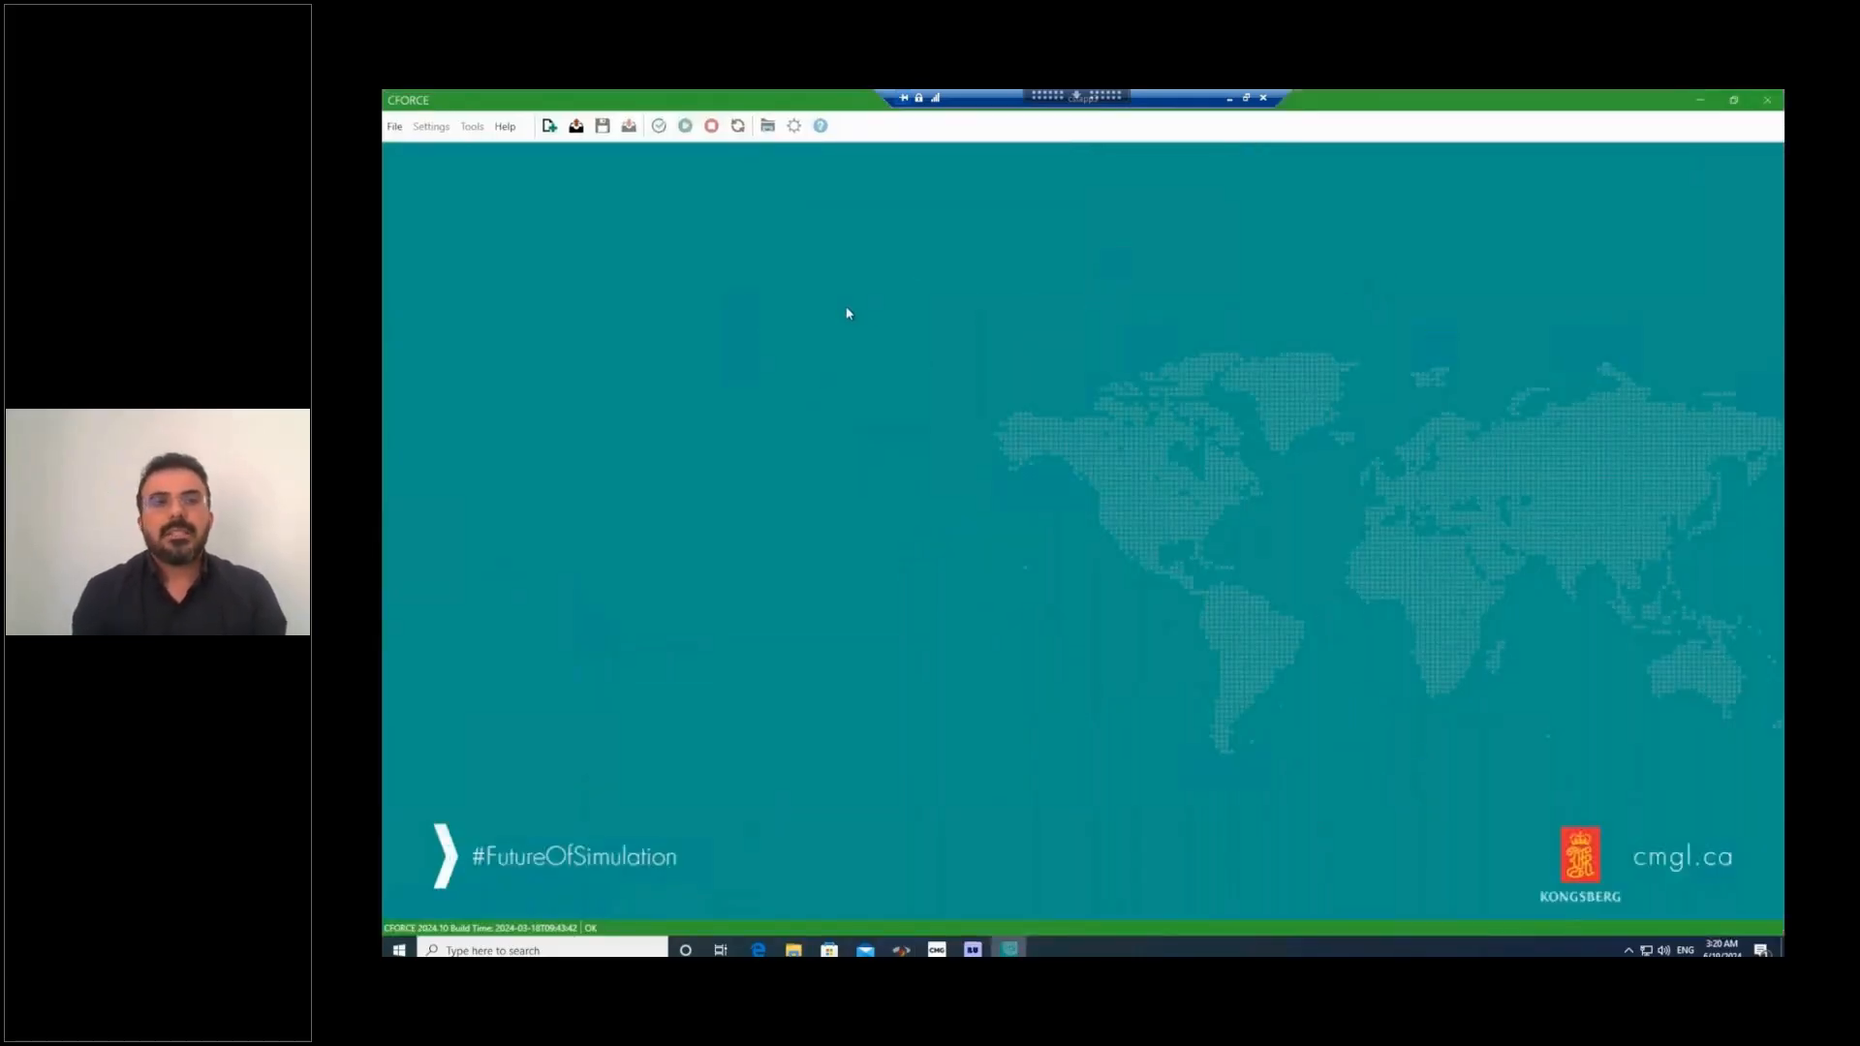
pyautogui.click(395, 128)
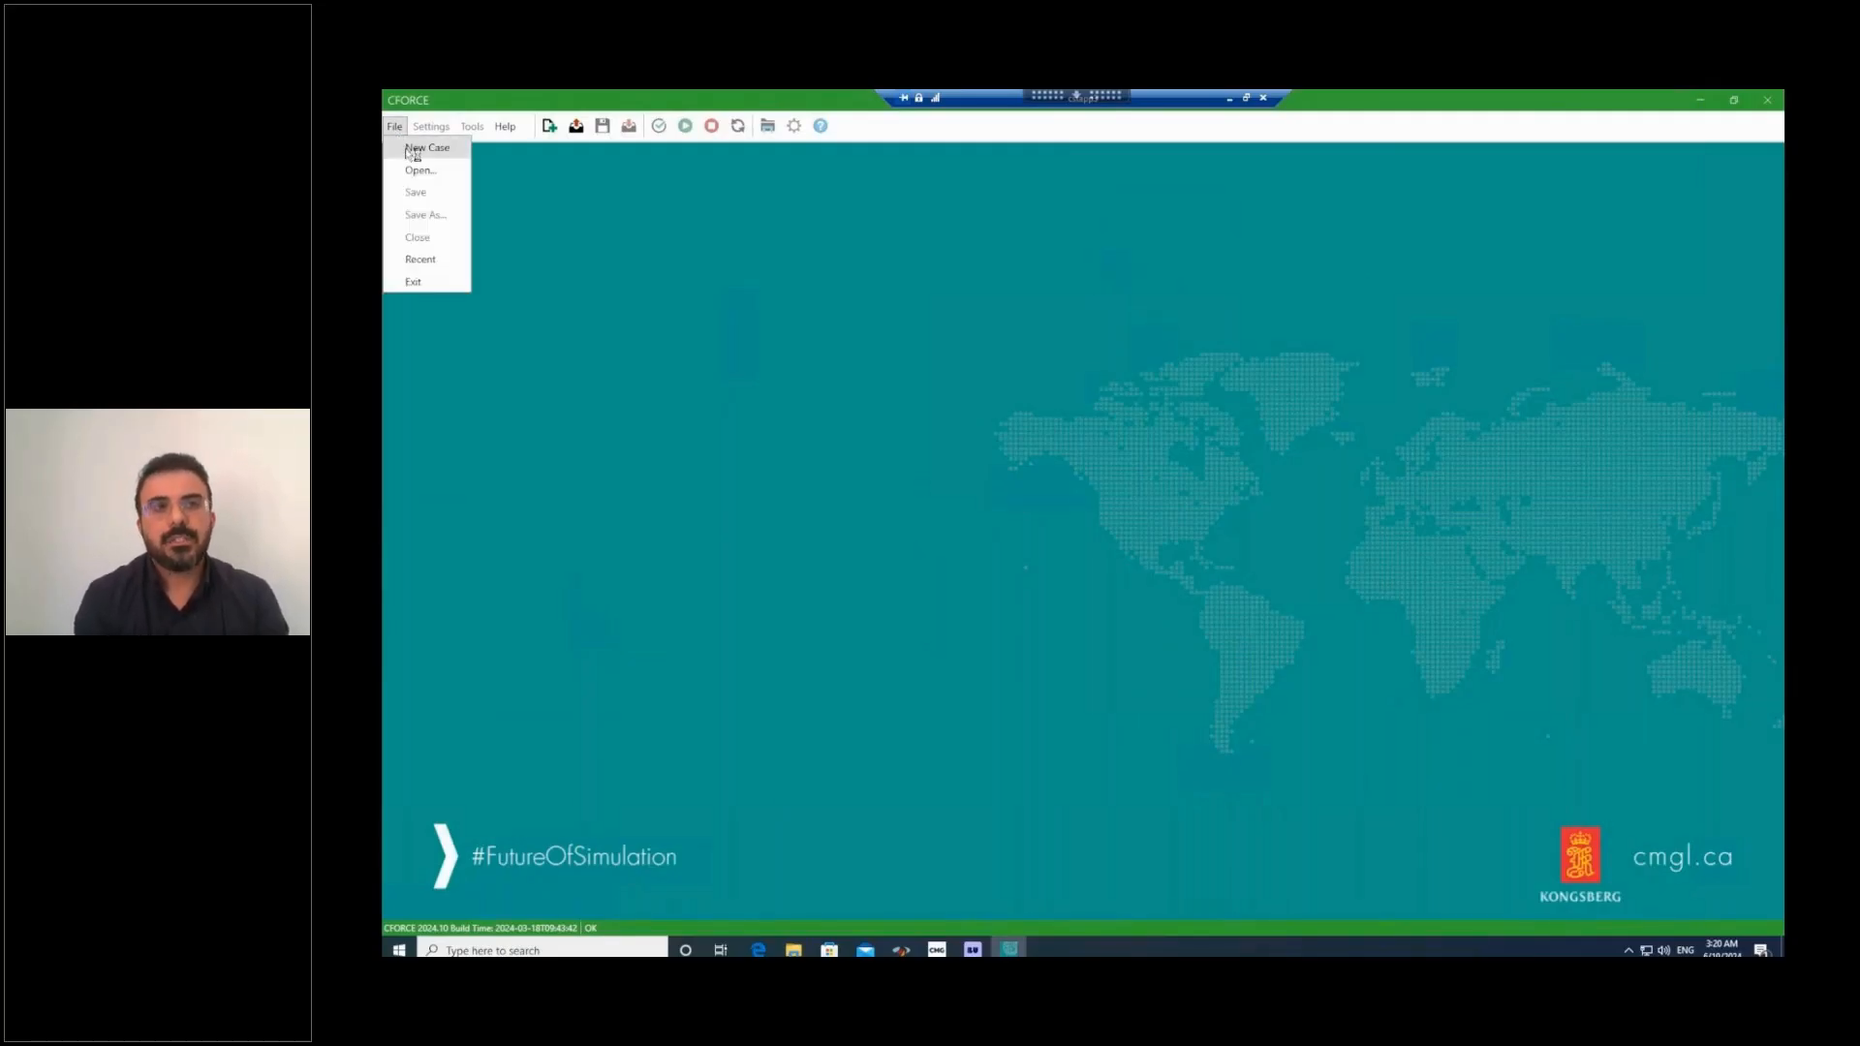
pyautogui.click(408, 151)
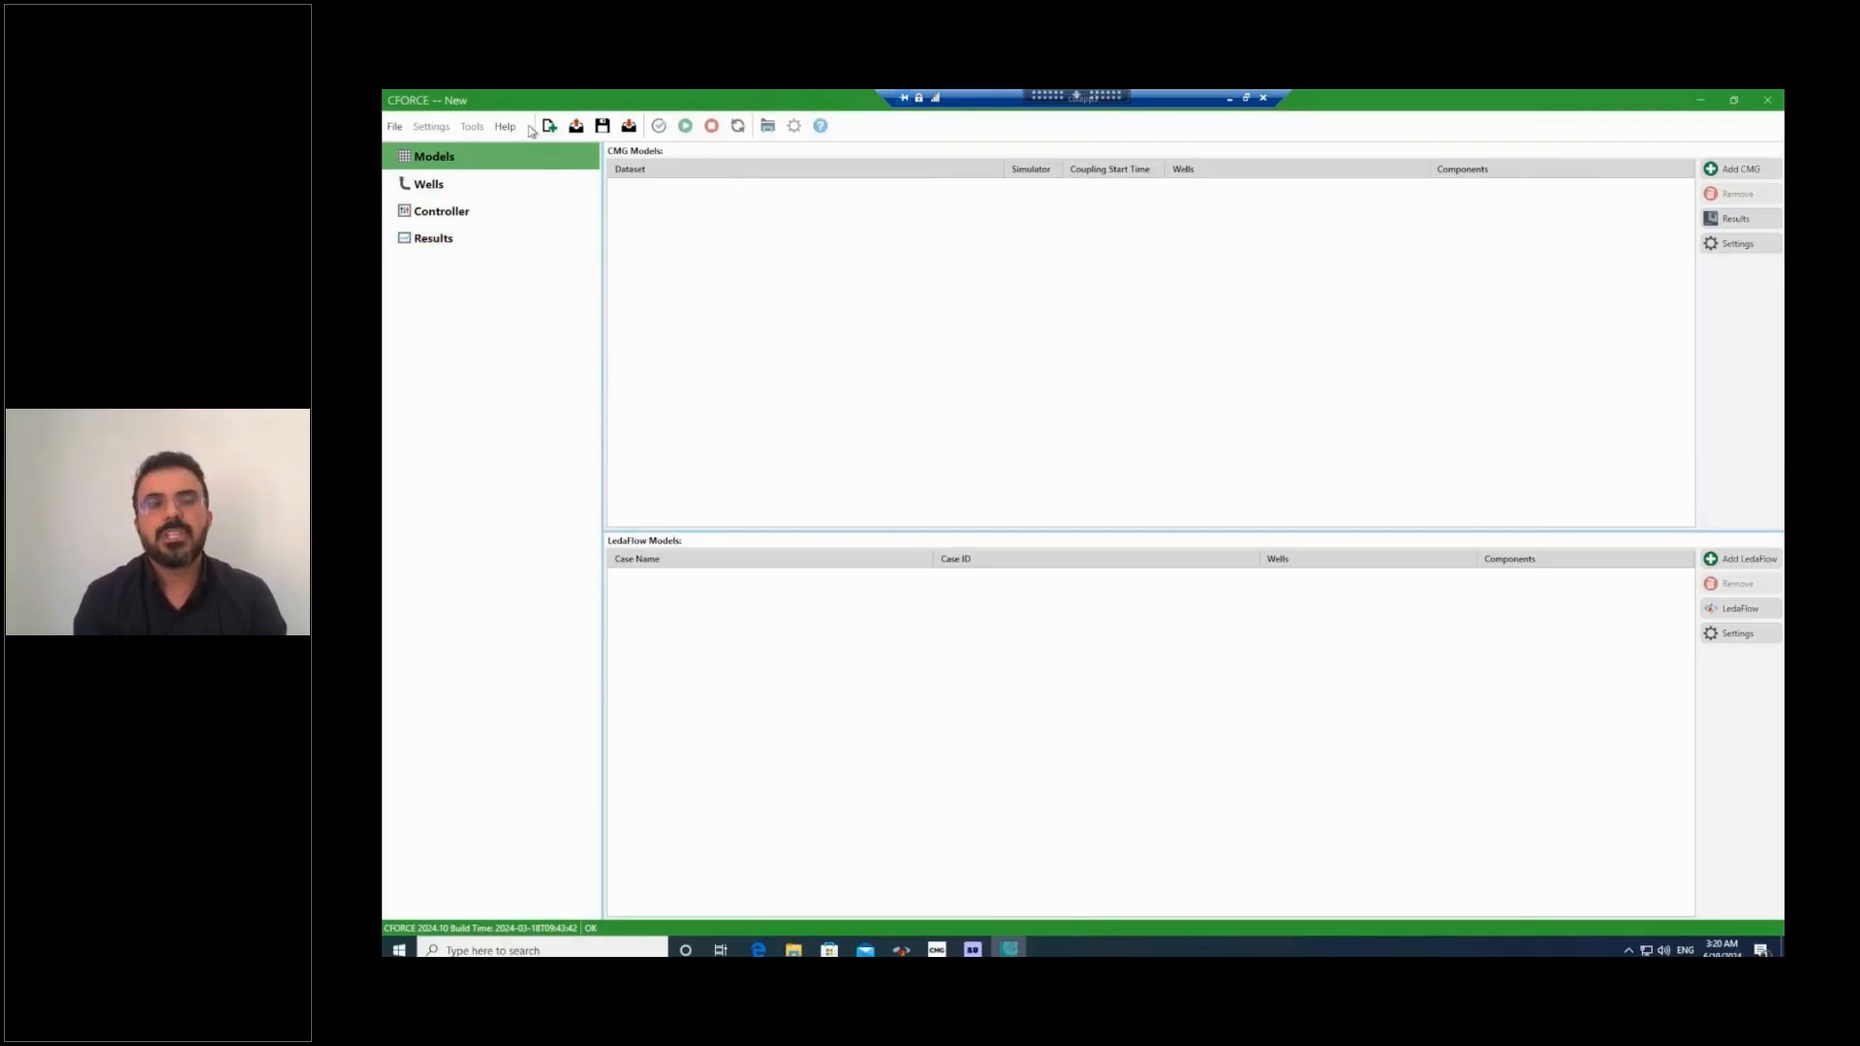
# Add the GEM_DGR_REF_Coupled_Liquid dataset as the CMG model and set the simulator version to GEM 2024.05.
pyautogui.click(1738, 172)
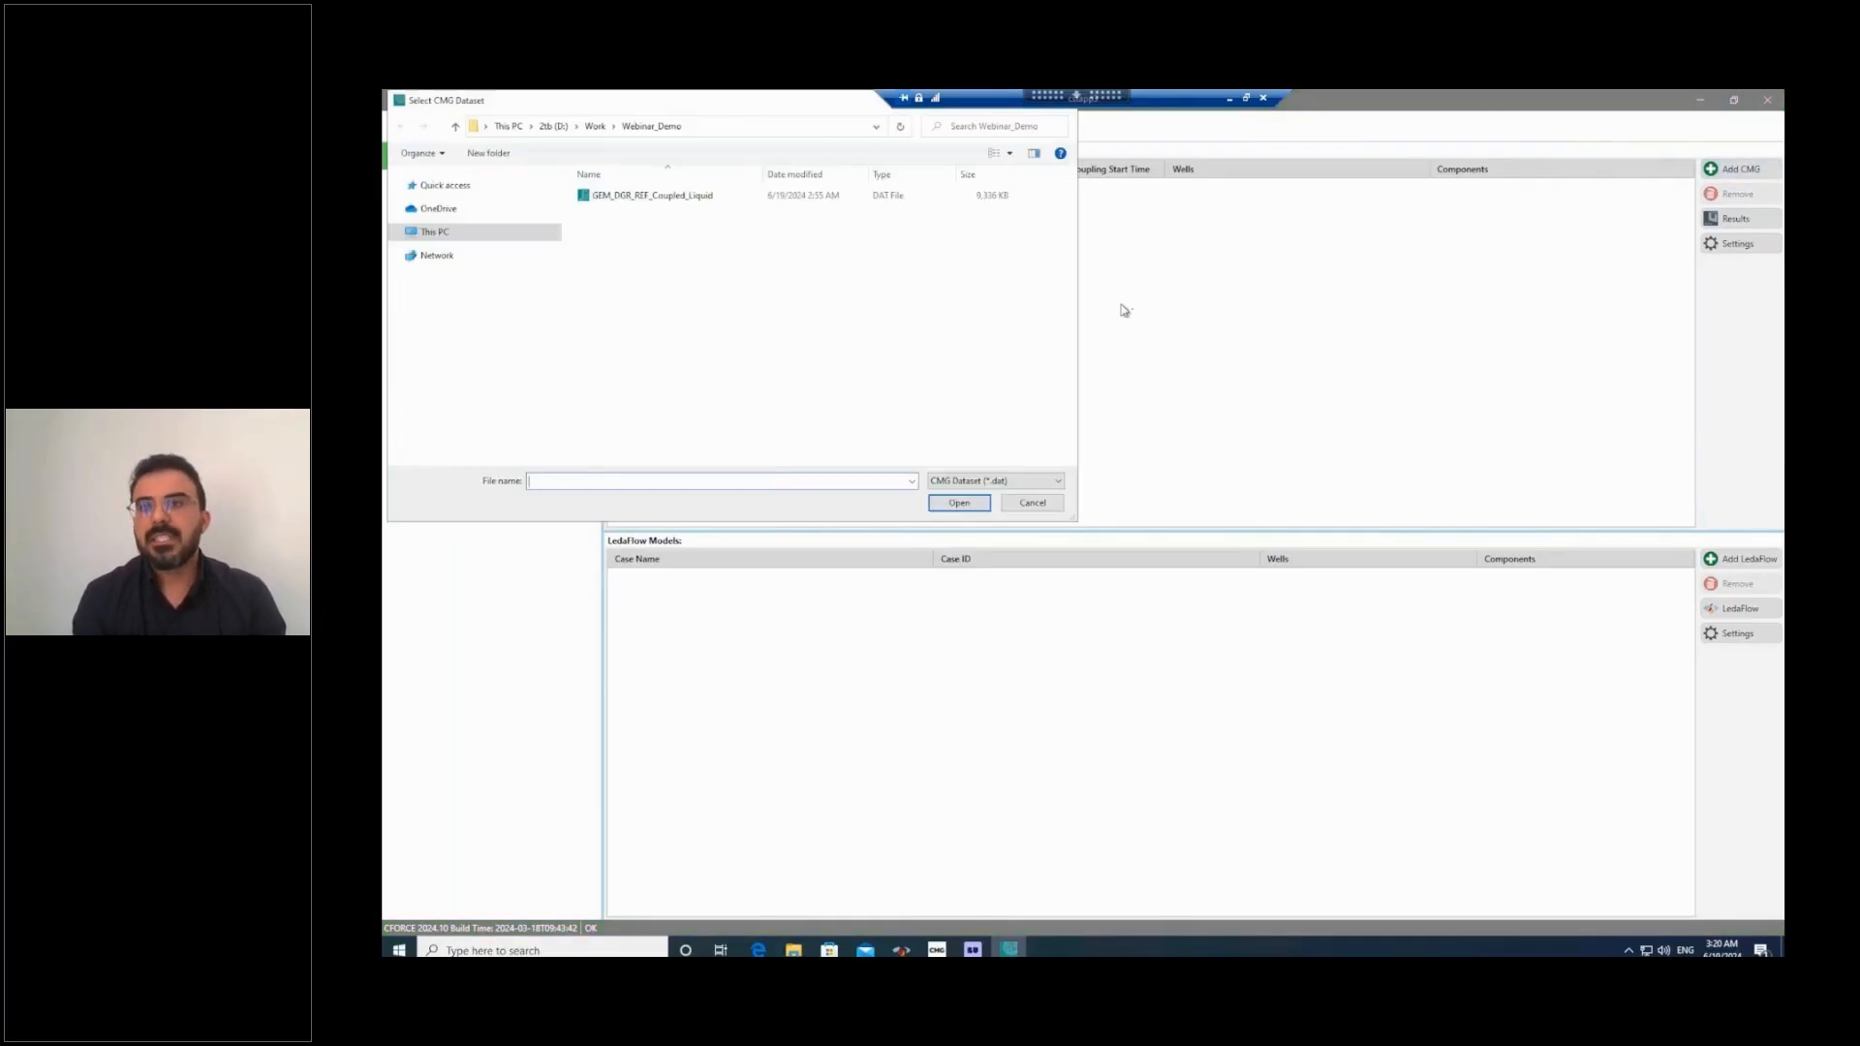
pyautogui.doubleClick(694, 198)
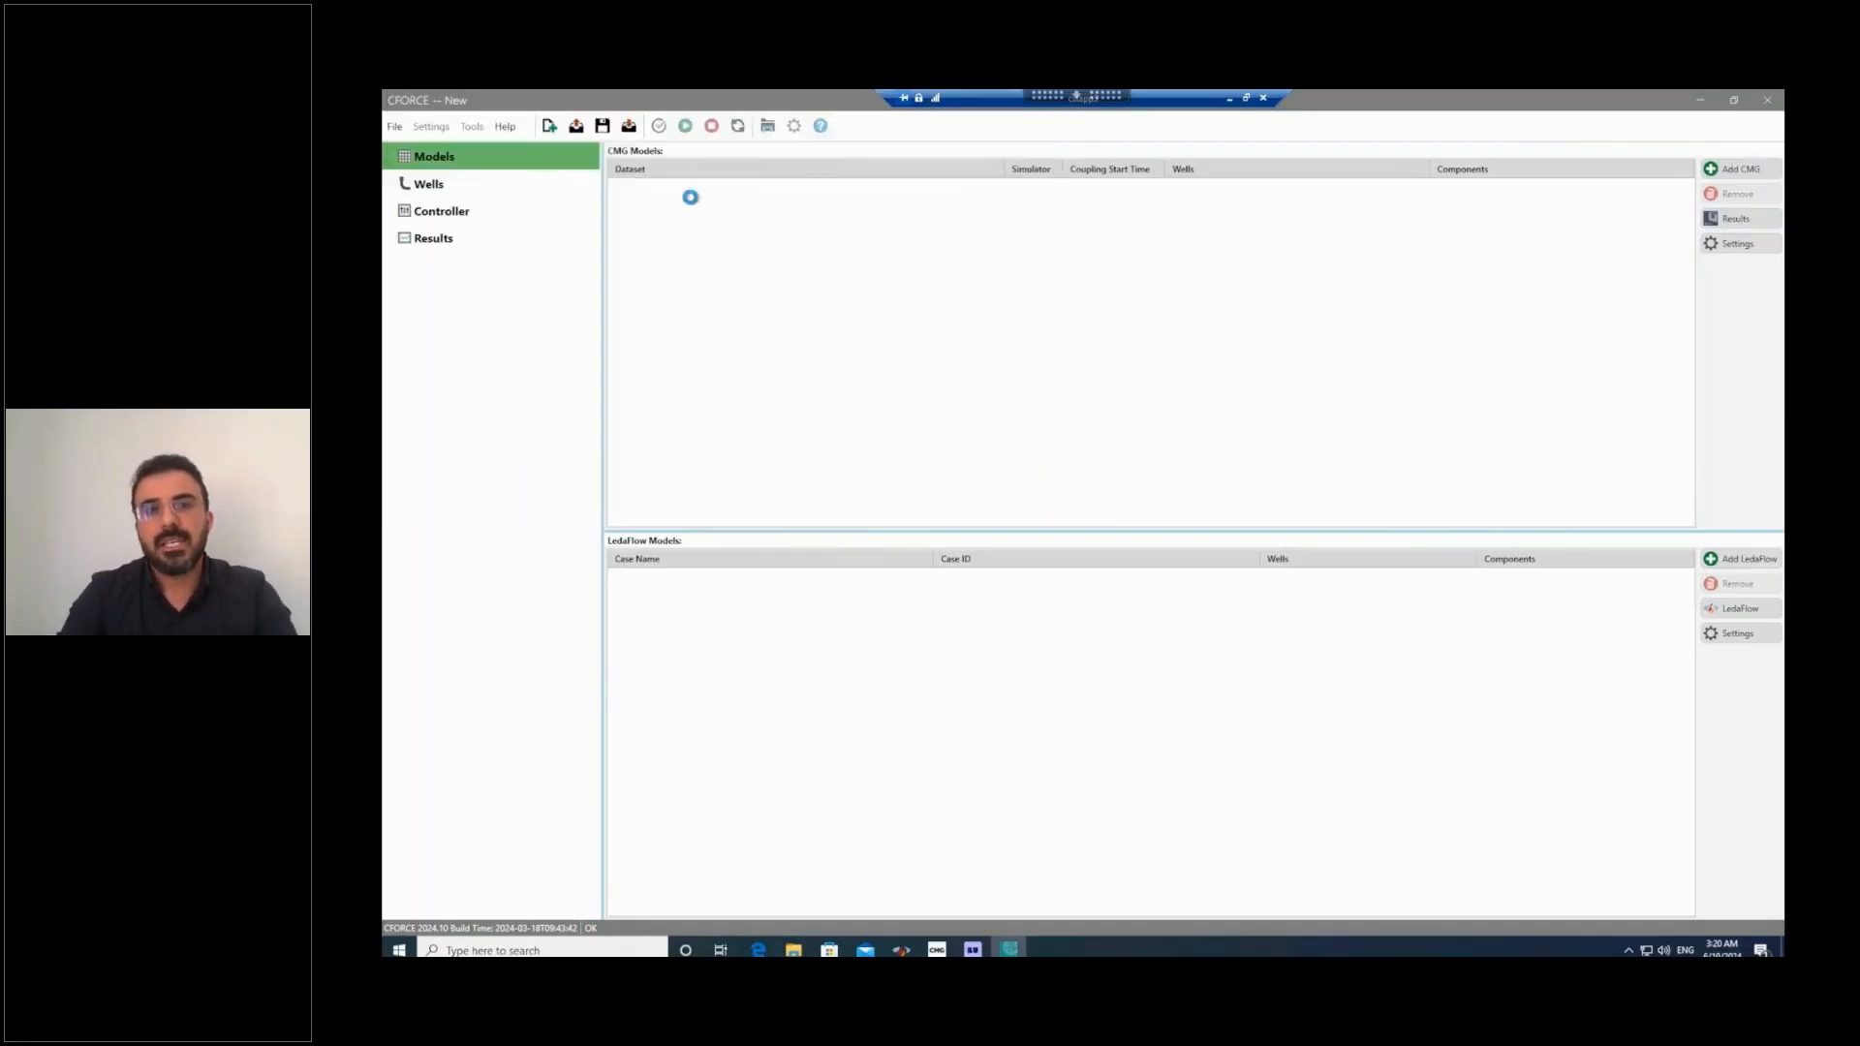
pyautogui.click(1769, 244)
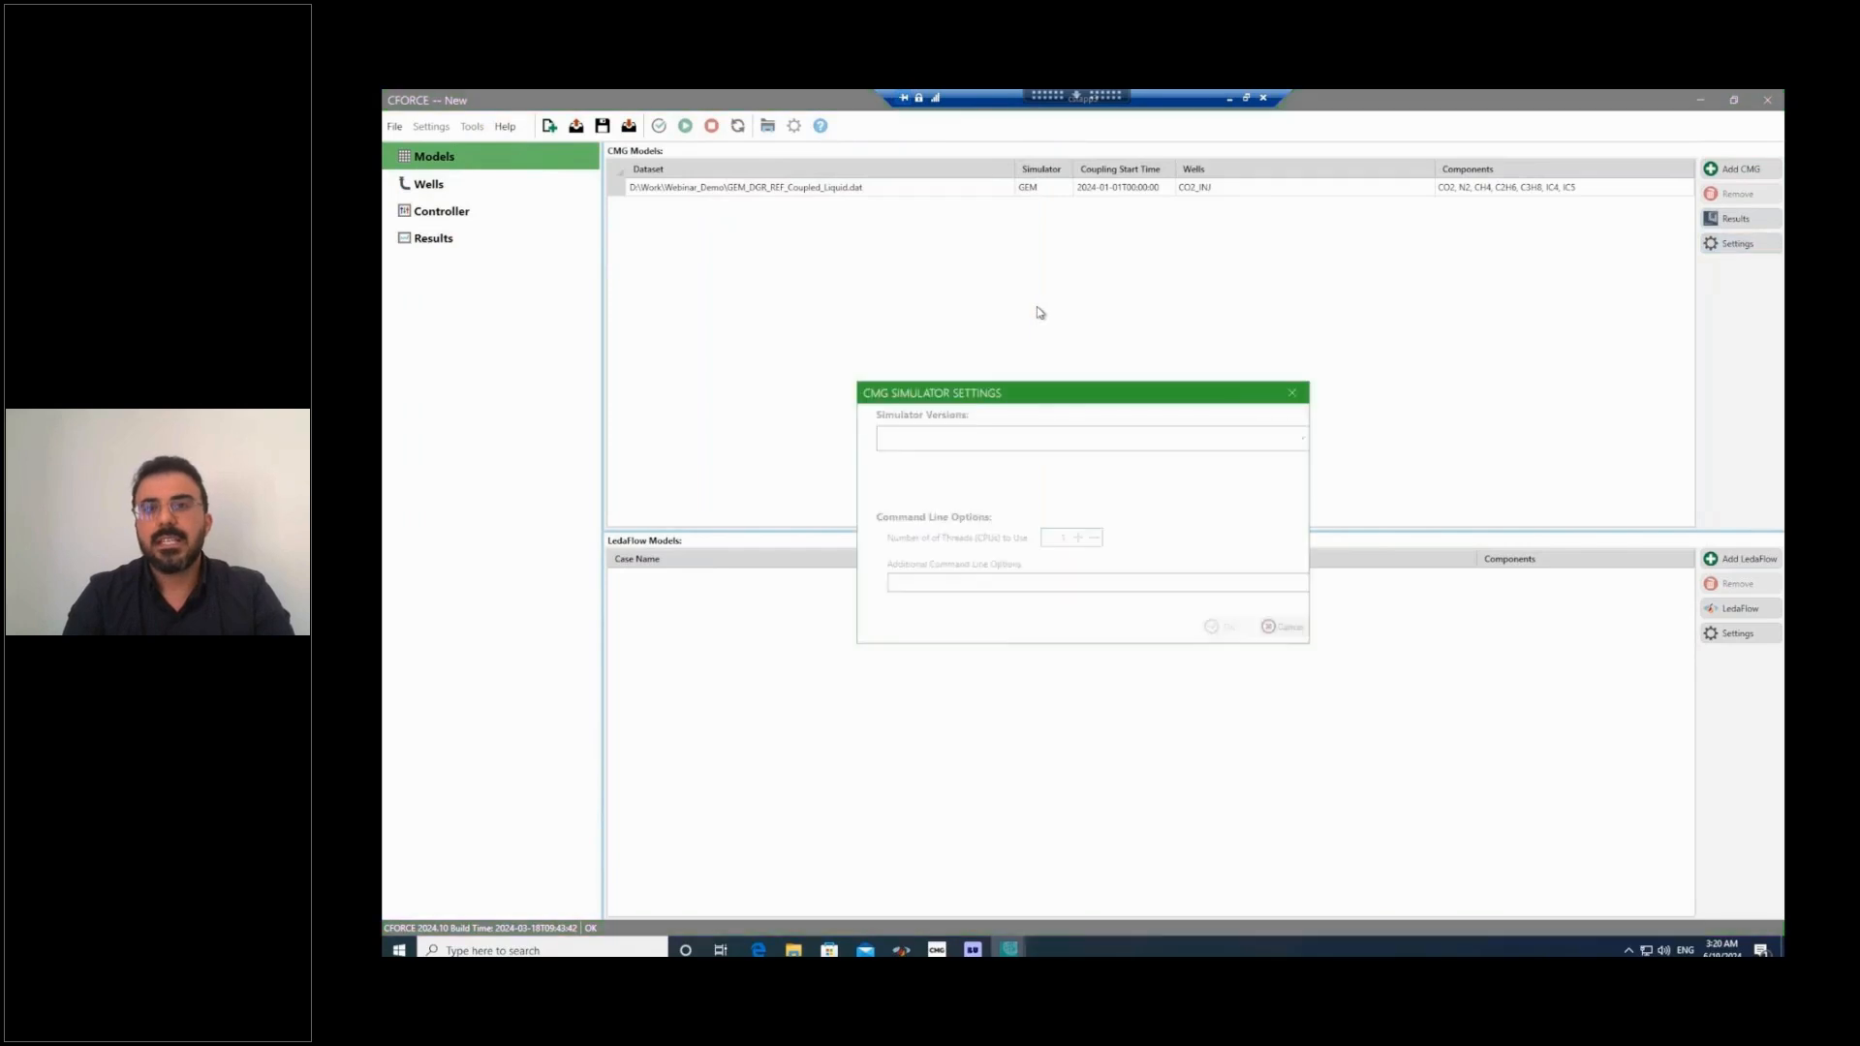
pyautogui.click(1290, 441)
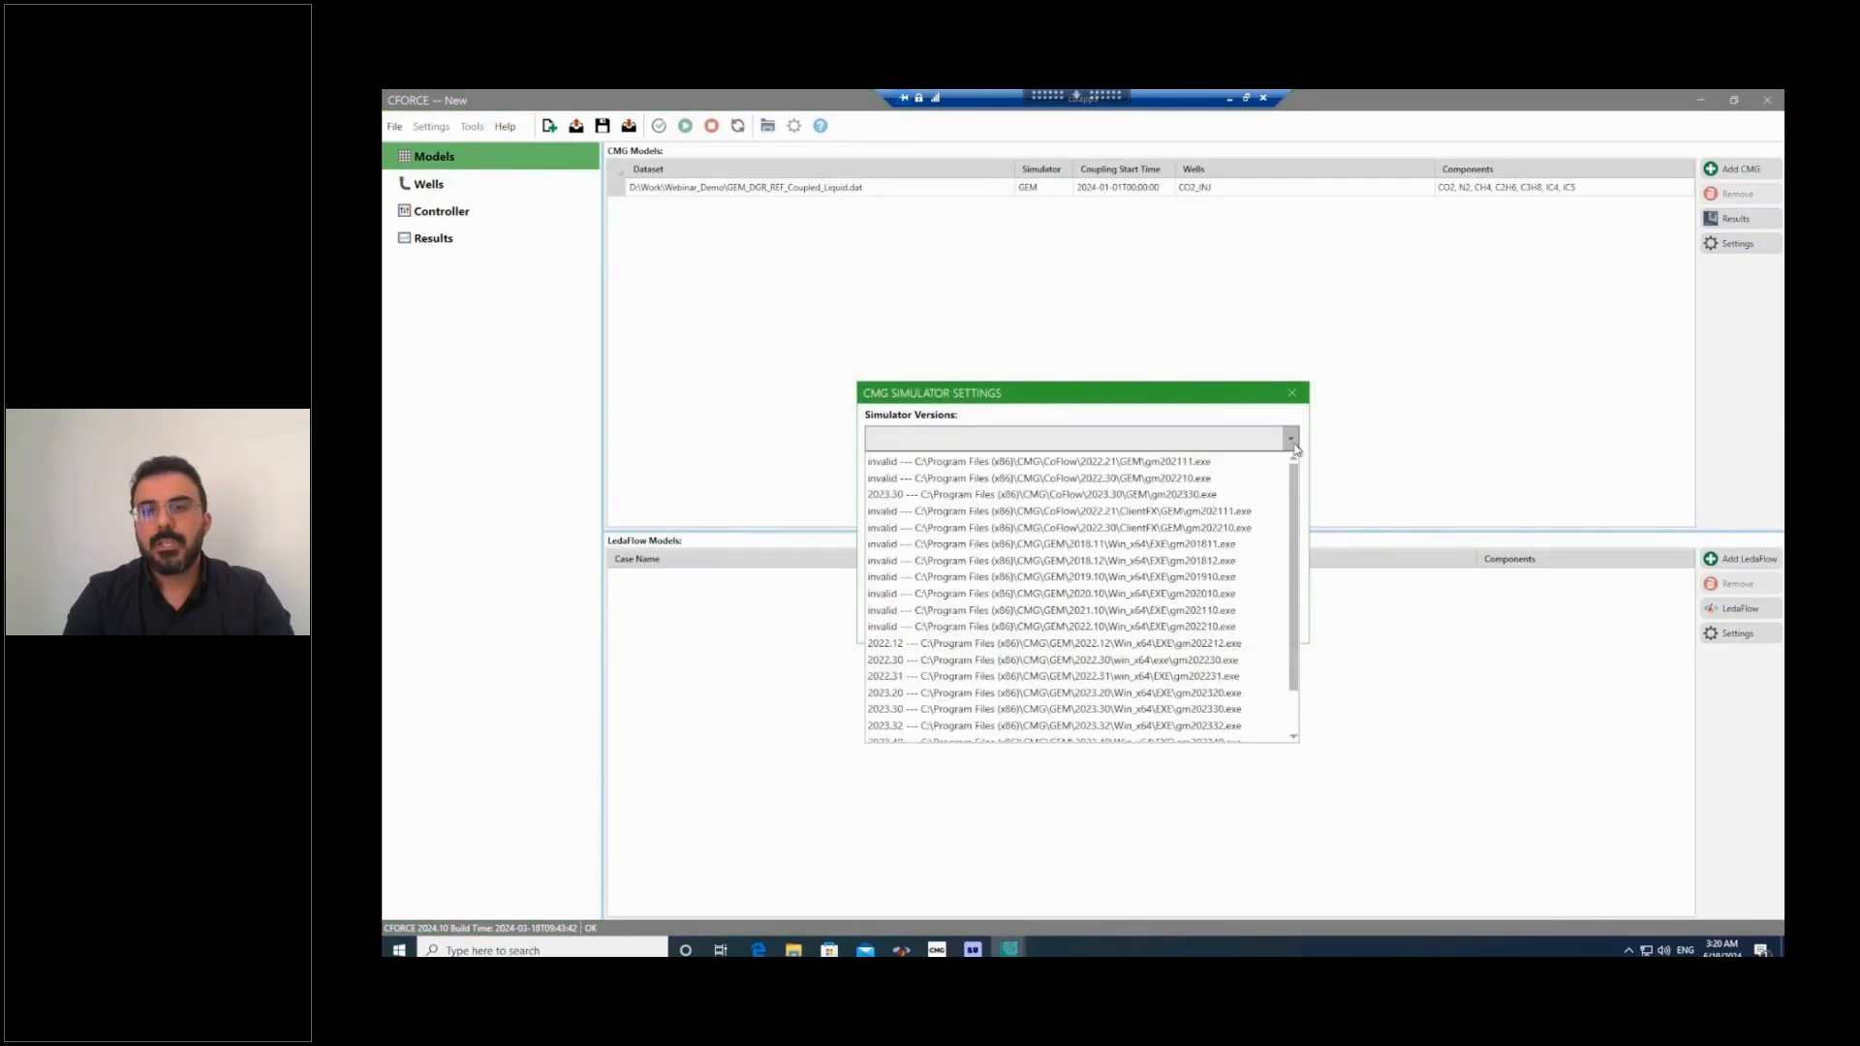
pyautogui.scroll(-1, 1299, 678)
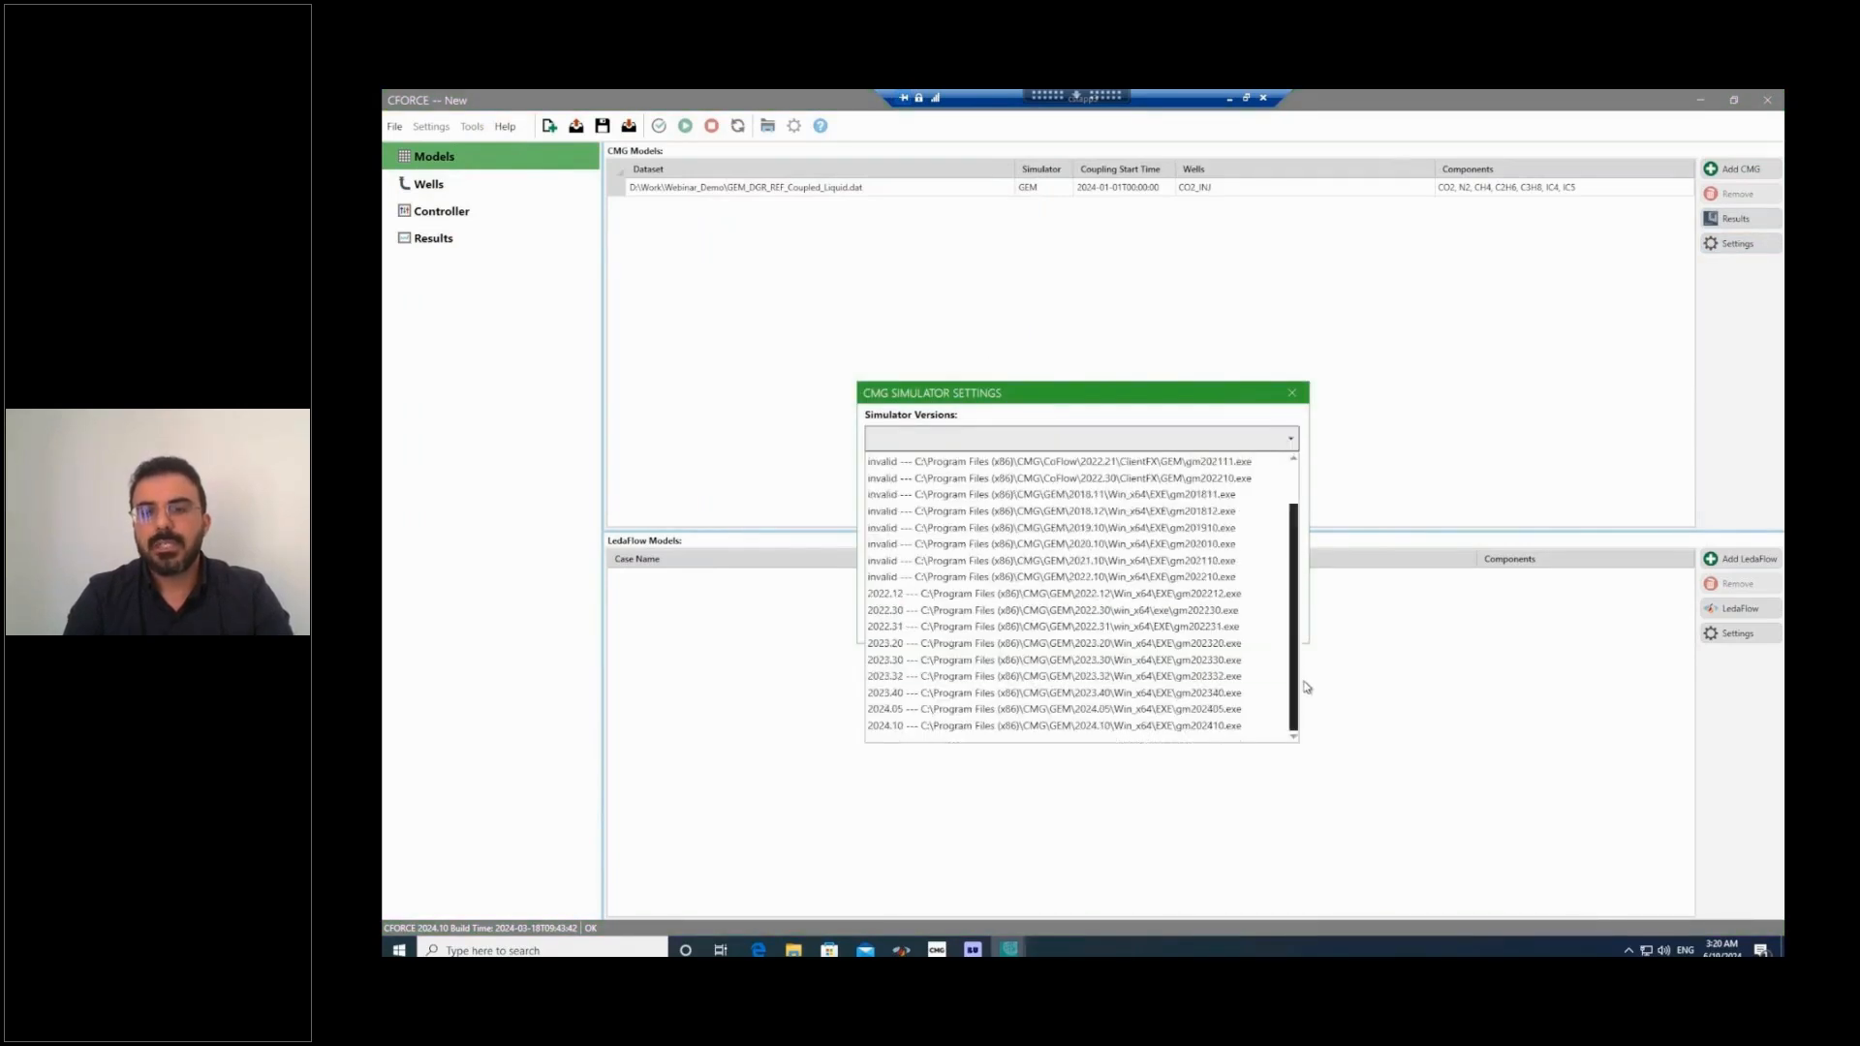
pyautogui.click(1226, 714)
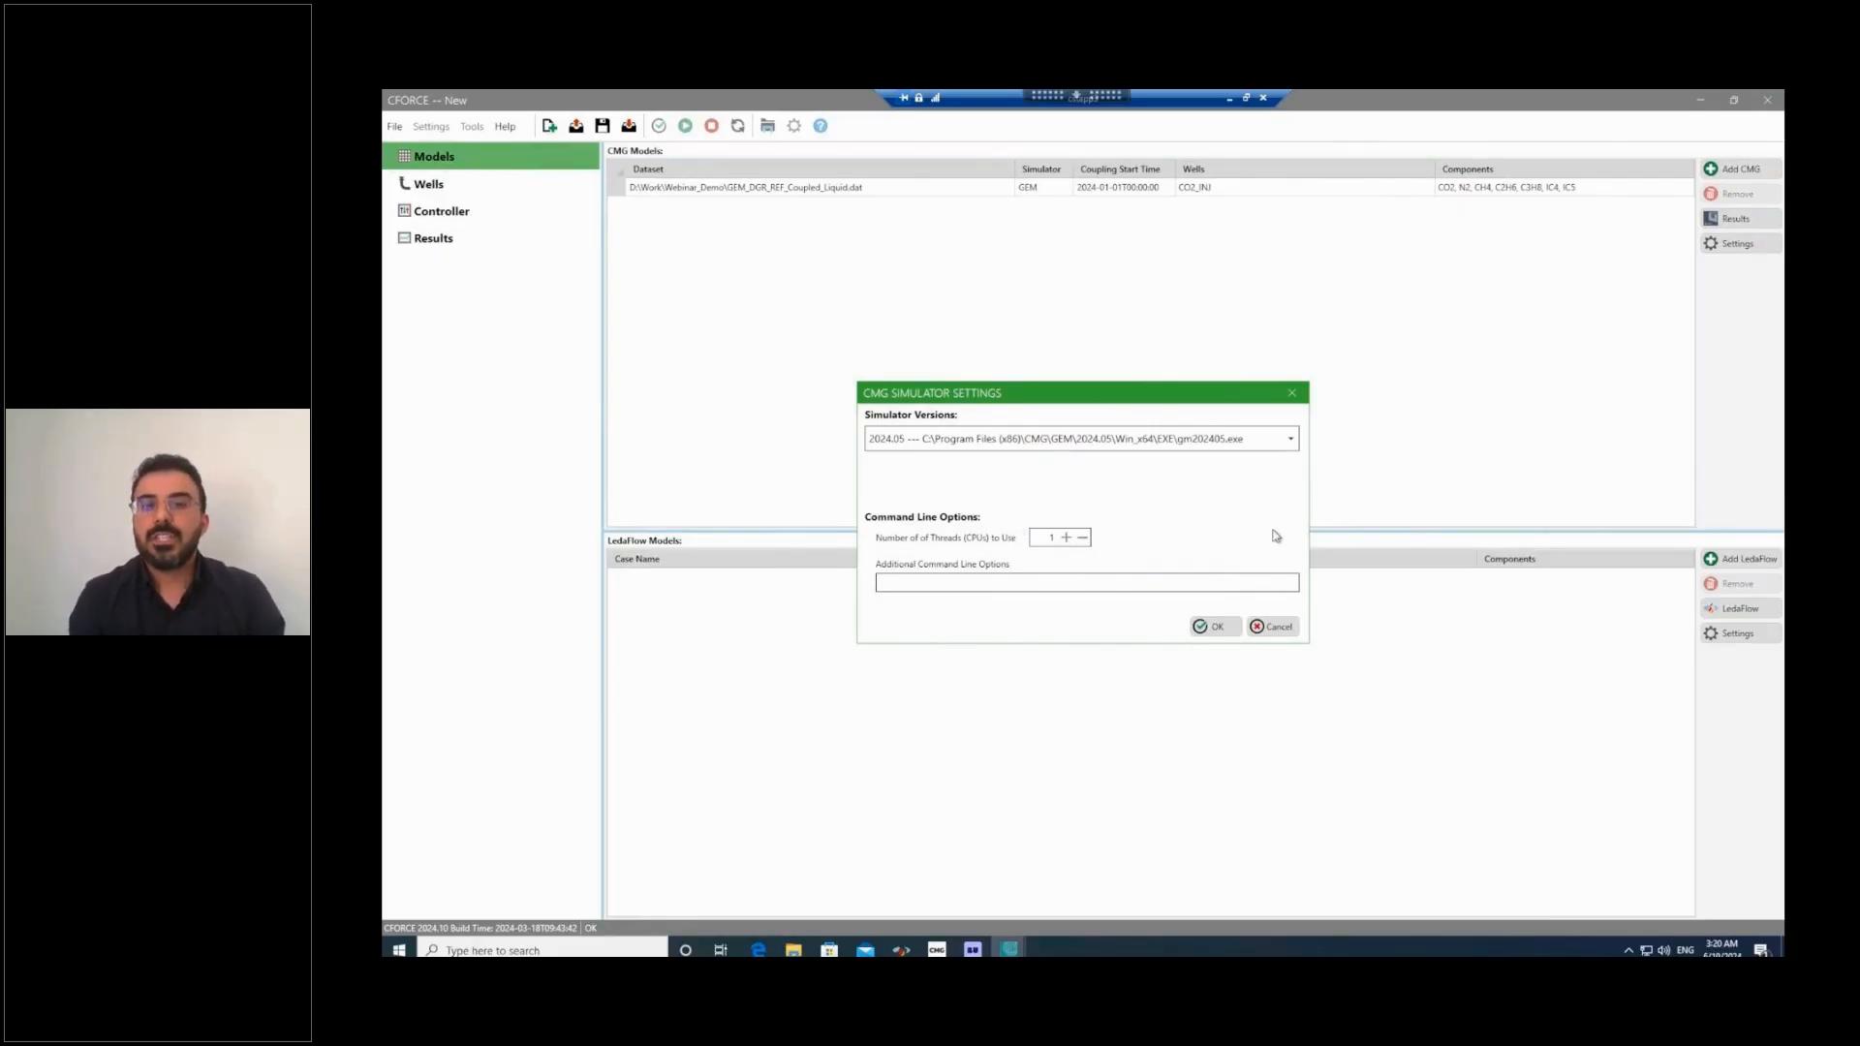
pyautogui.click(1211, 627)
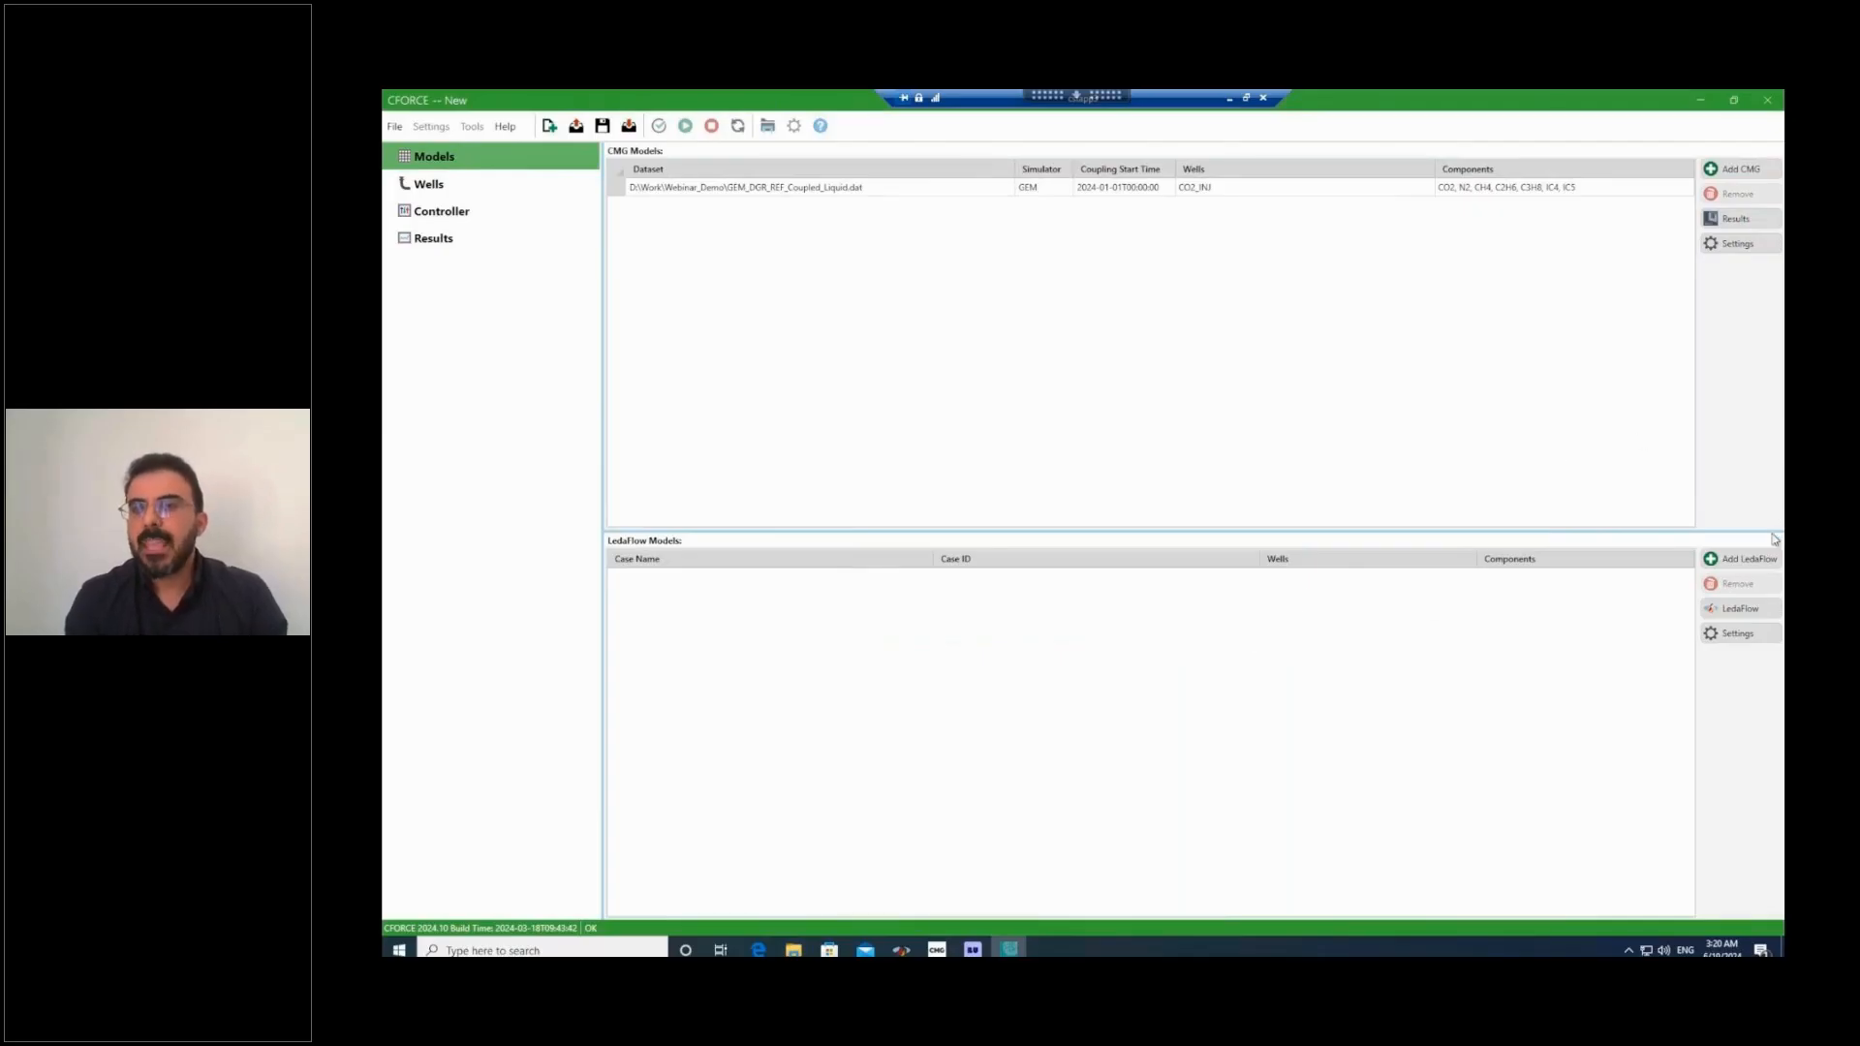
# Filter the LedaFlow cases by "co2" and add the CO2_Injection case to the coupled models.
pyautogui.click(1747, 562)
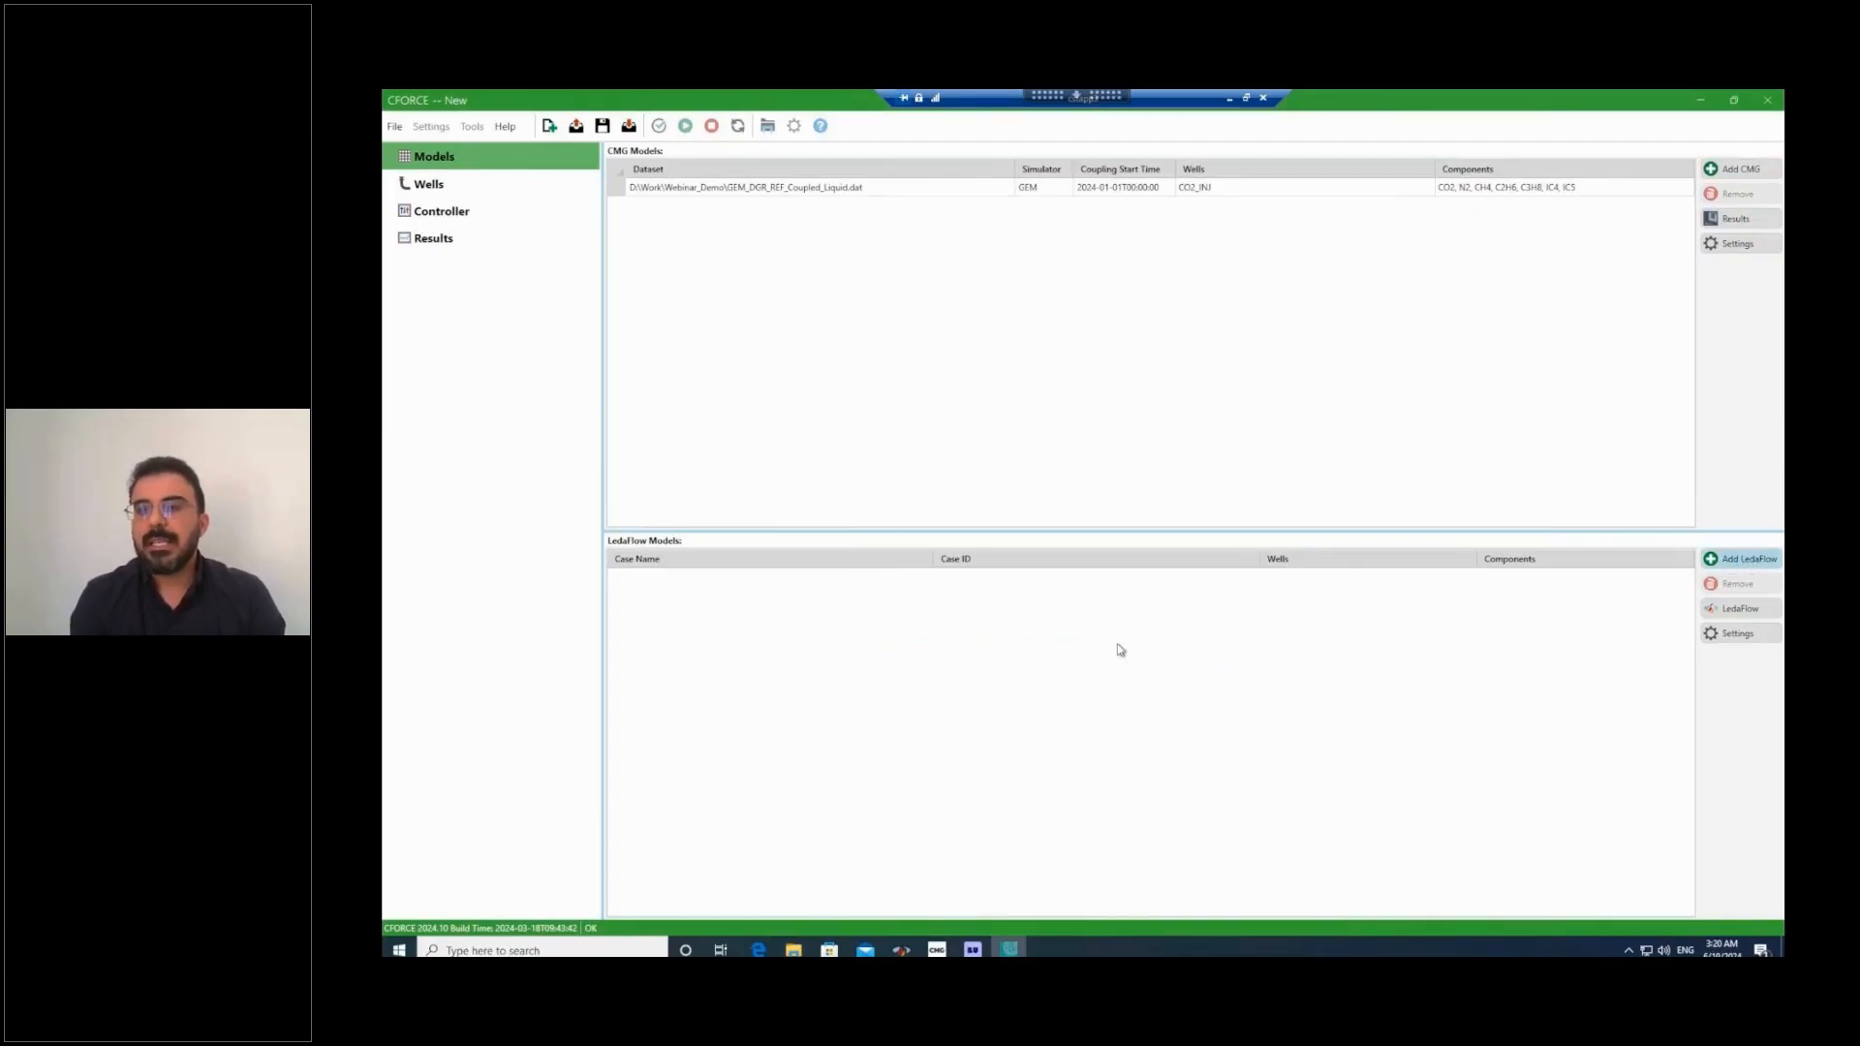
pyautogui.write('co2')
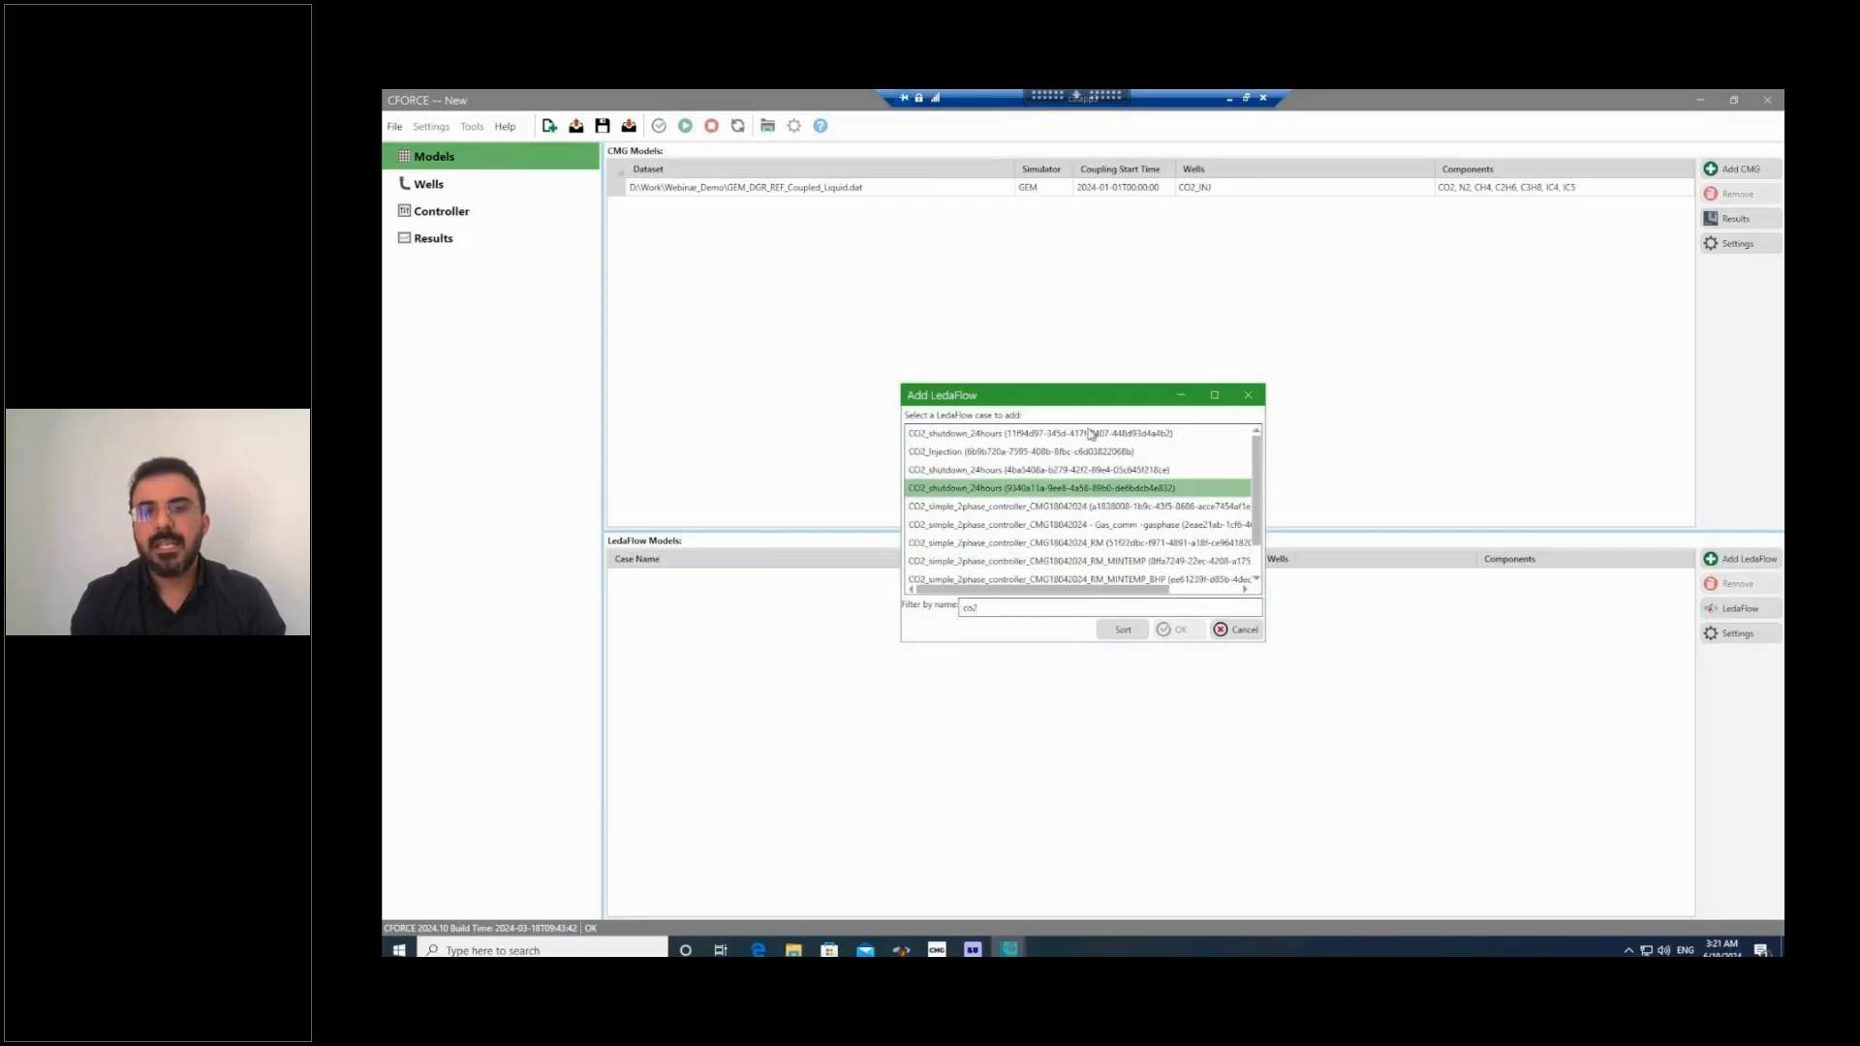
pyautogui.click(1054, 454)
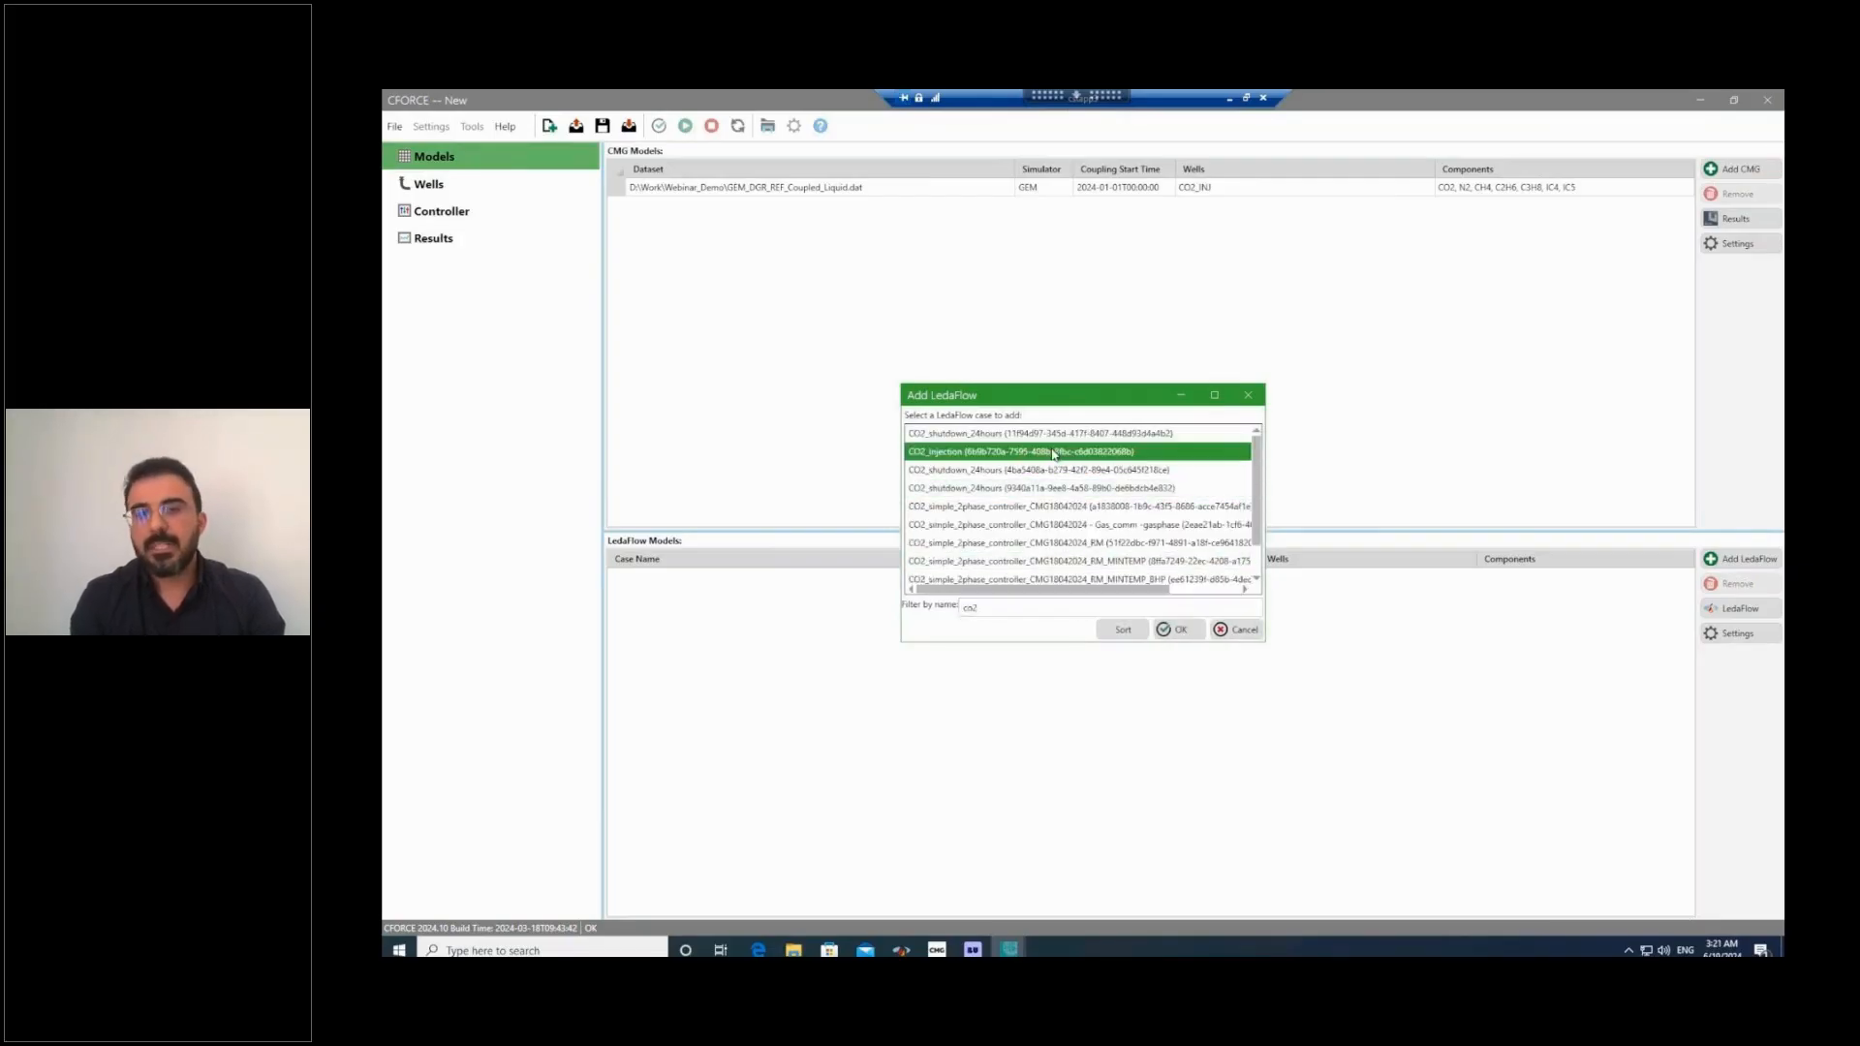
pyautogui.click(1177, 630)
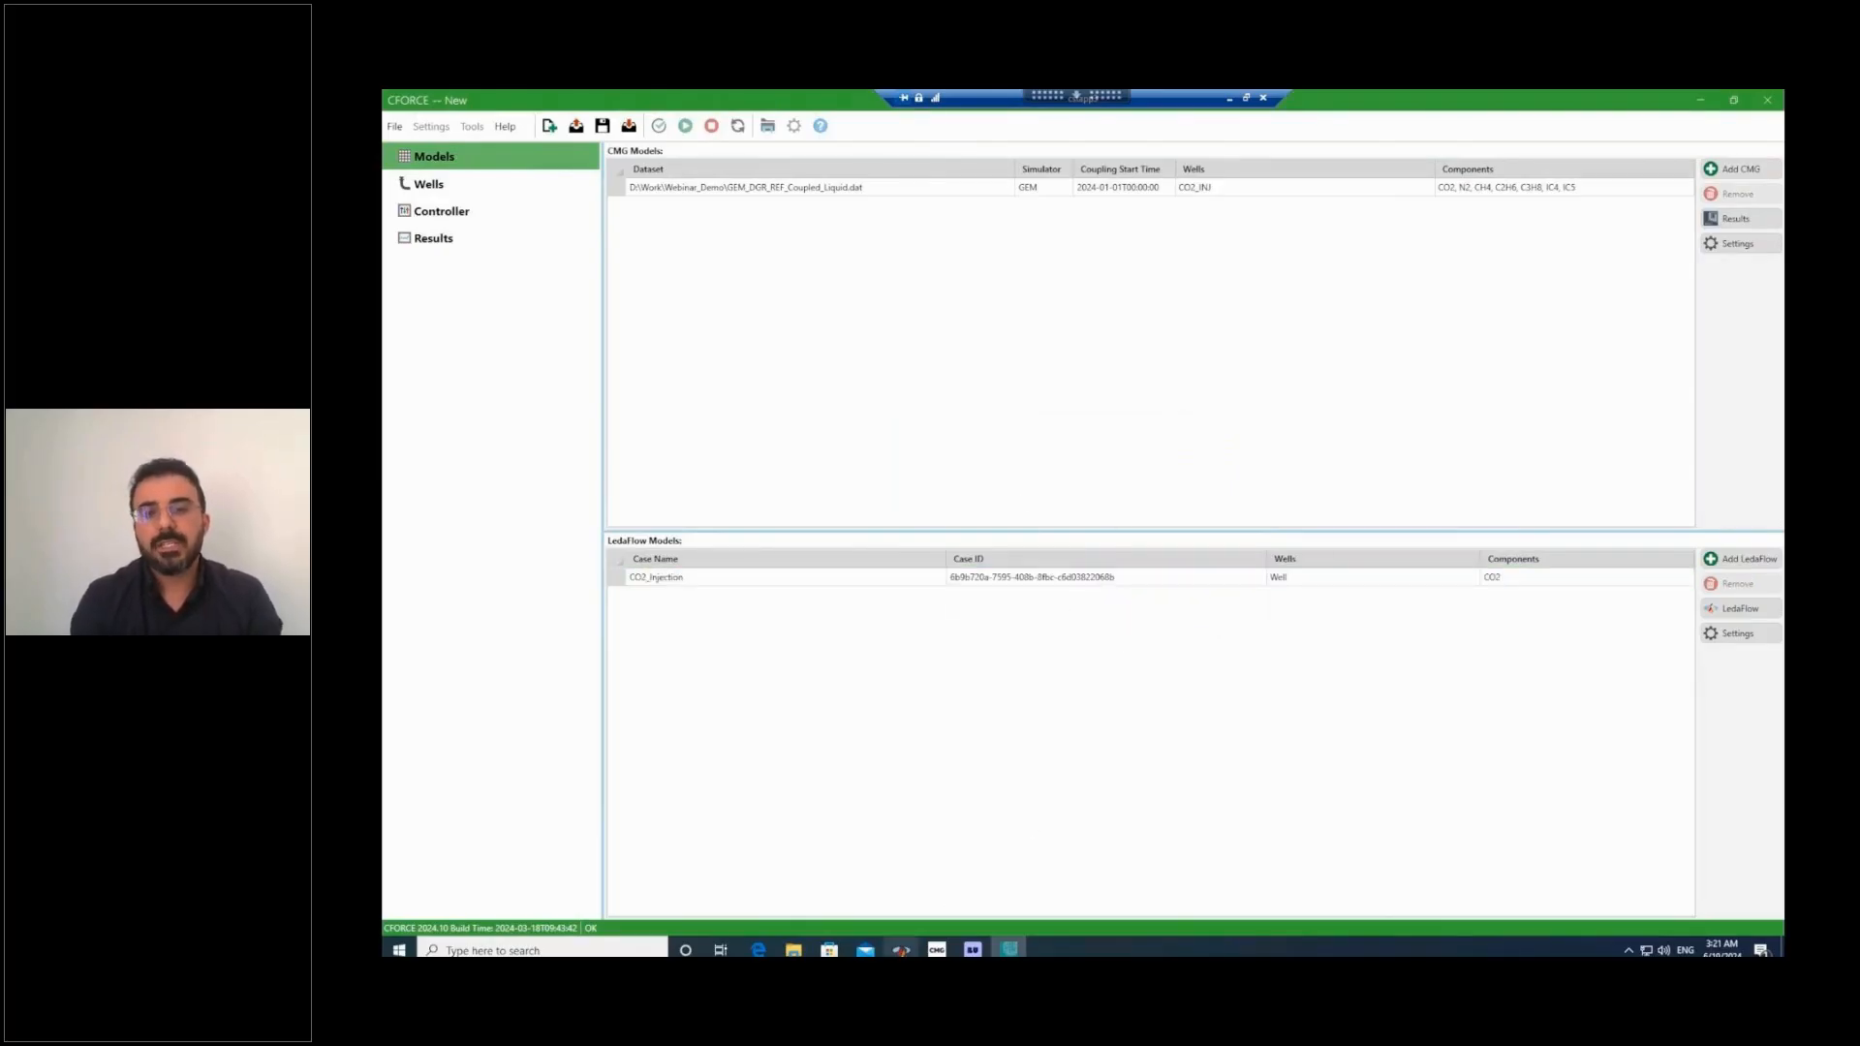
# Switch to LedaFlow and check the case ID of the CO2_Injection case.
pyautogui.click(1009, 950)
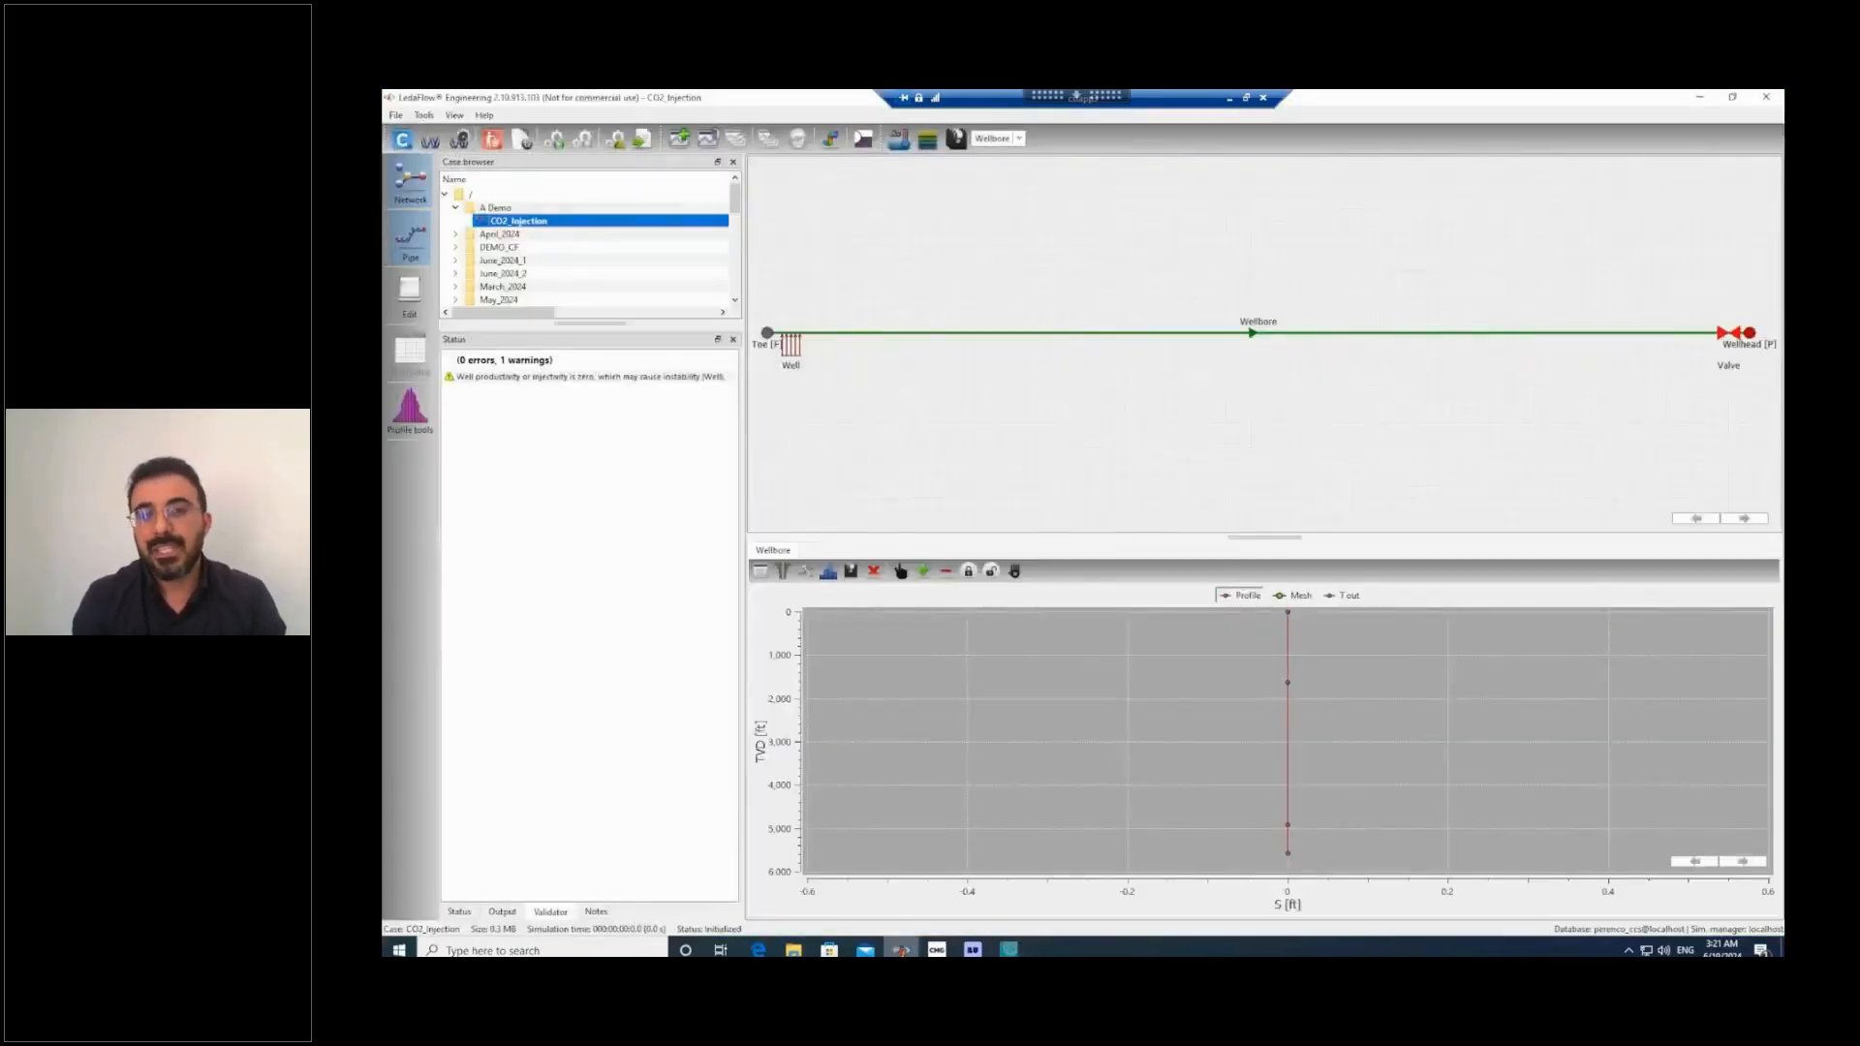
pyautogui.rightClick(539, 223)
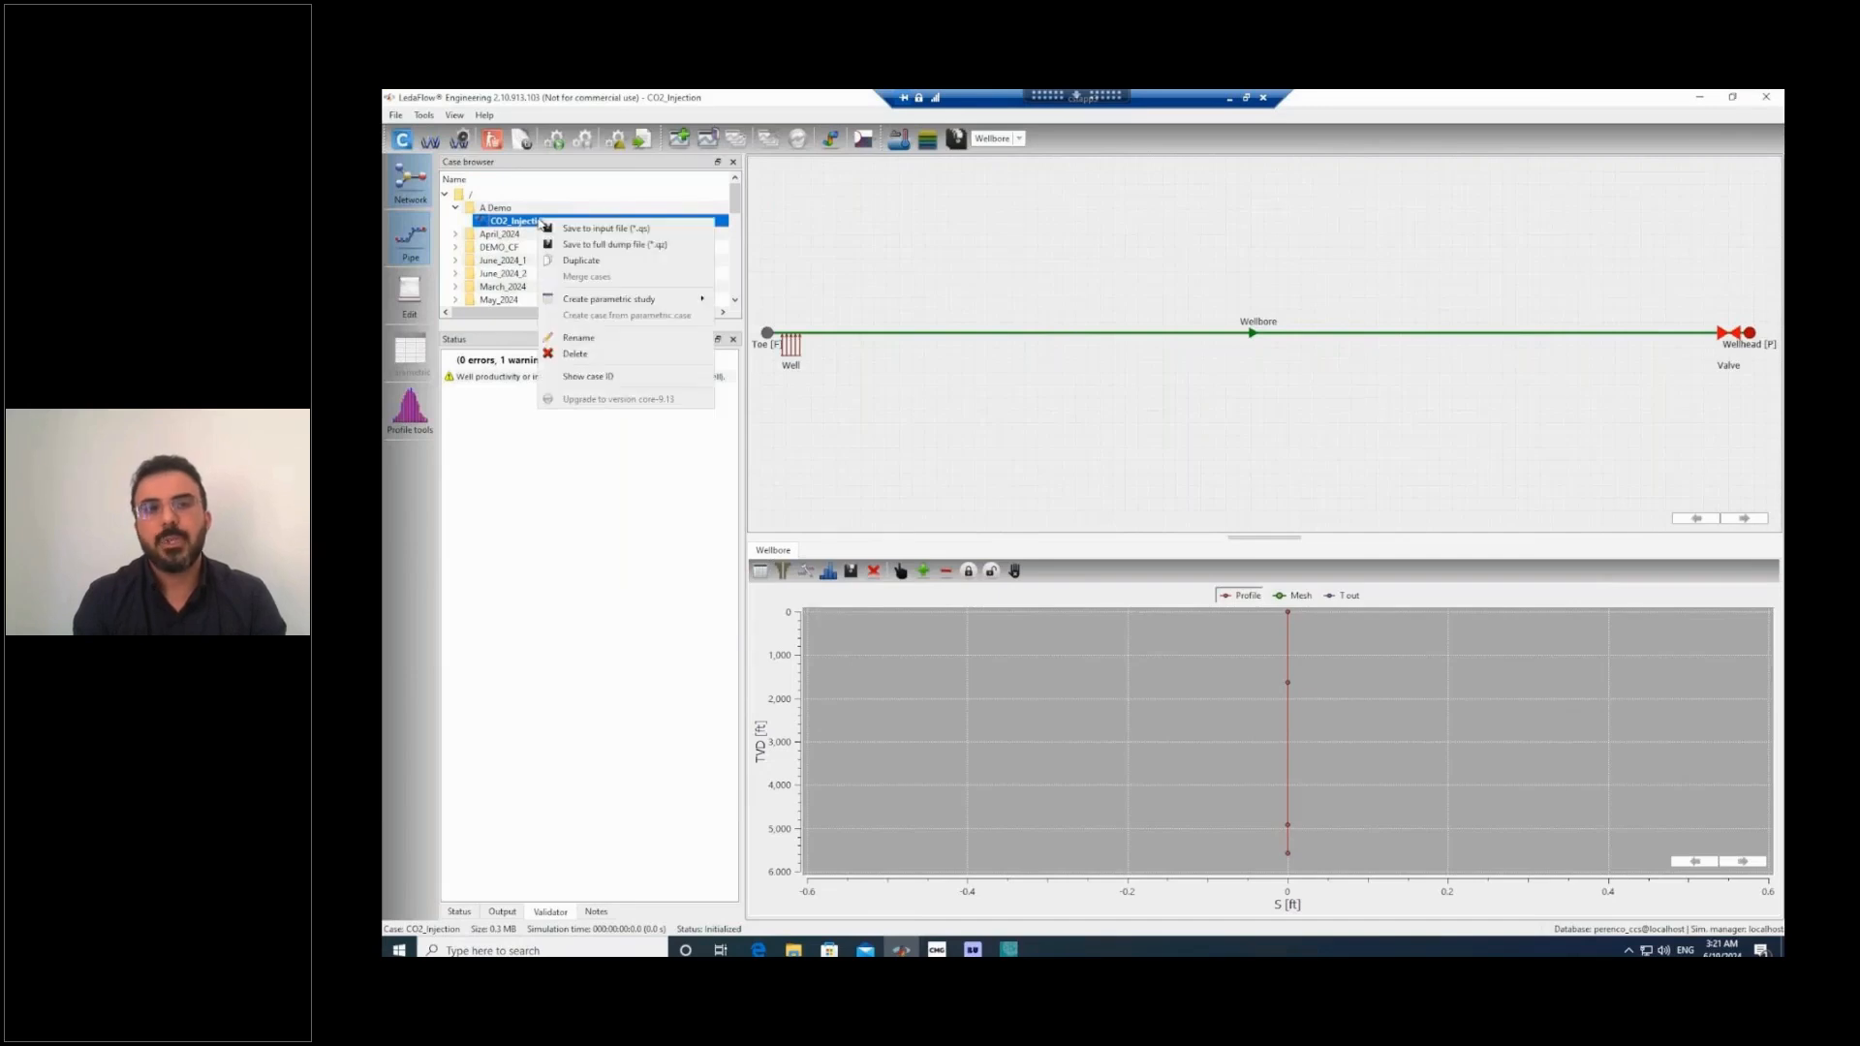
pyautogui.click(593, 382)
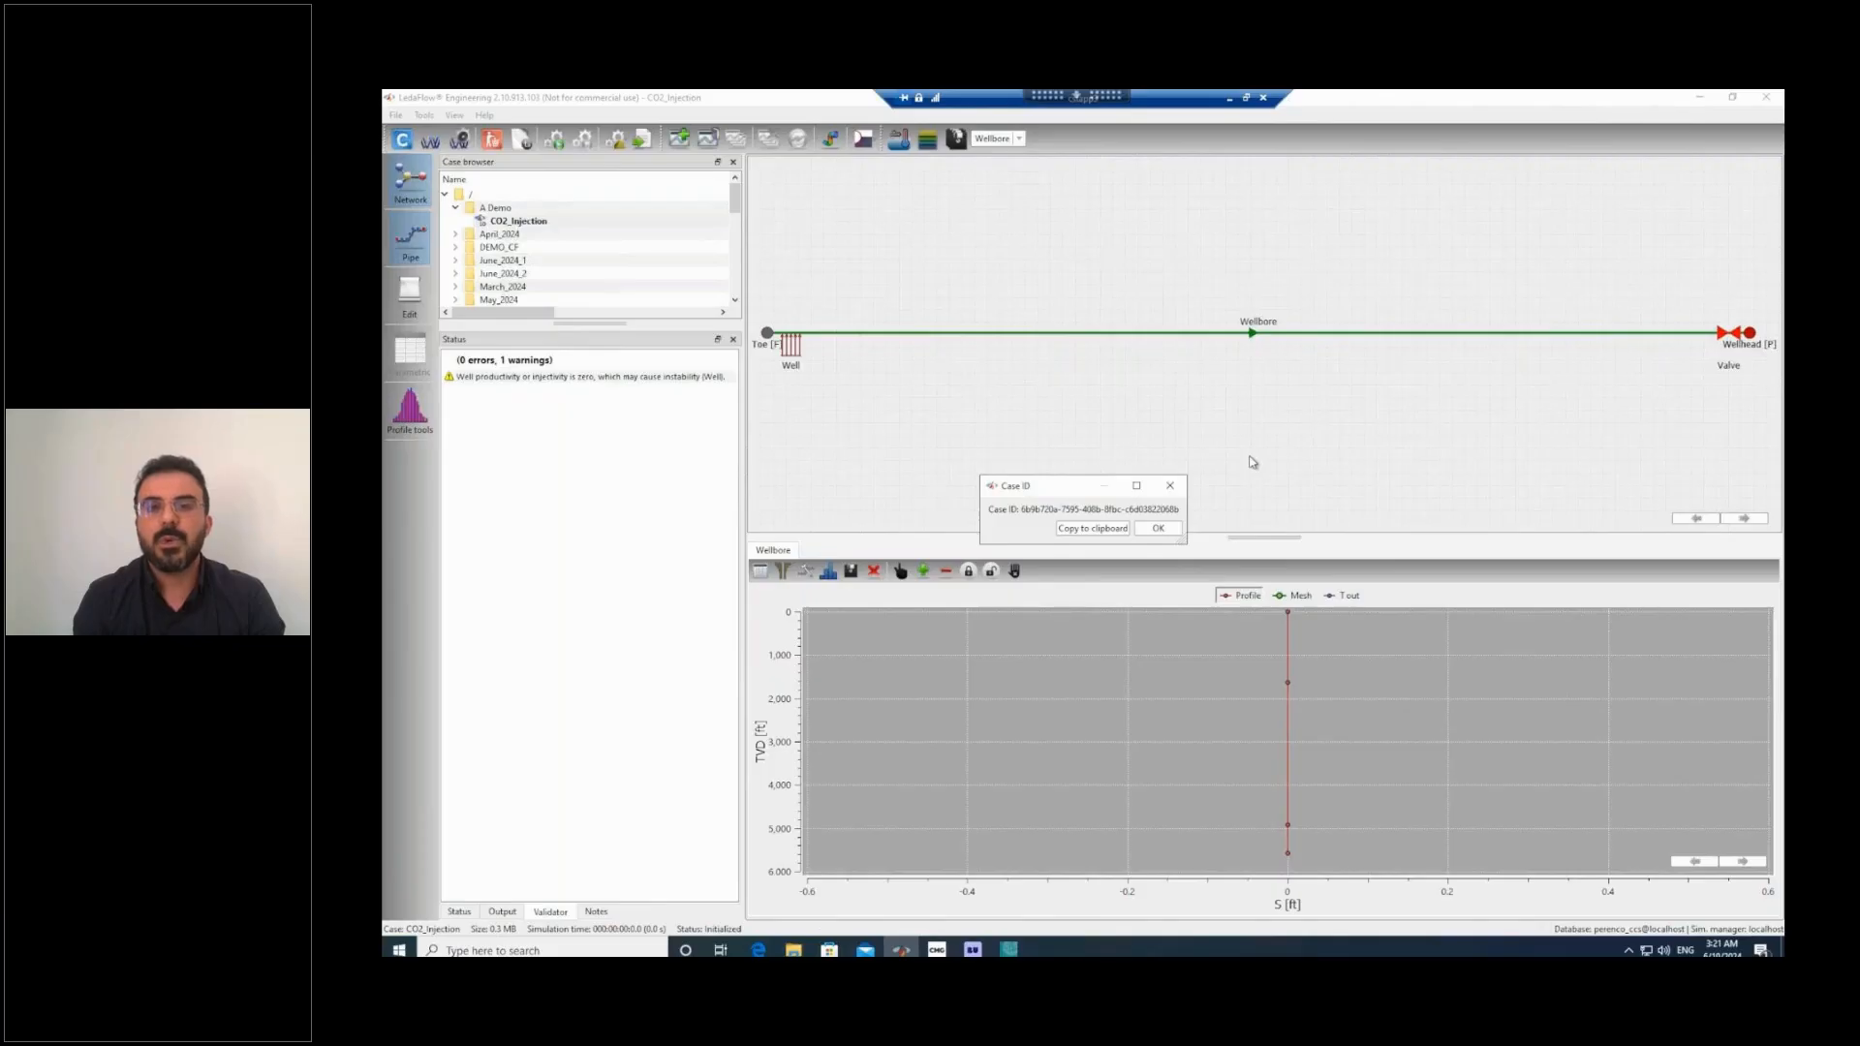
pyautogui.click(1161, 529)
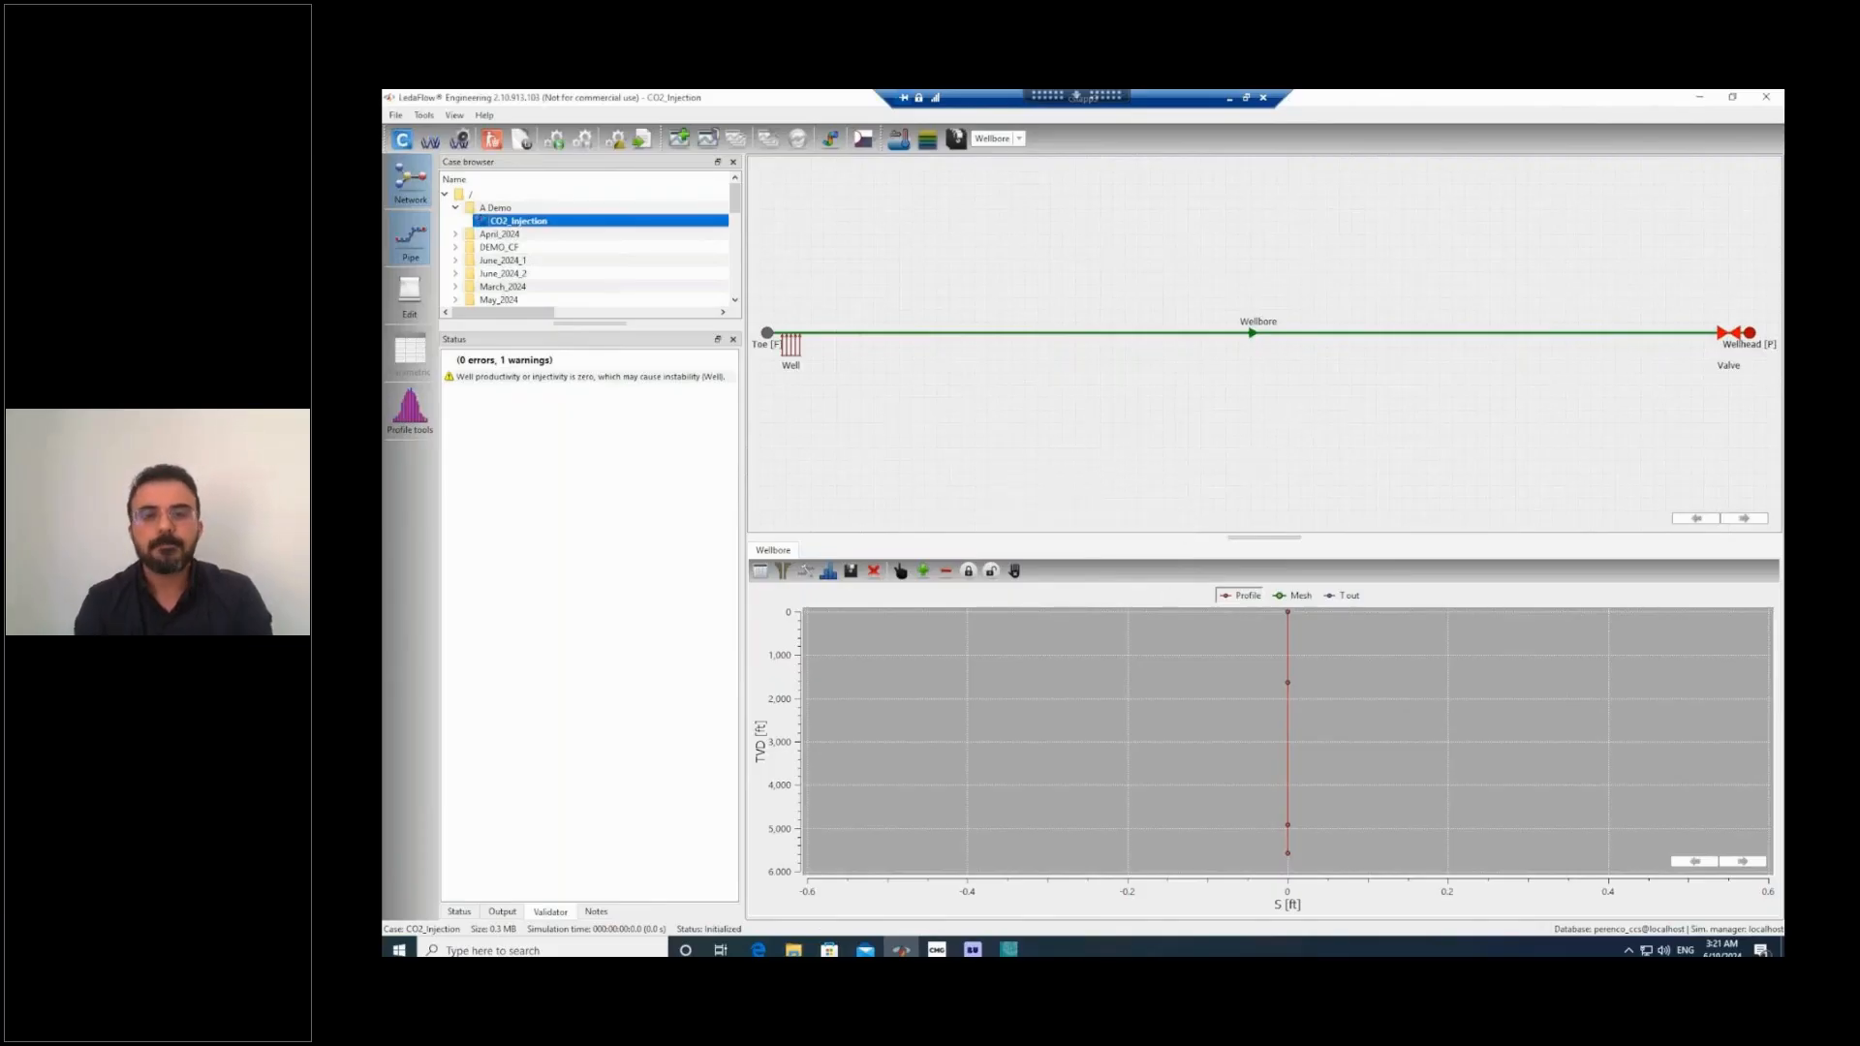
# Switch back to CFORCE and manually pair the LedaFlow well "Well" with the CMG well CO2_INJ.
pyautogui.click(1009, 949)
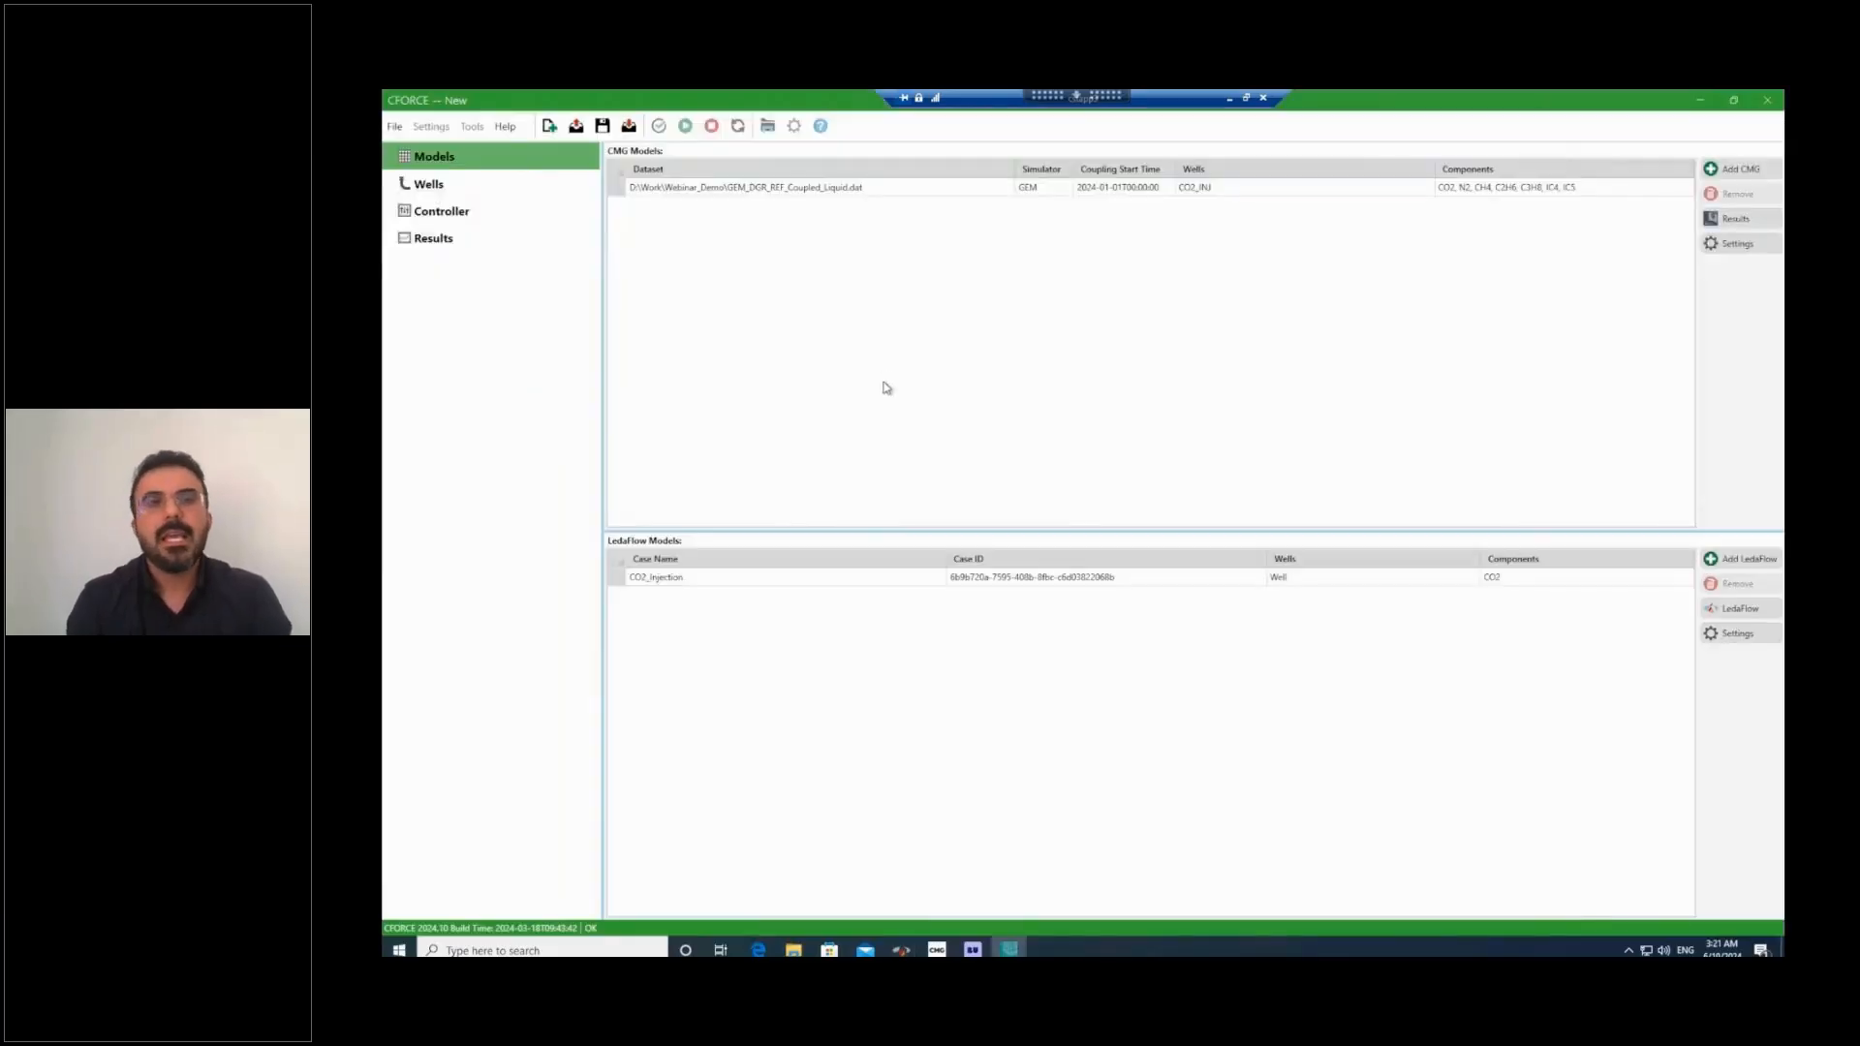
pyautogui.click(414, 191)
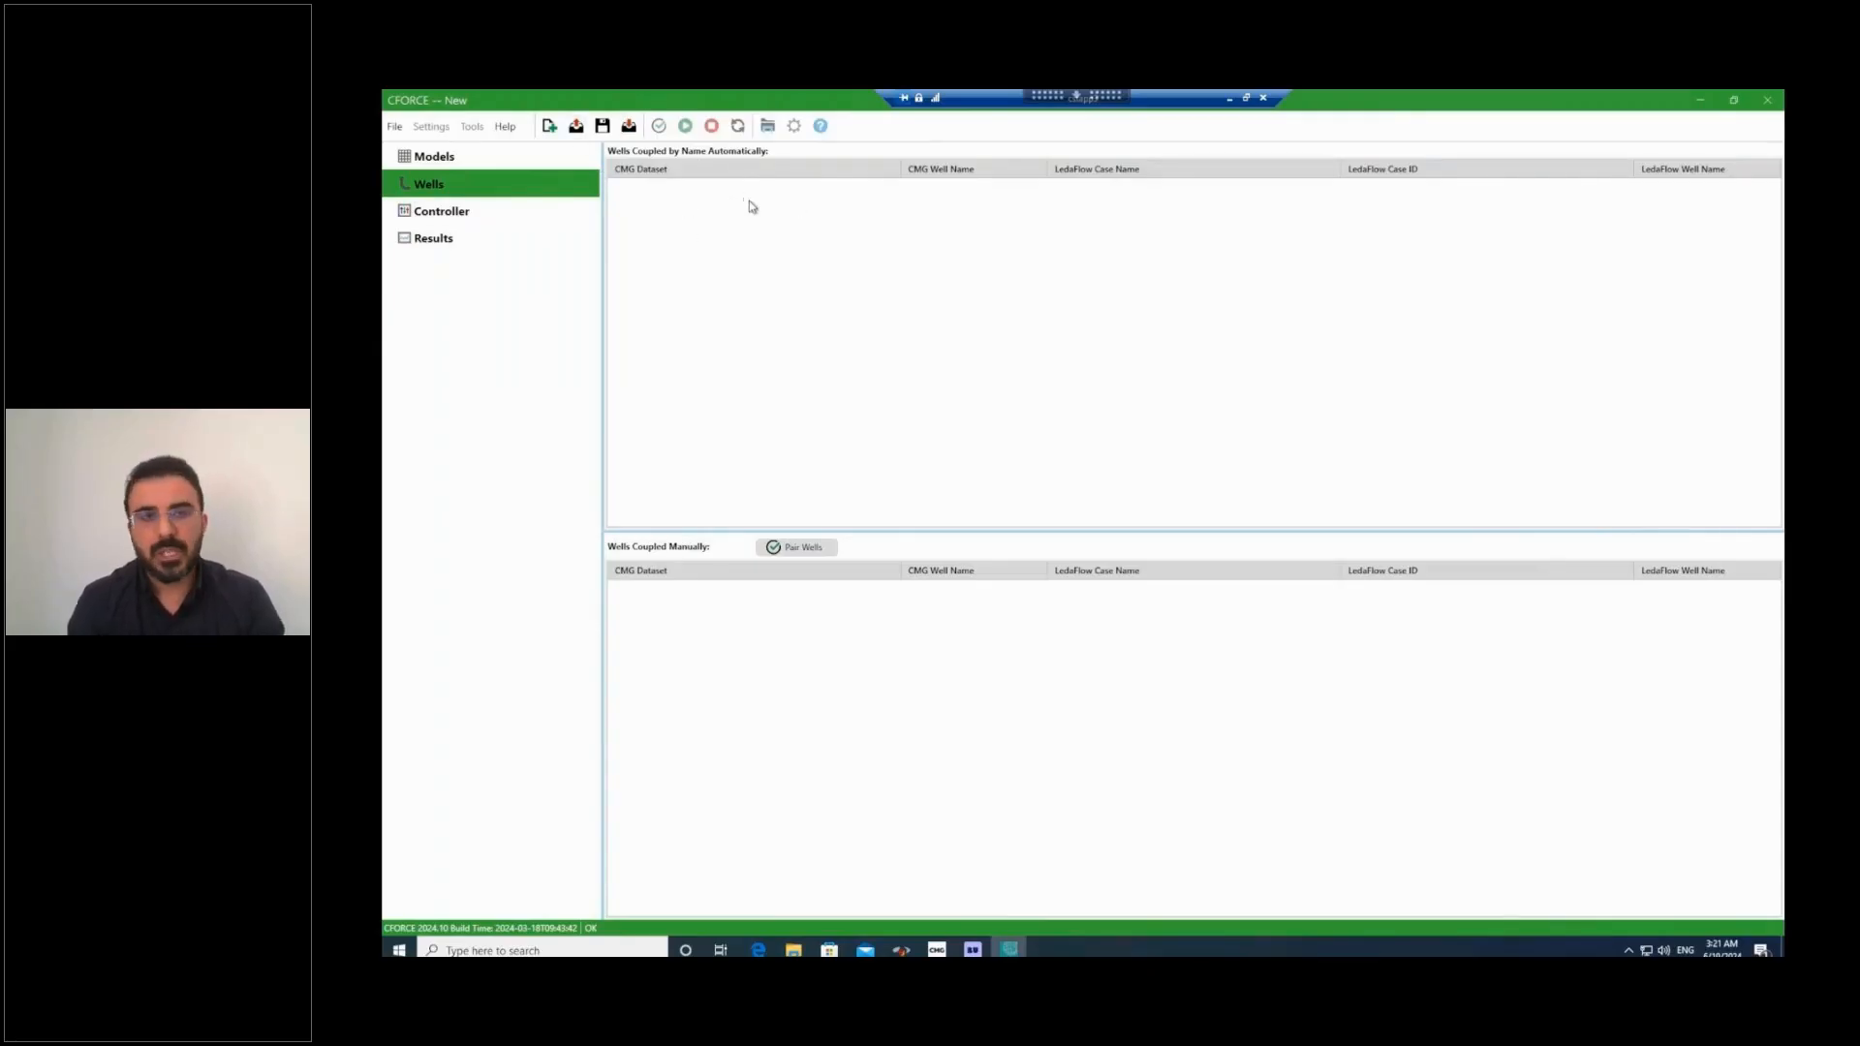
pyautogui.click(803, 558)
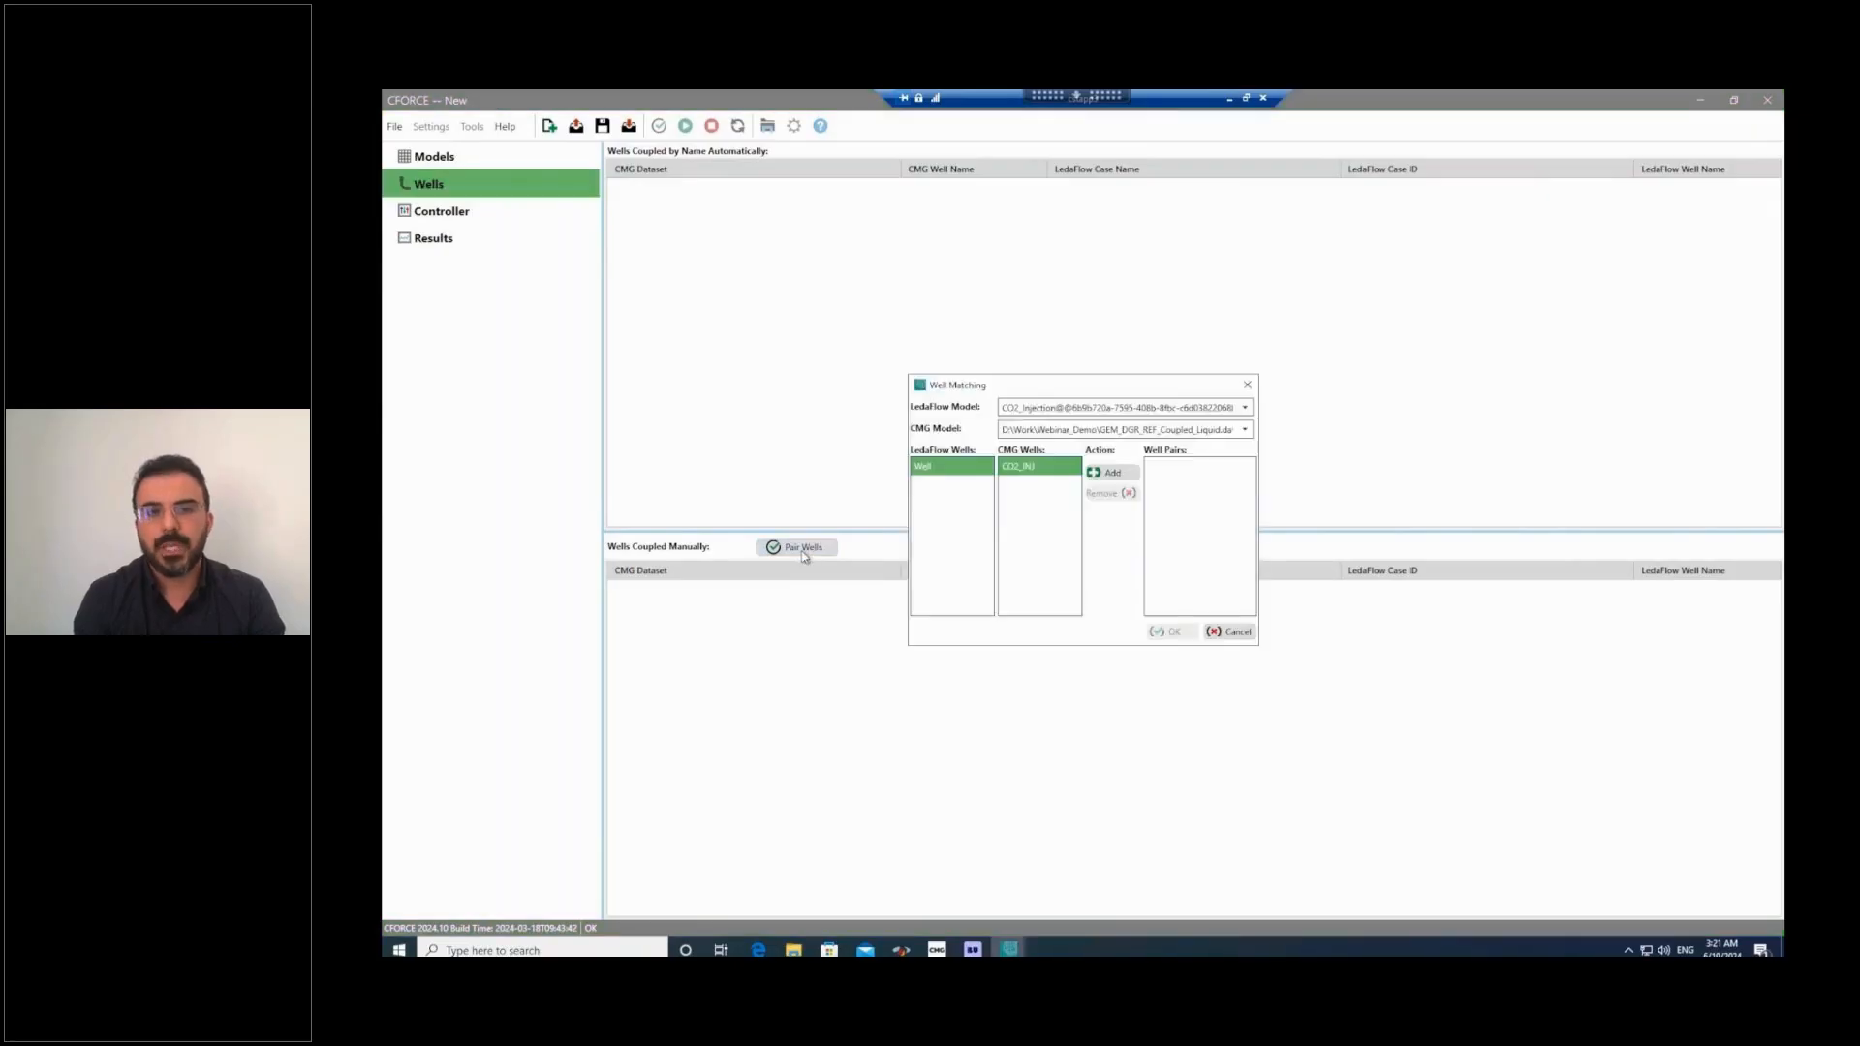
pyautogui.click(963, 463)
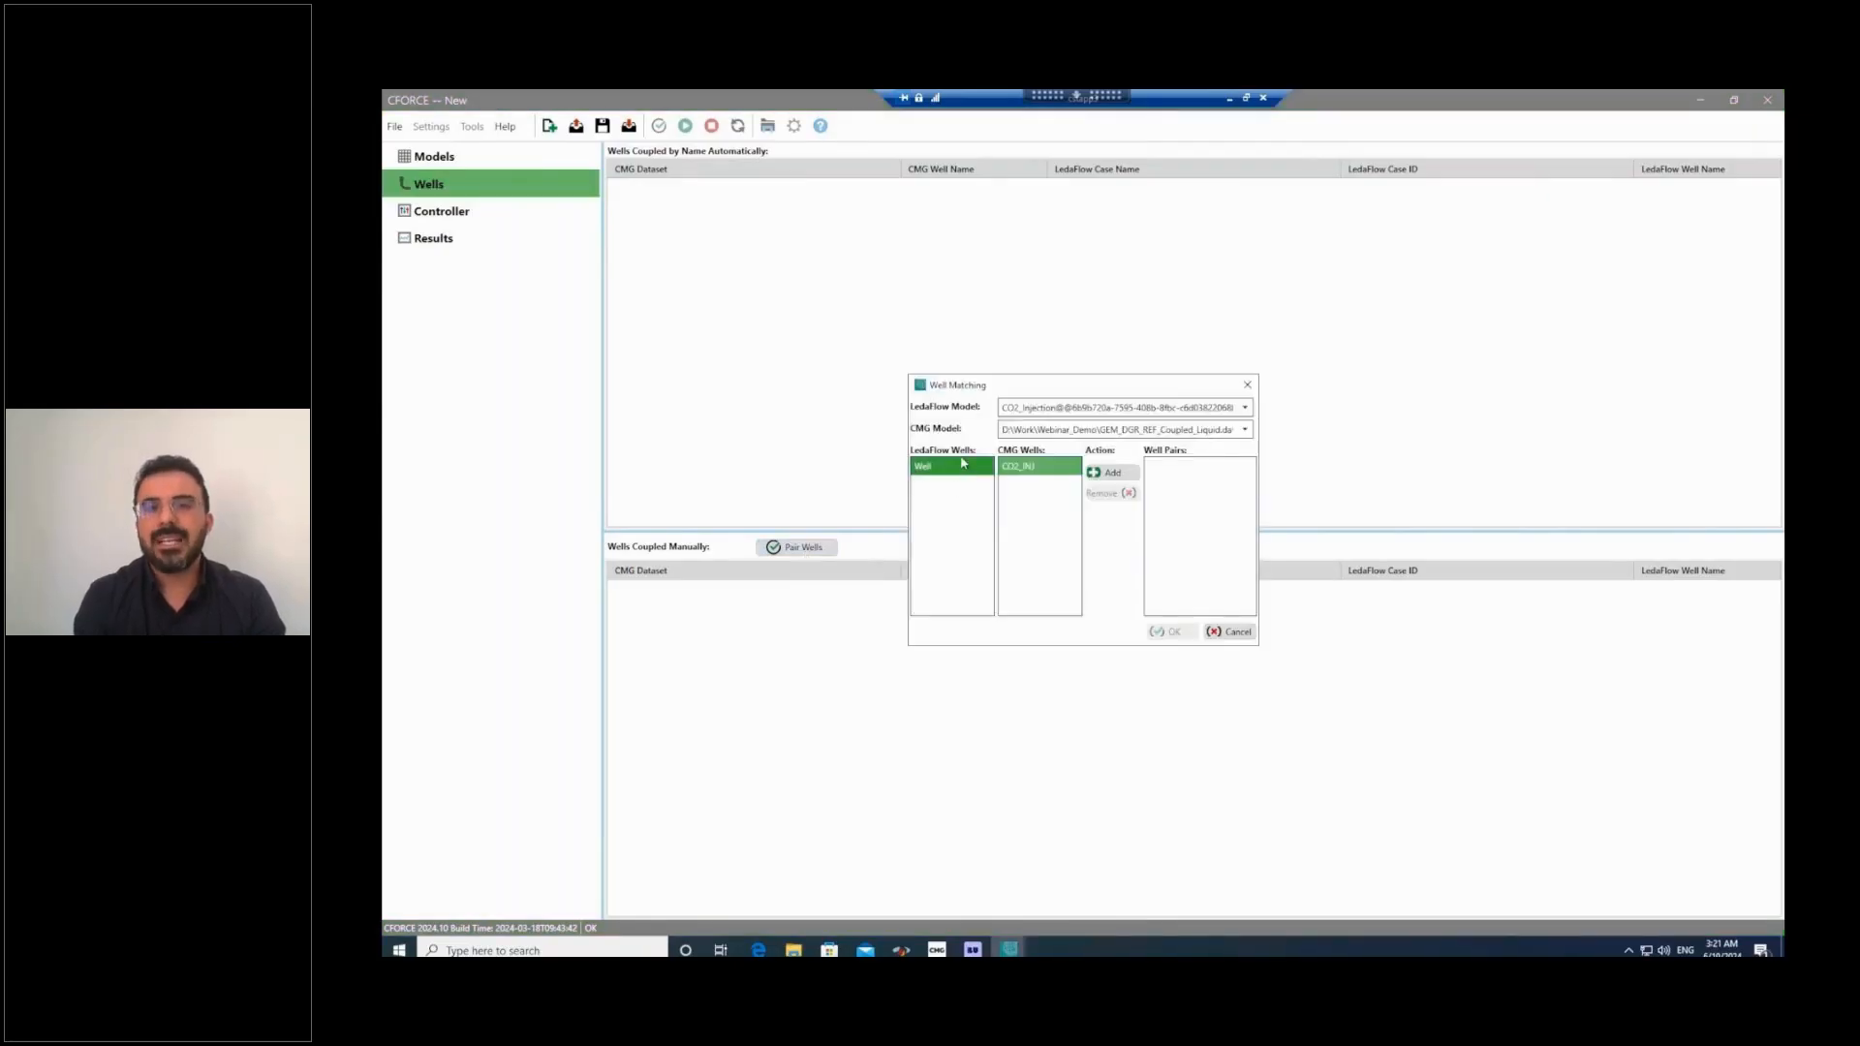
pyautogui.click(1055, 469)
pyautogui.click(1114, 474)
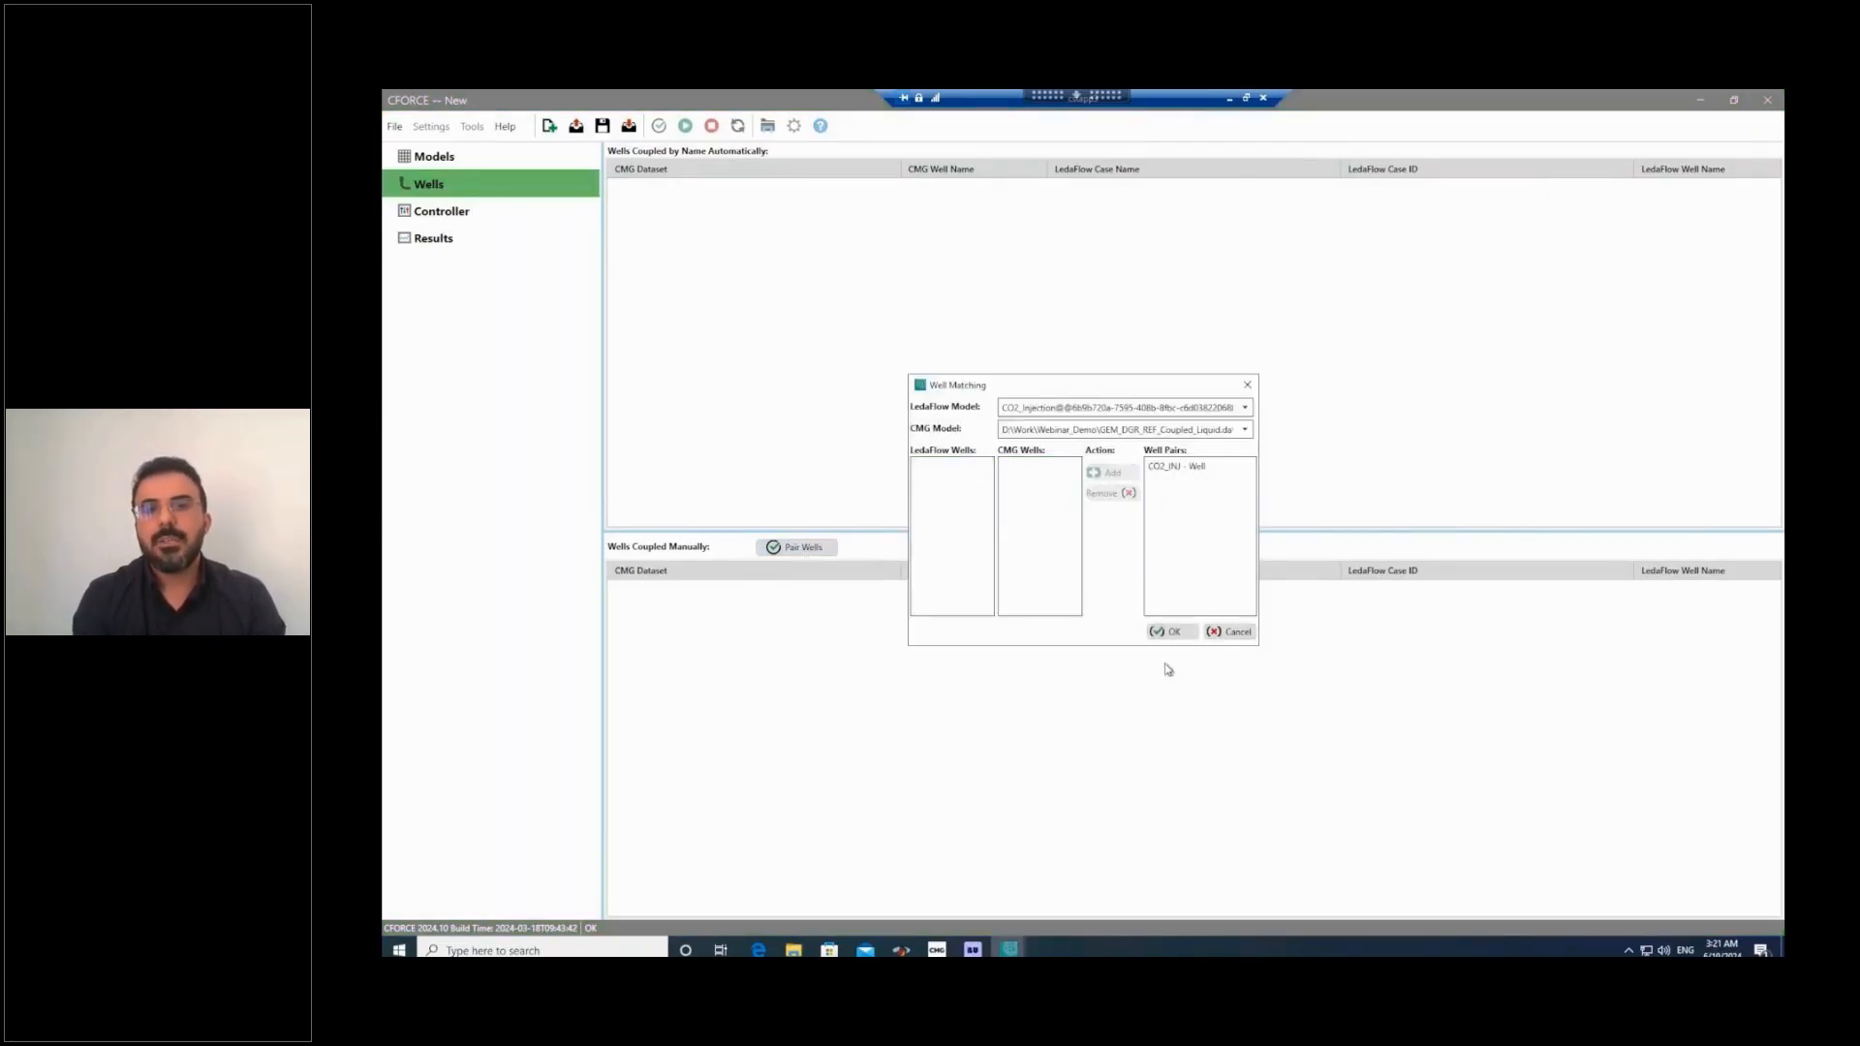
pyautogui.click(1172, 634)
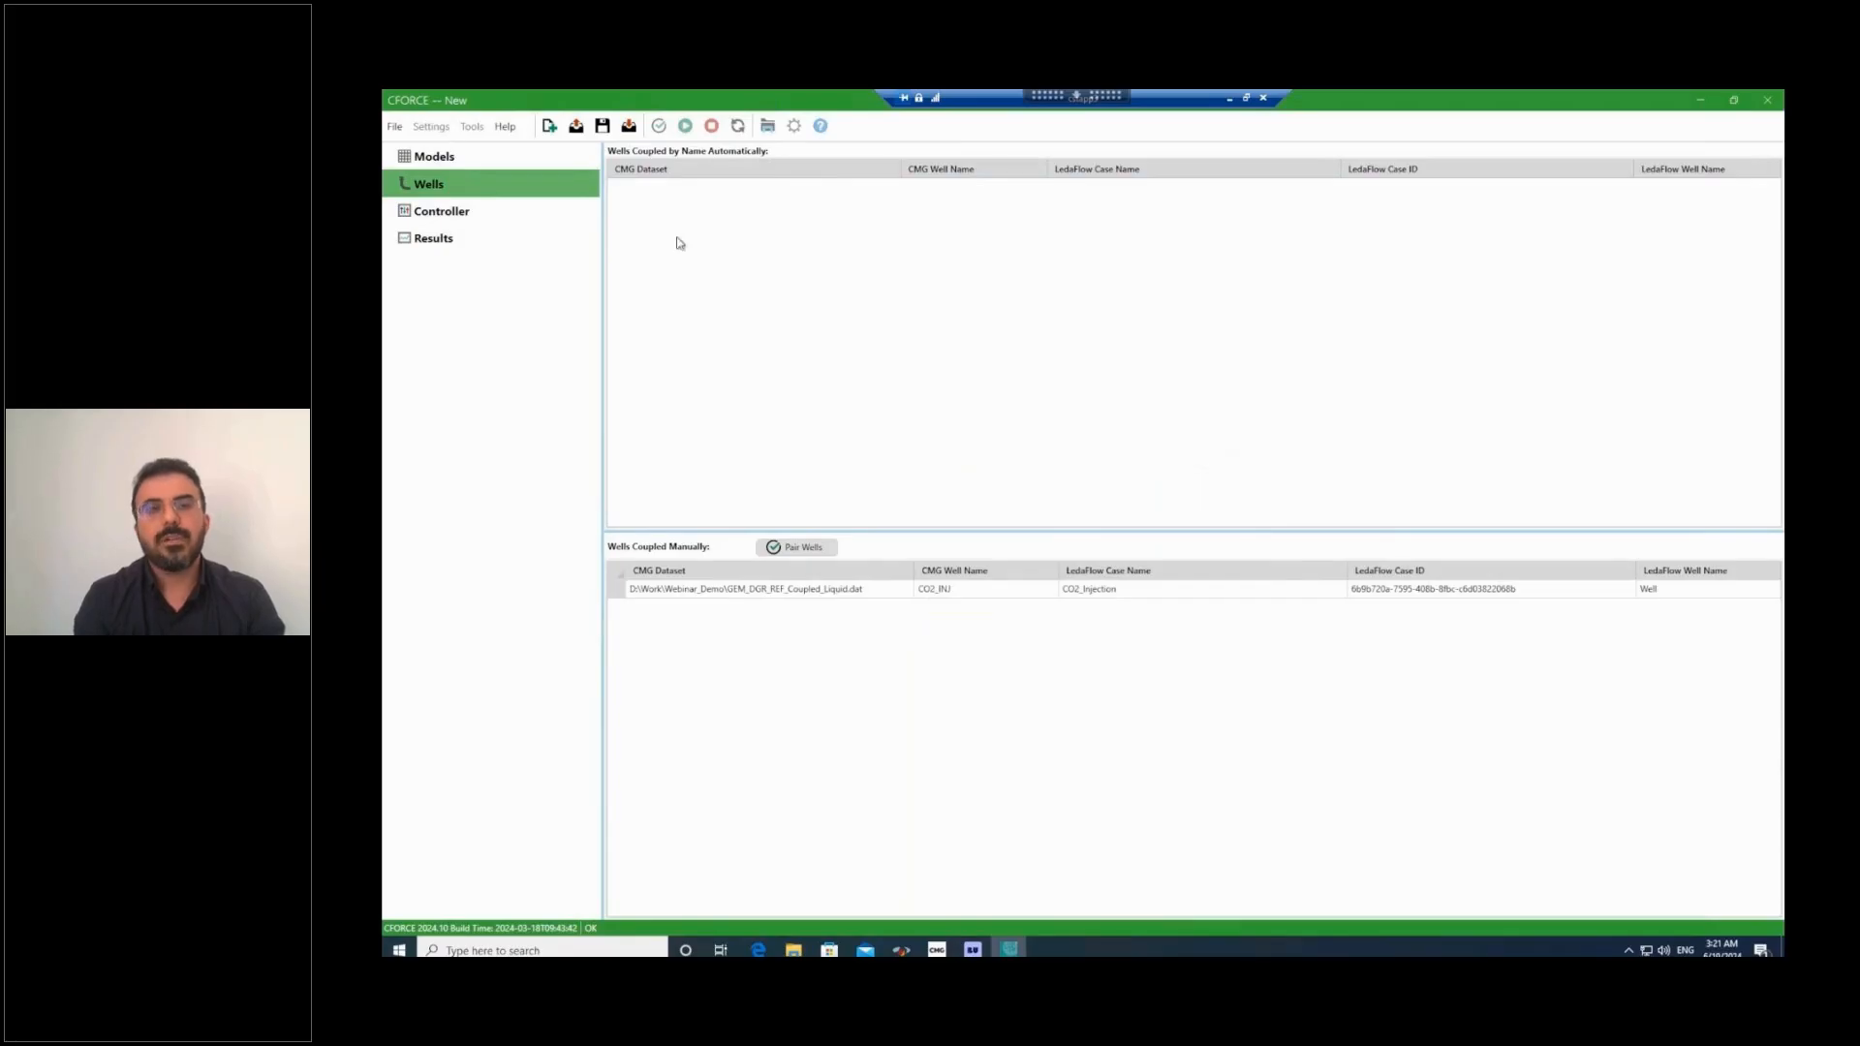
# Show the controller settings and save the coupled case as "CO2 Injection" in the Webinar_Demo folder.
pyautogui.click(459, 212)
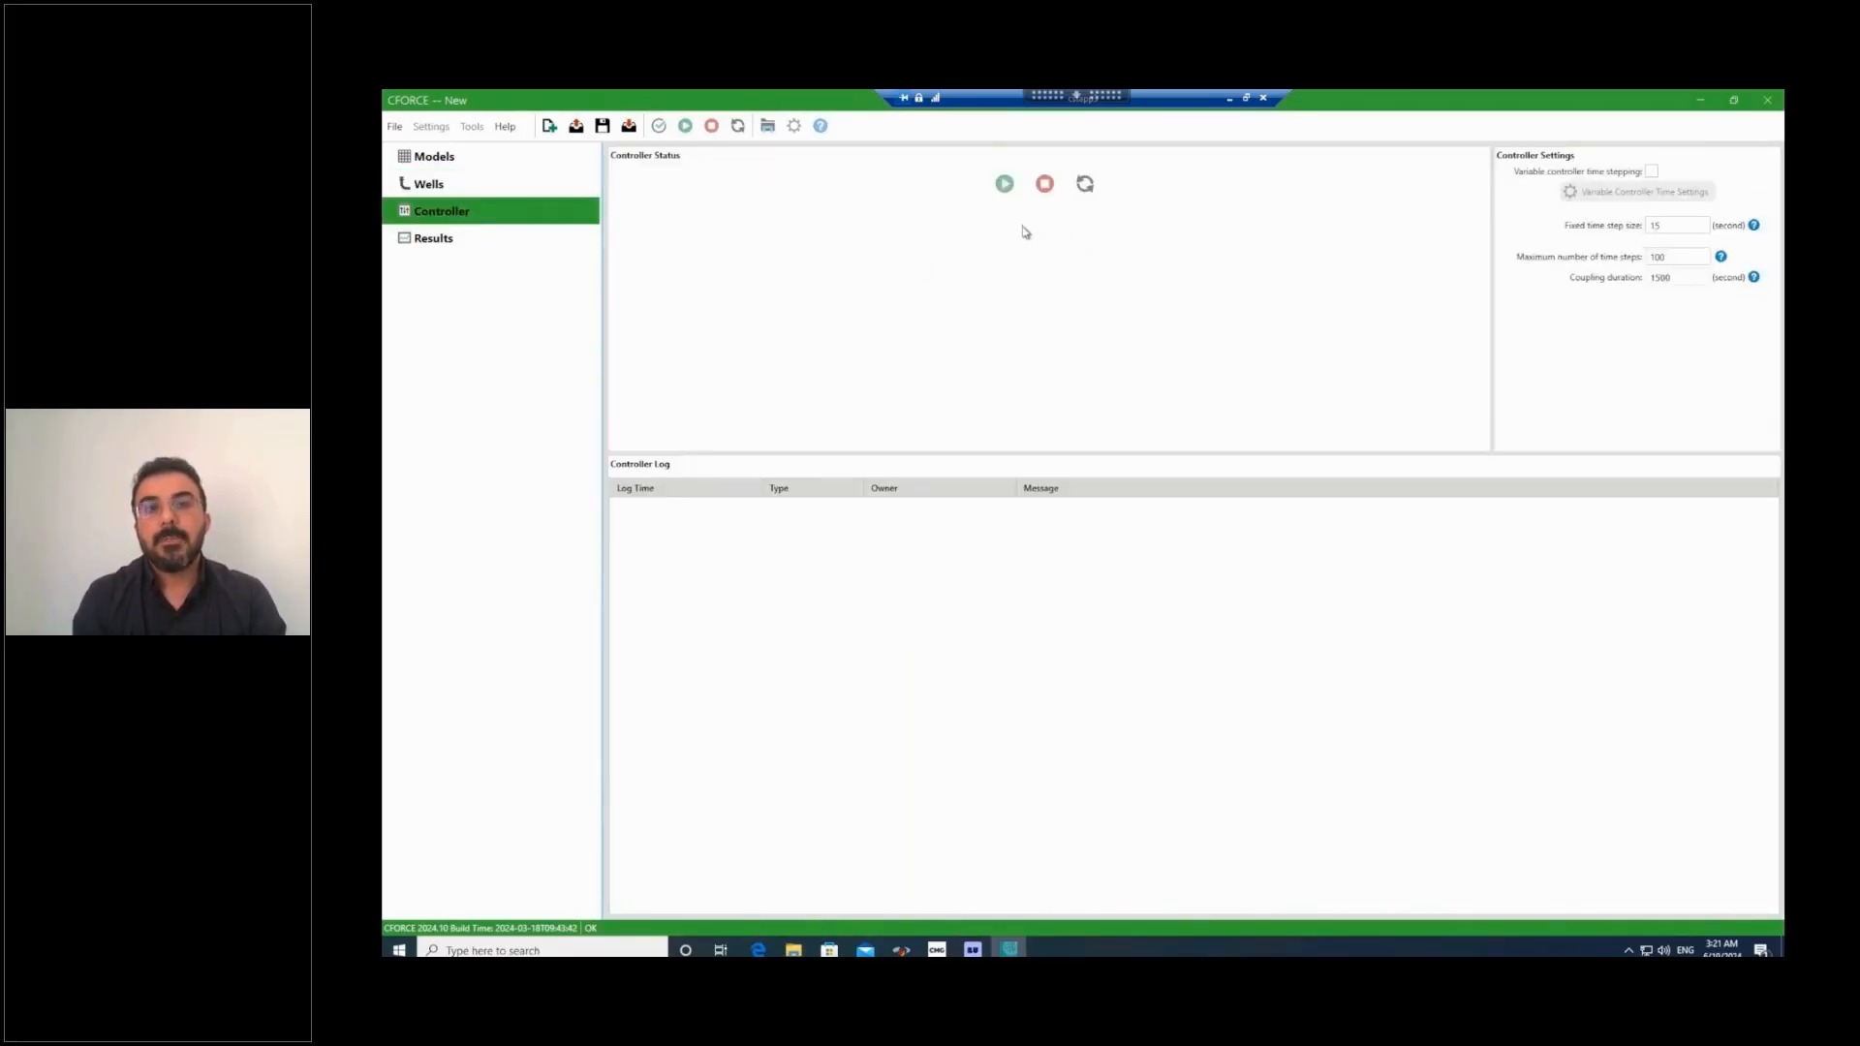
pyautogui.click(396, 128)
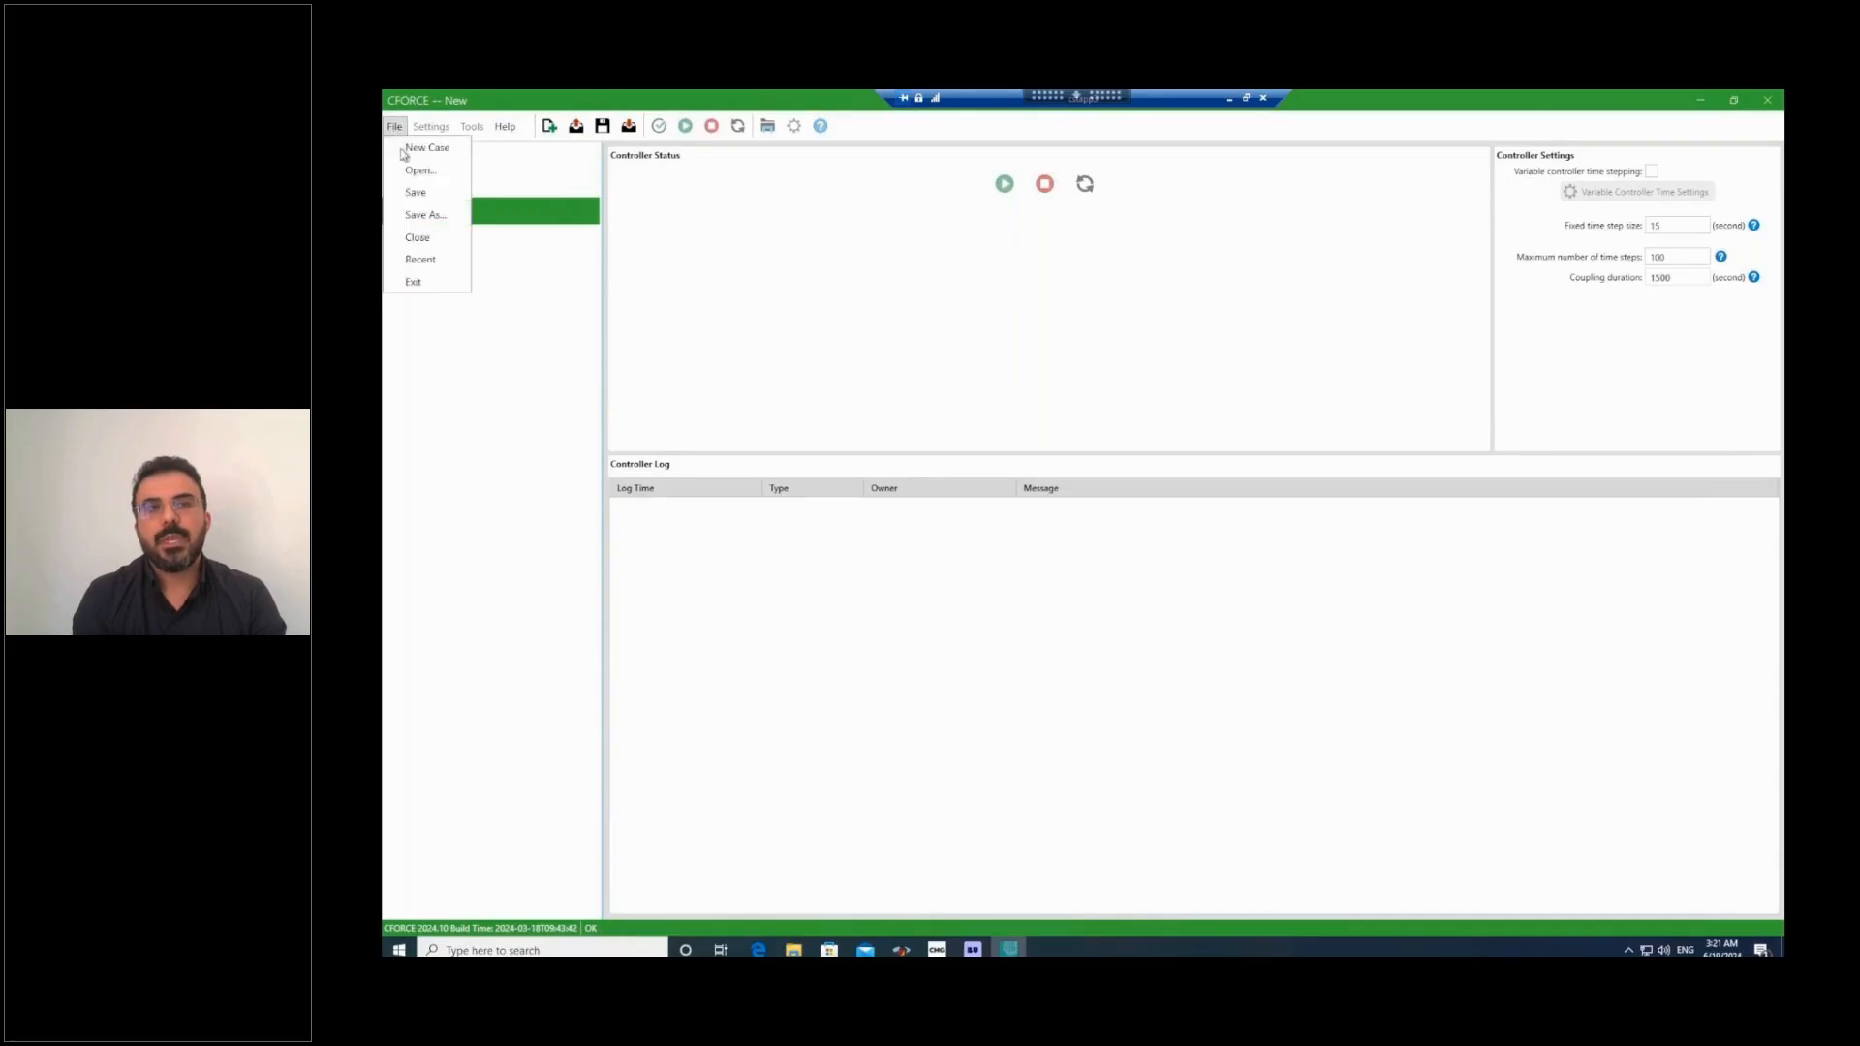
pyautogui.click(417, 221)
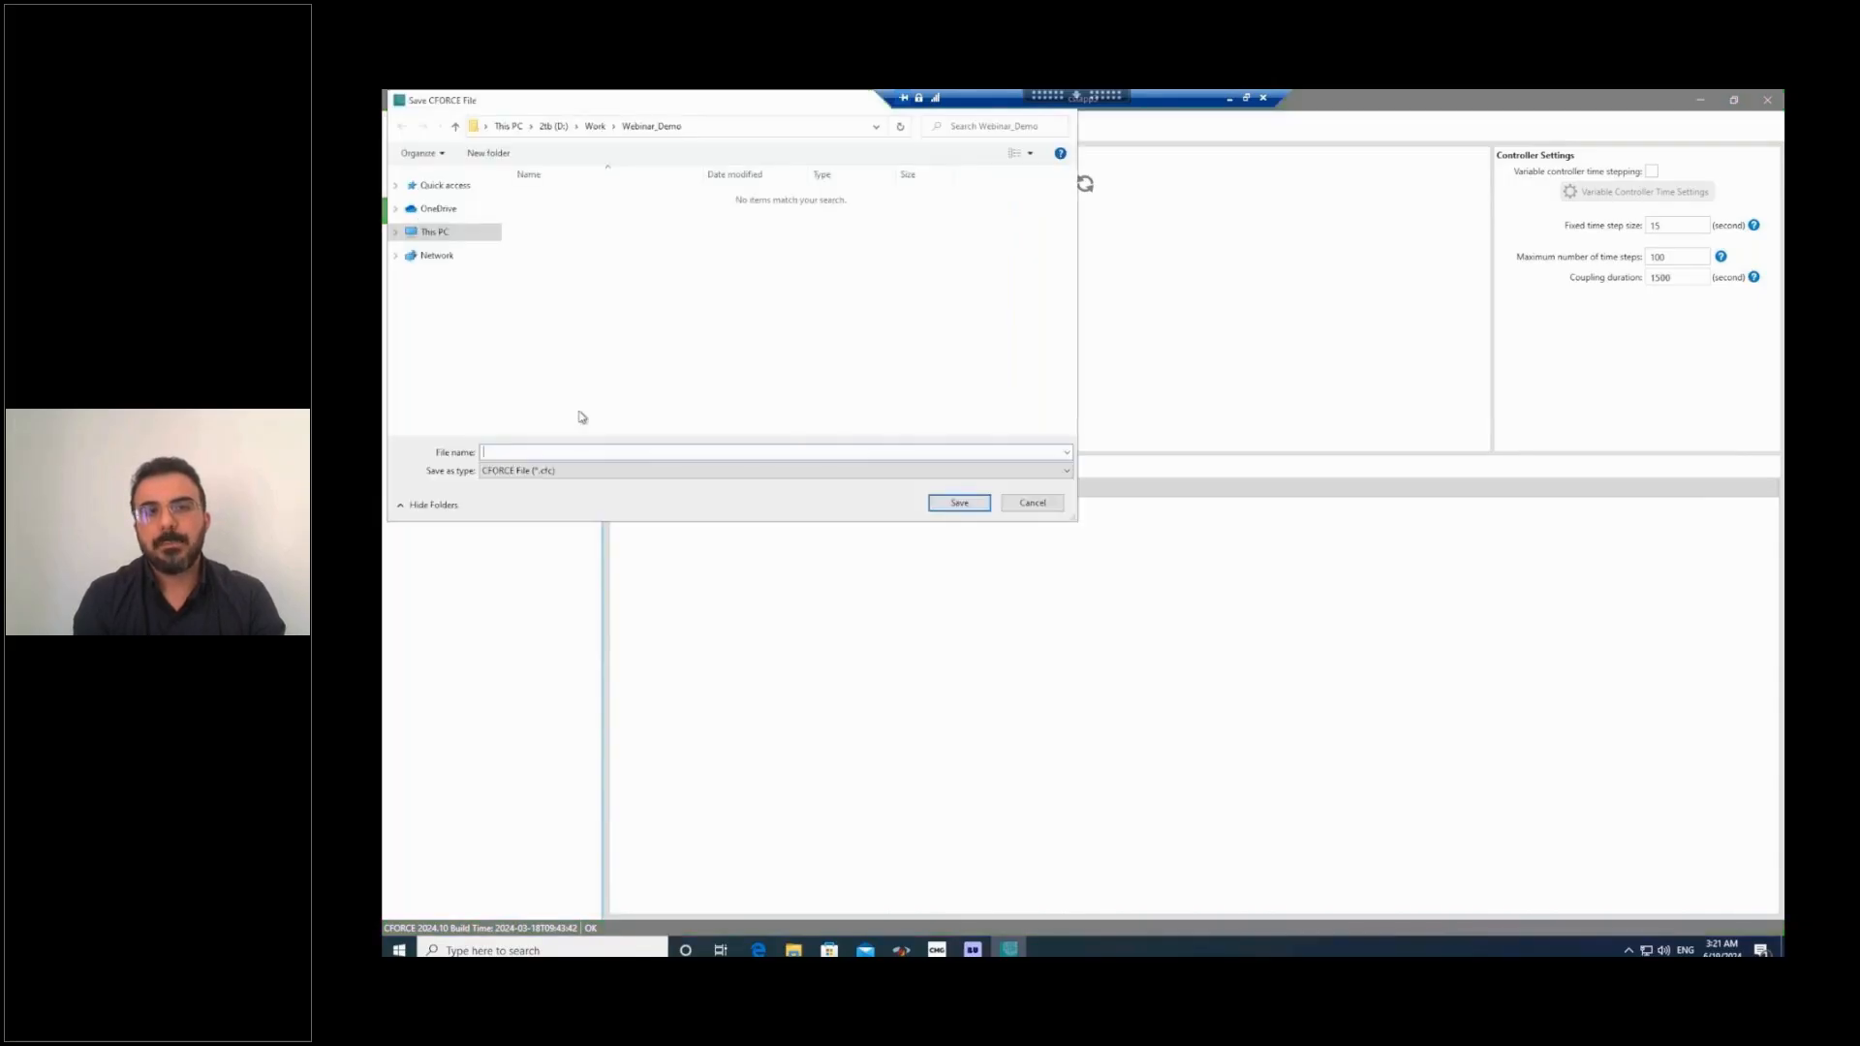
pyautogui.write('C')
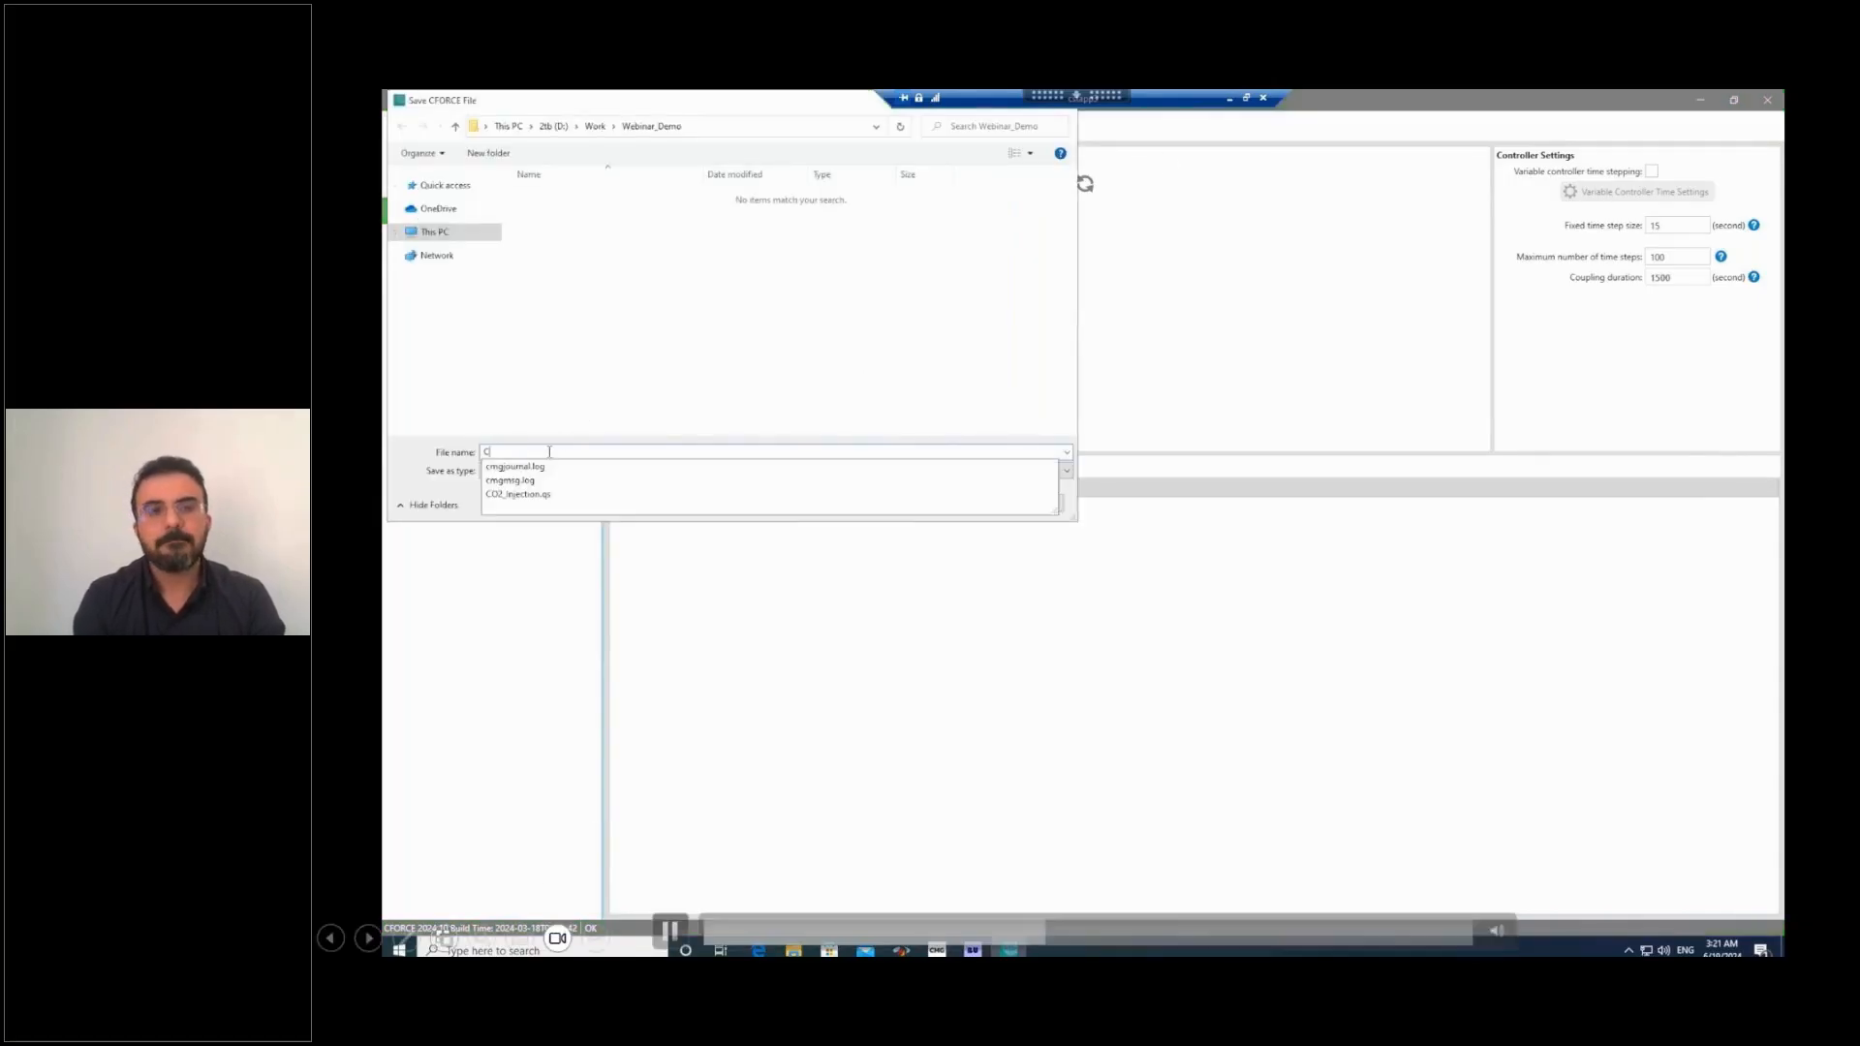
pyautogui.write('O2 Injection')
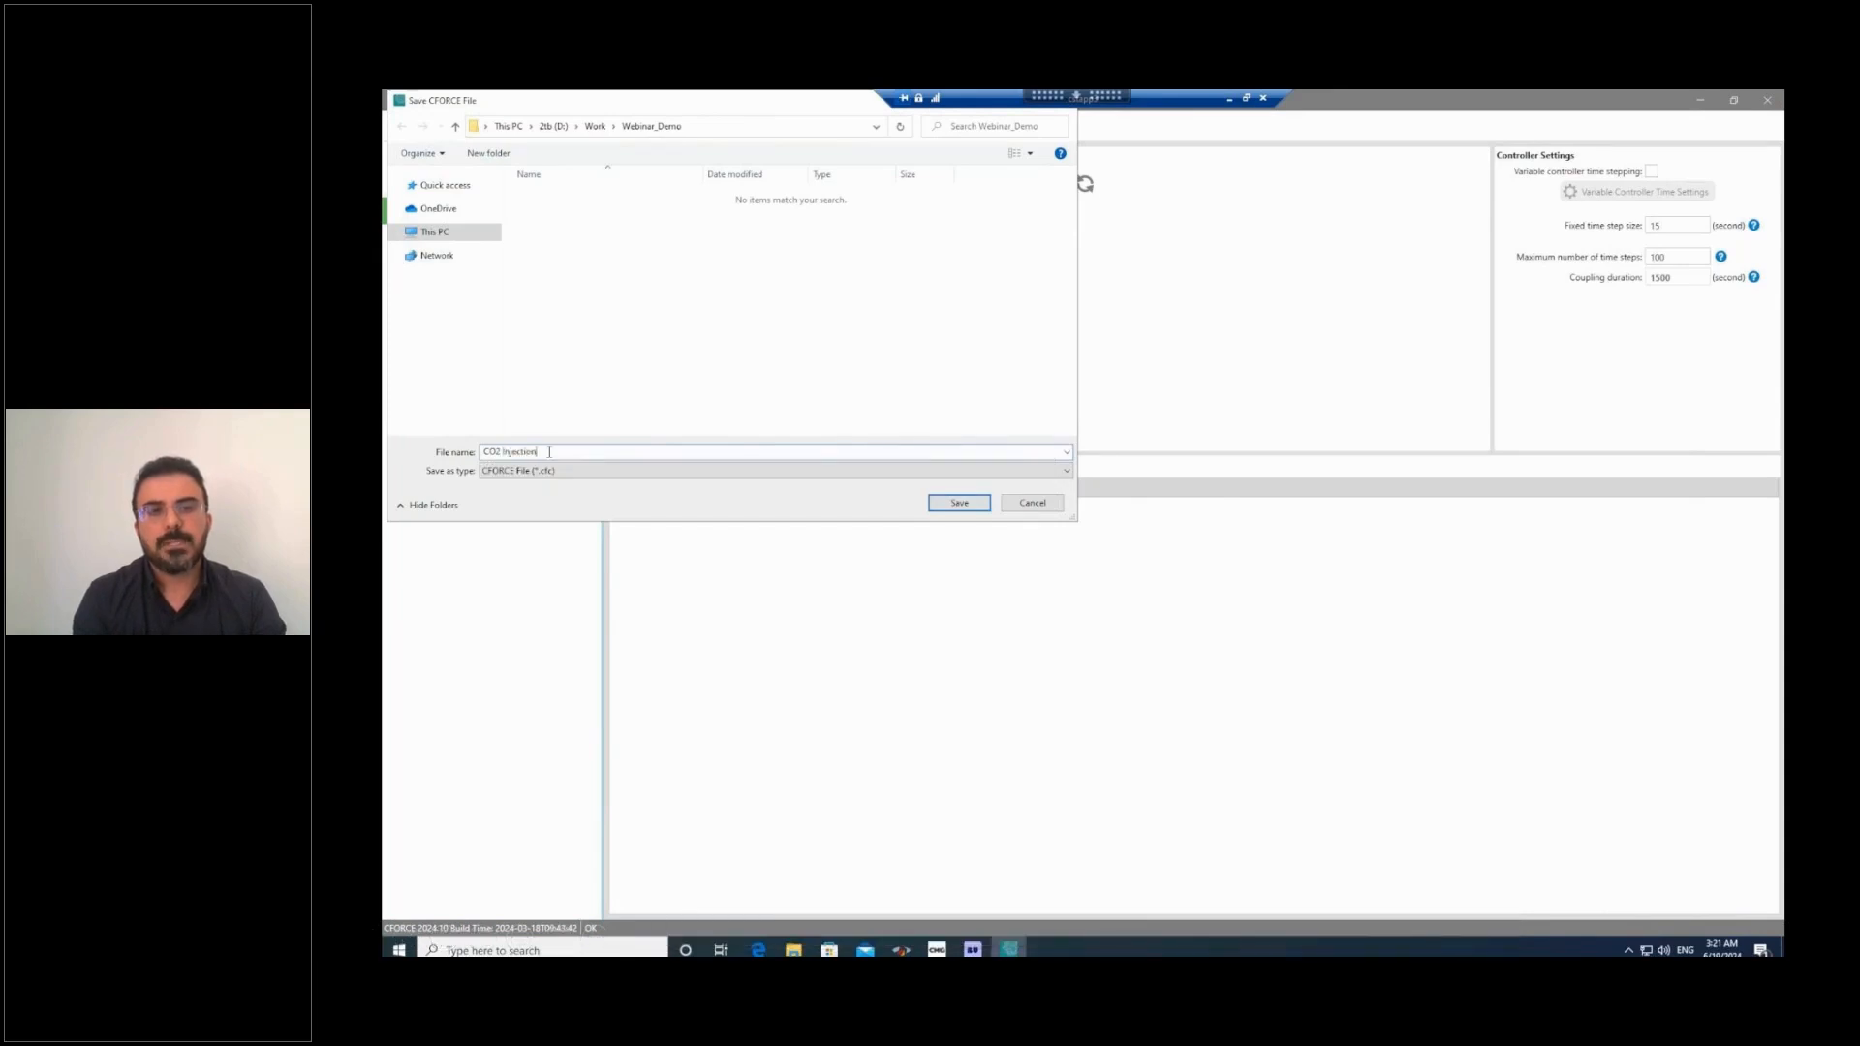
pyautogui.click(960, 503)
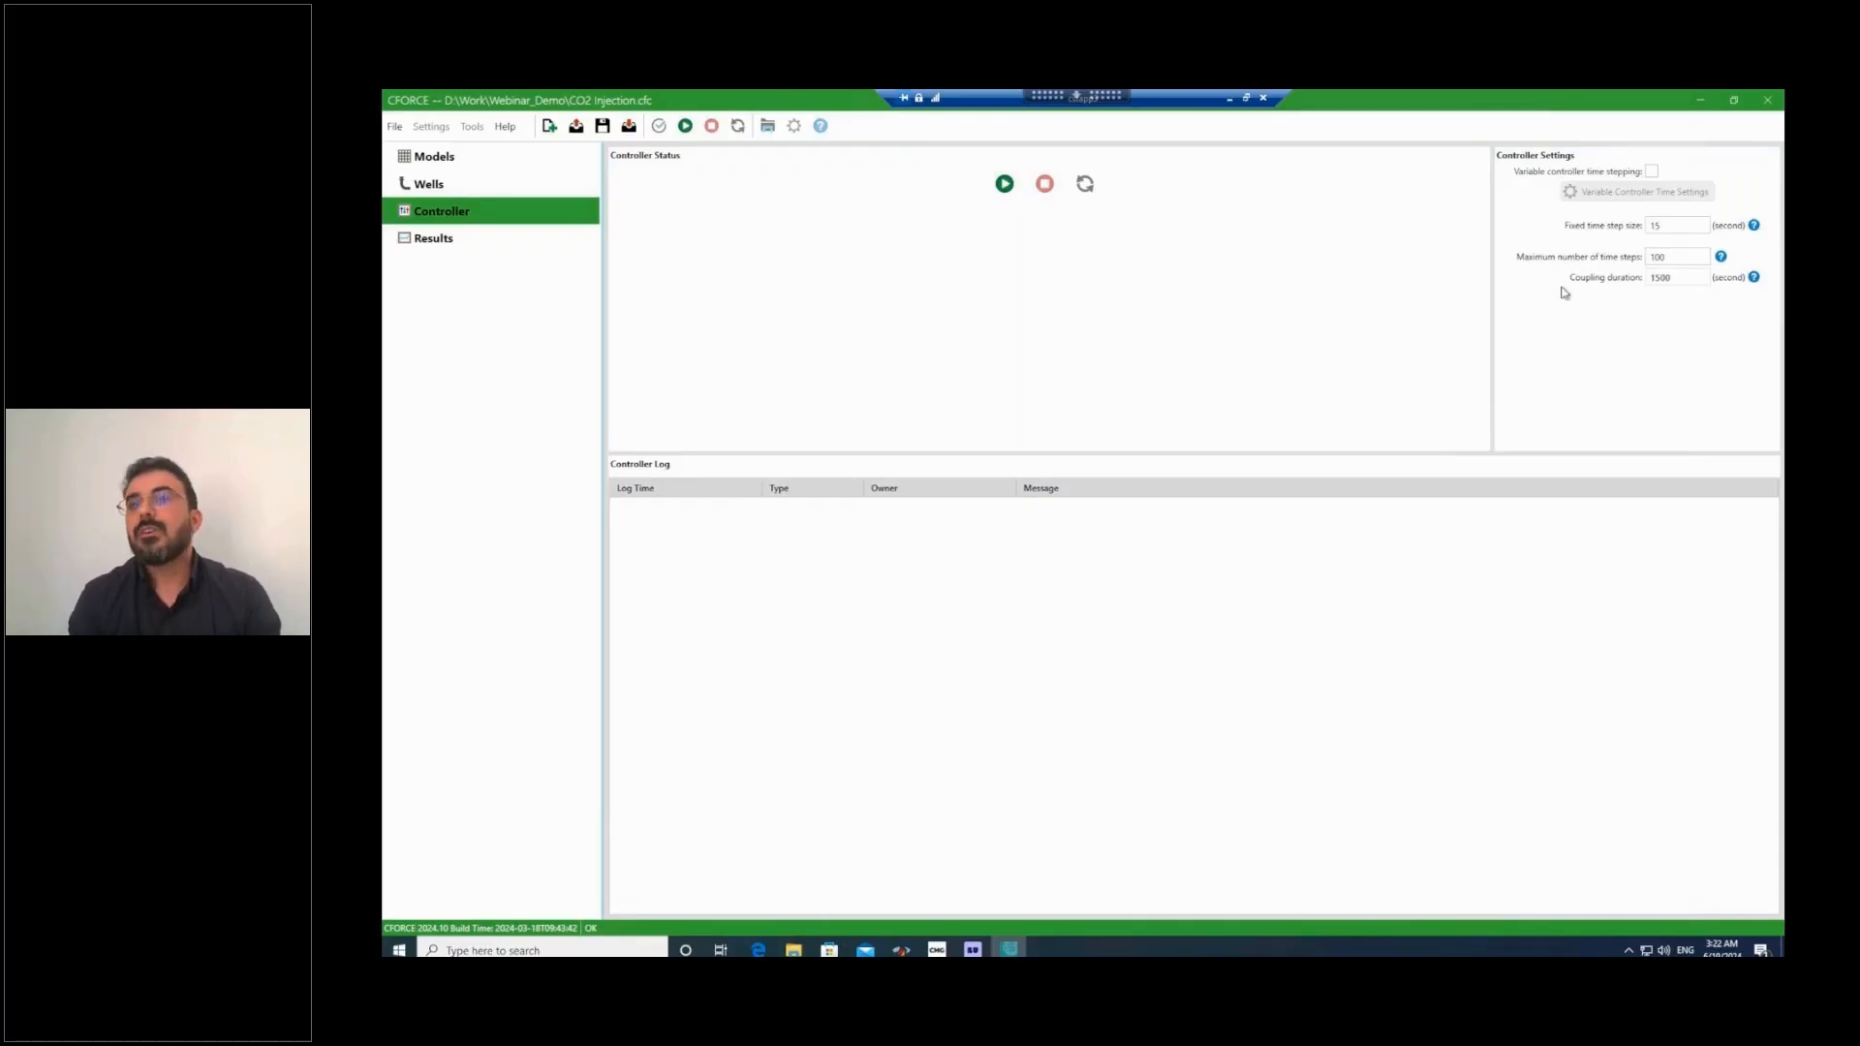
# Enable variable controller time stepping and set its first entry to 15 steps of 20 seconds.
pyautogui.click(1653, 173)
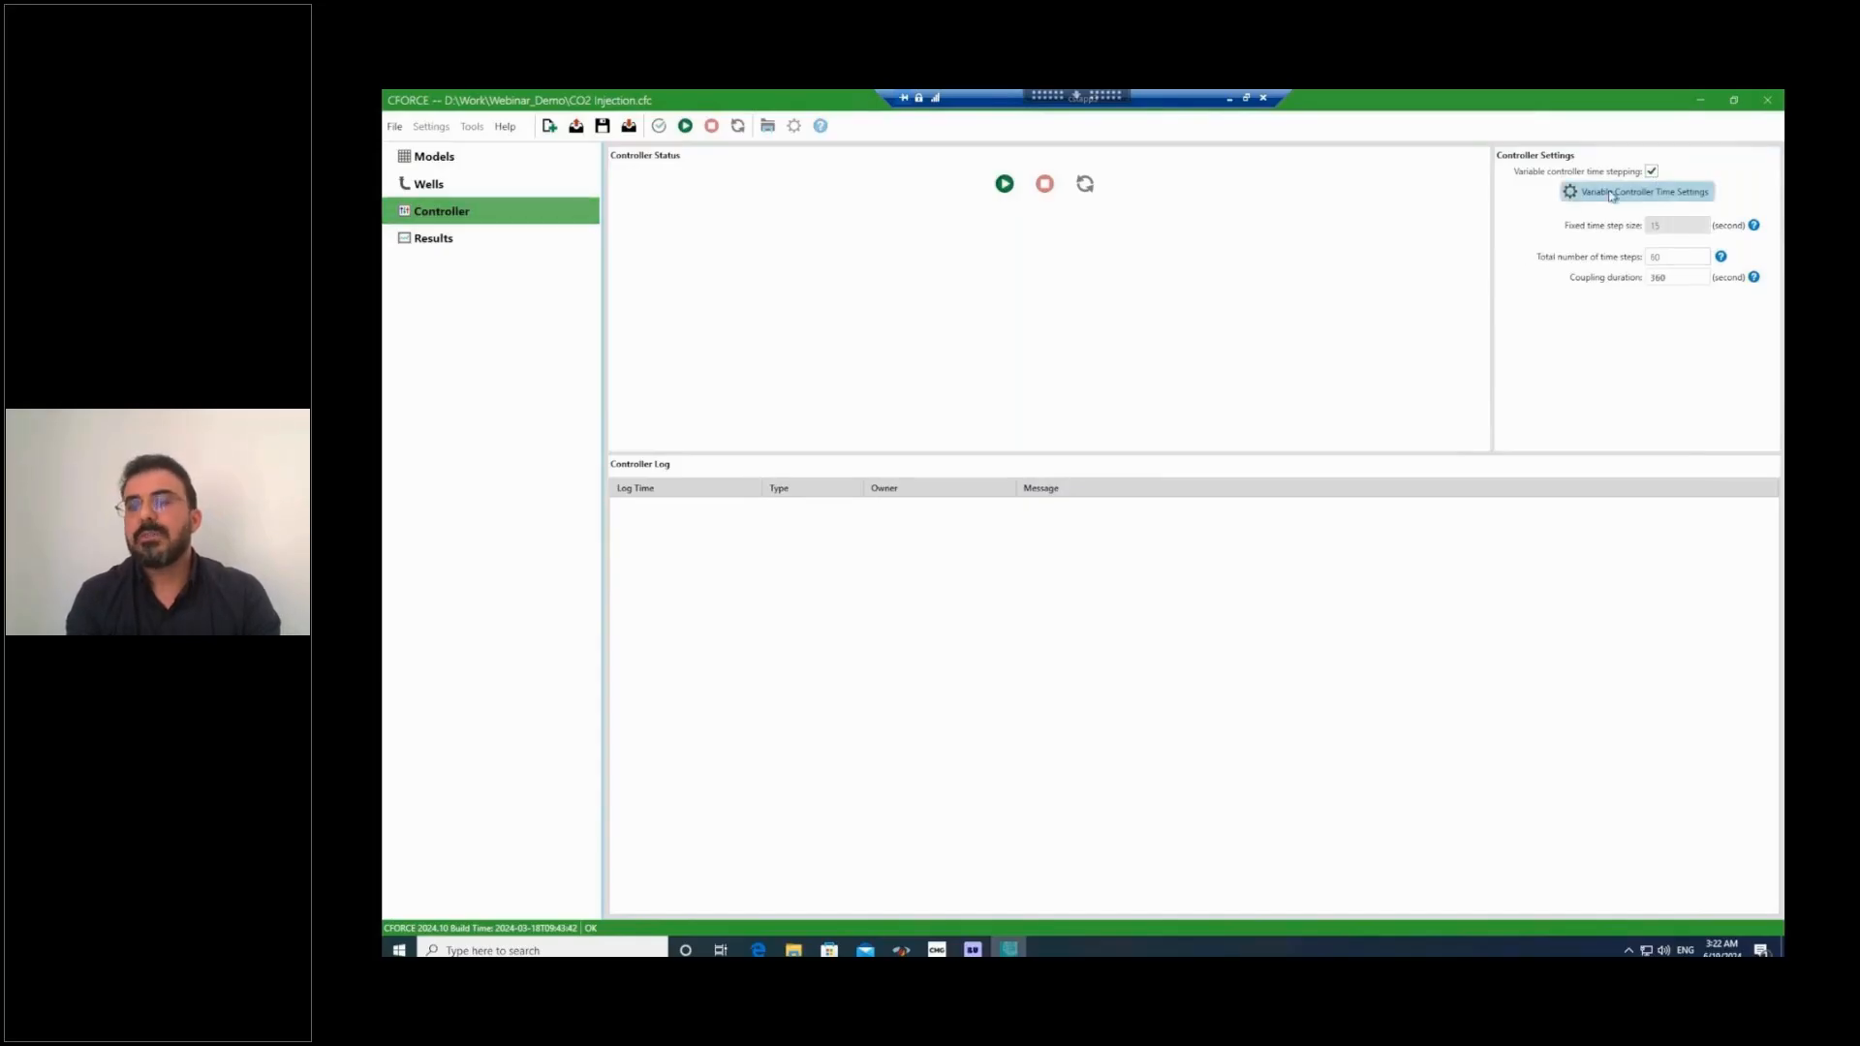
pyautogui.click(1685, 198)
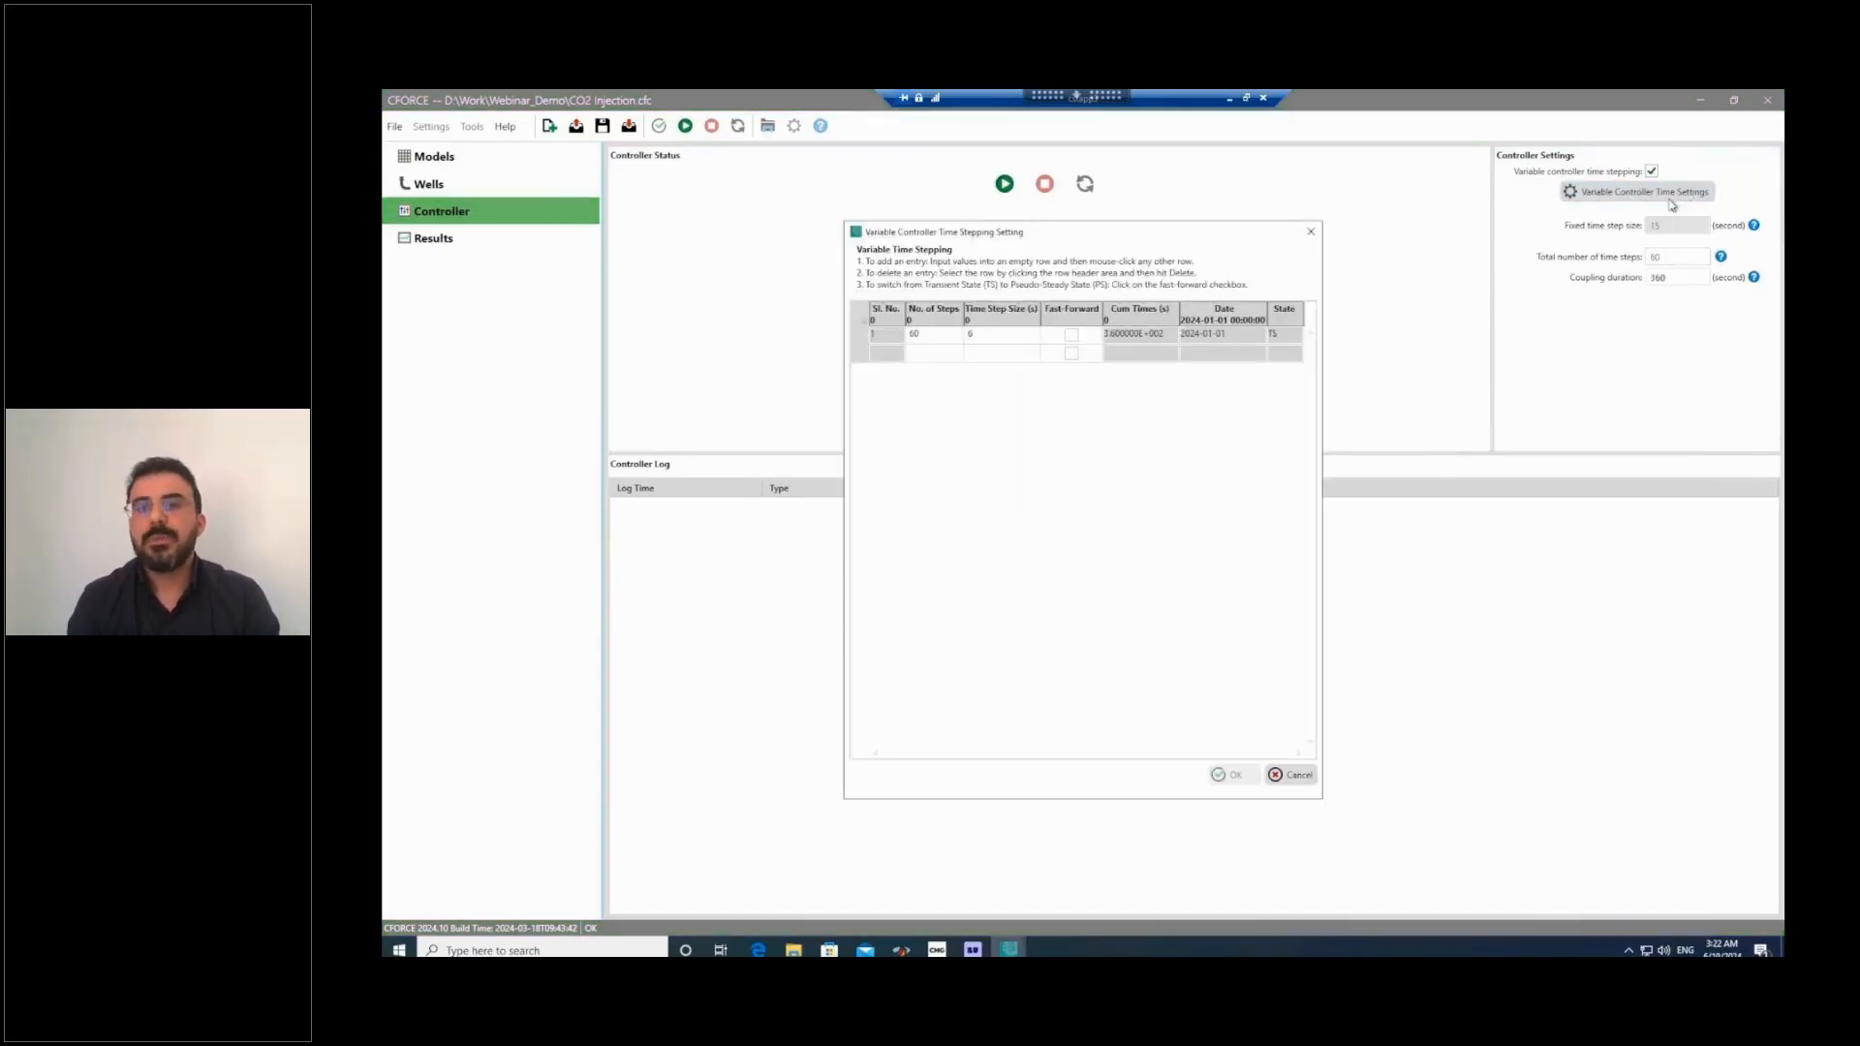
pyautogui.click(943, 343)
pyautogui.click(932, 336)
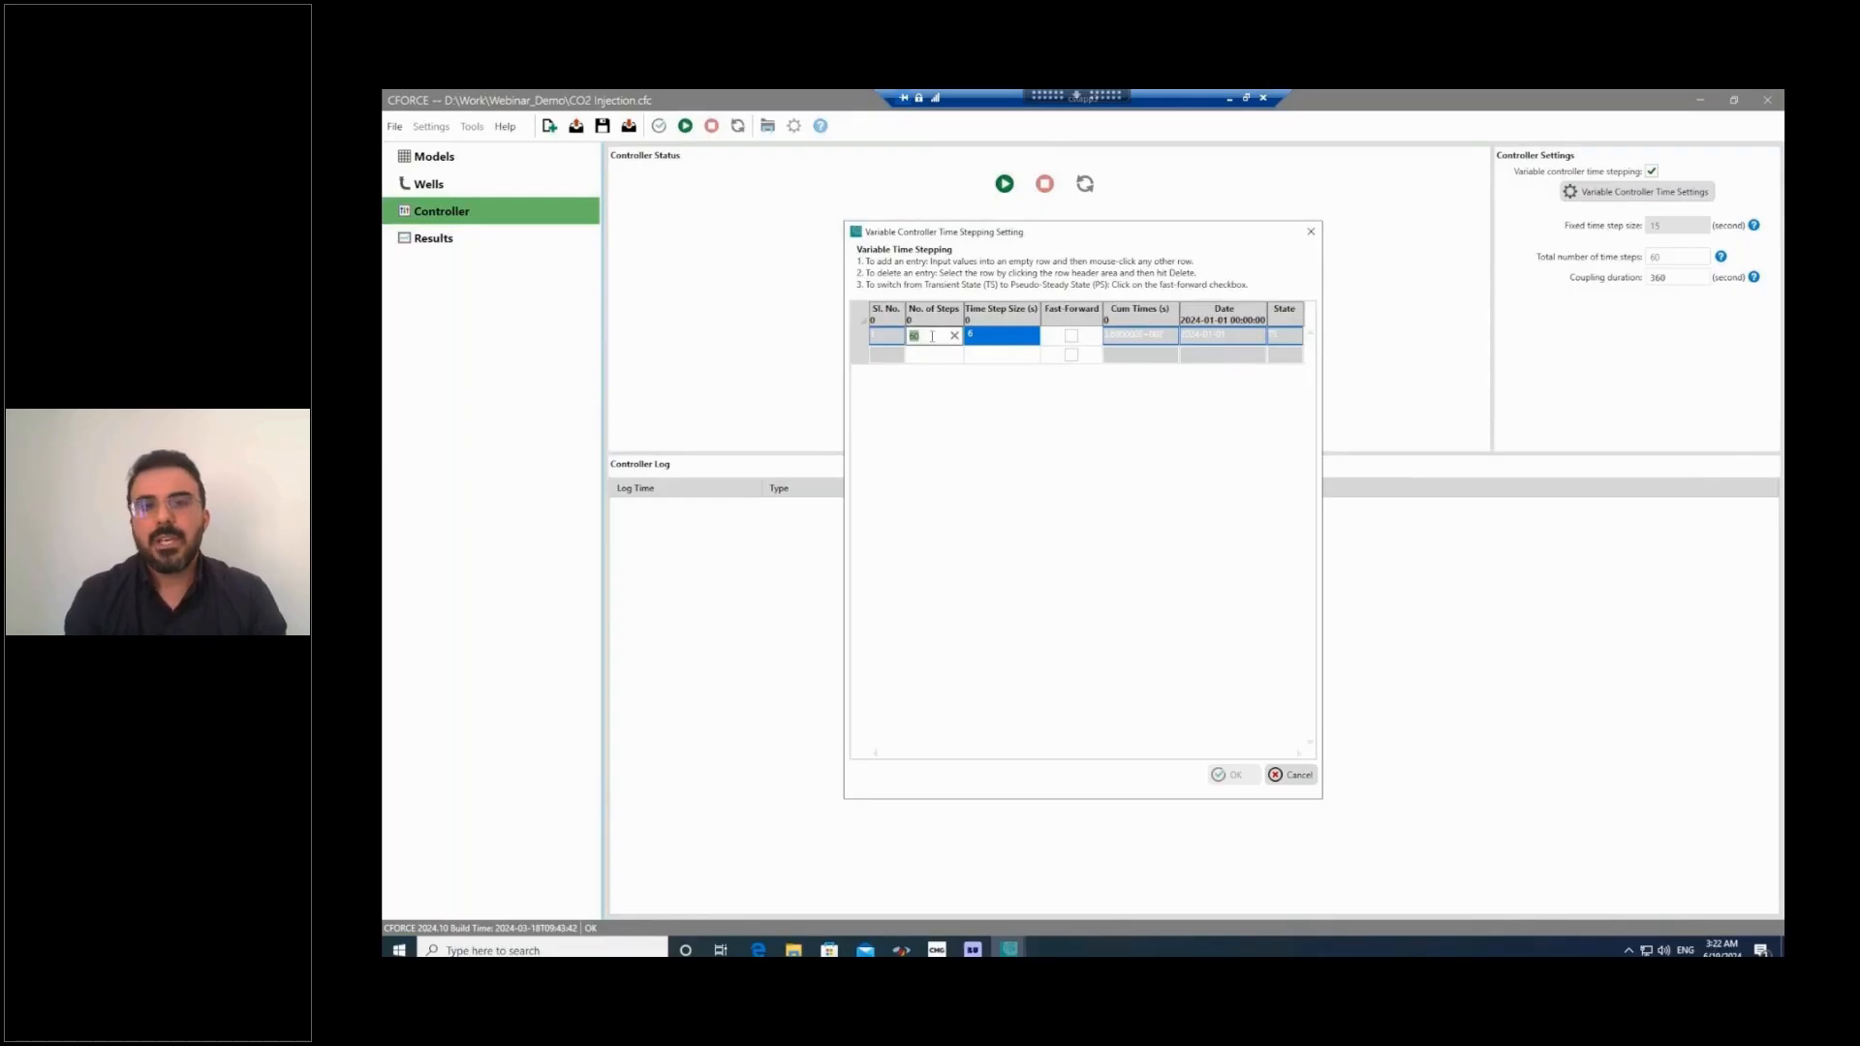
pyautogui.write('15')
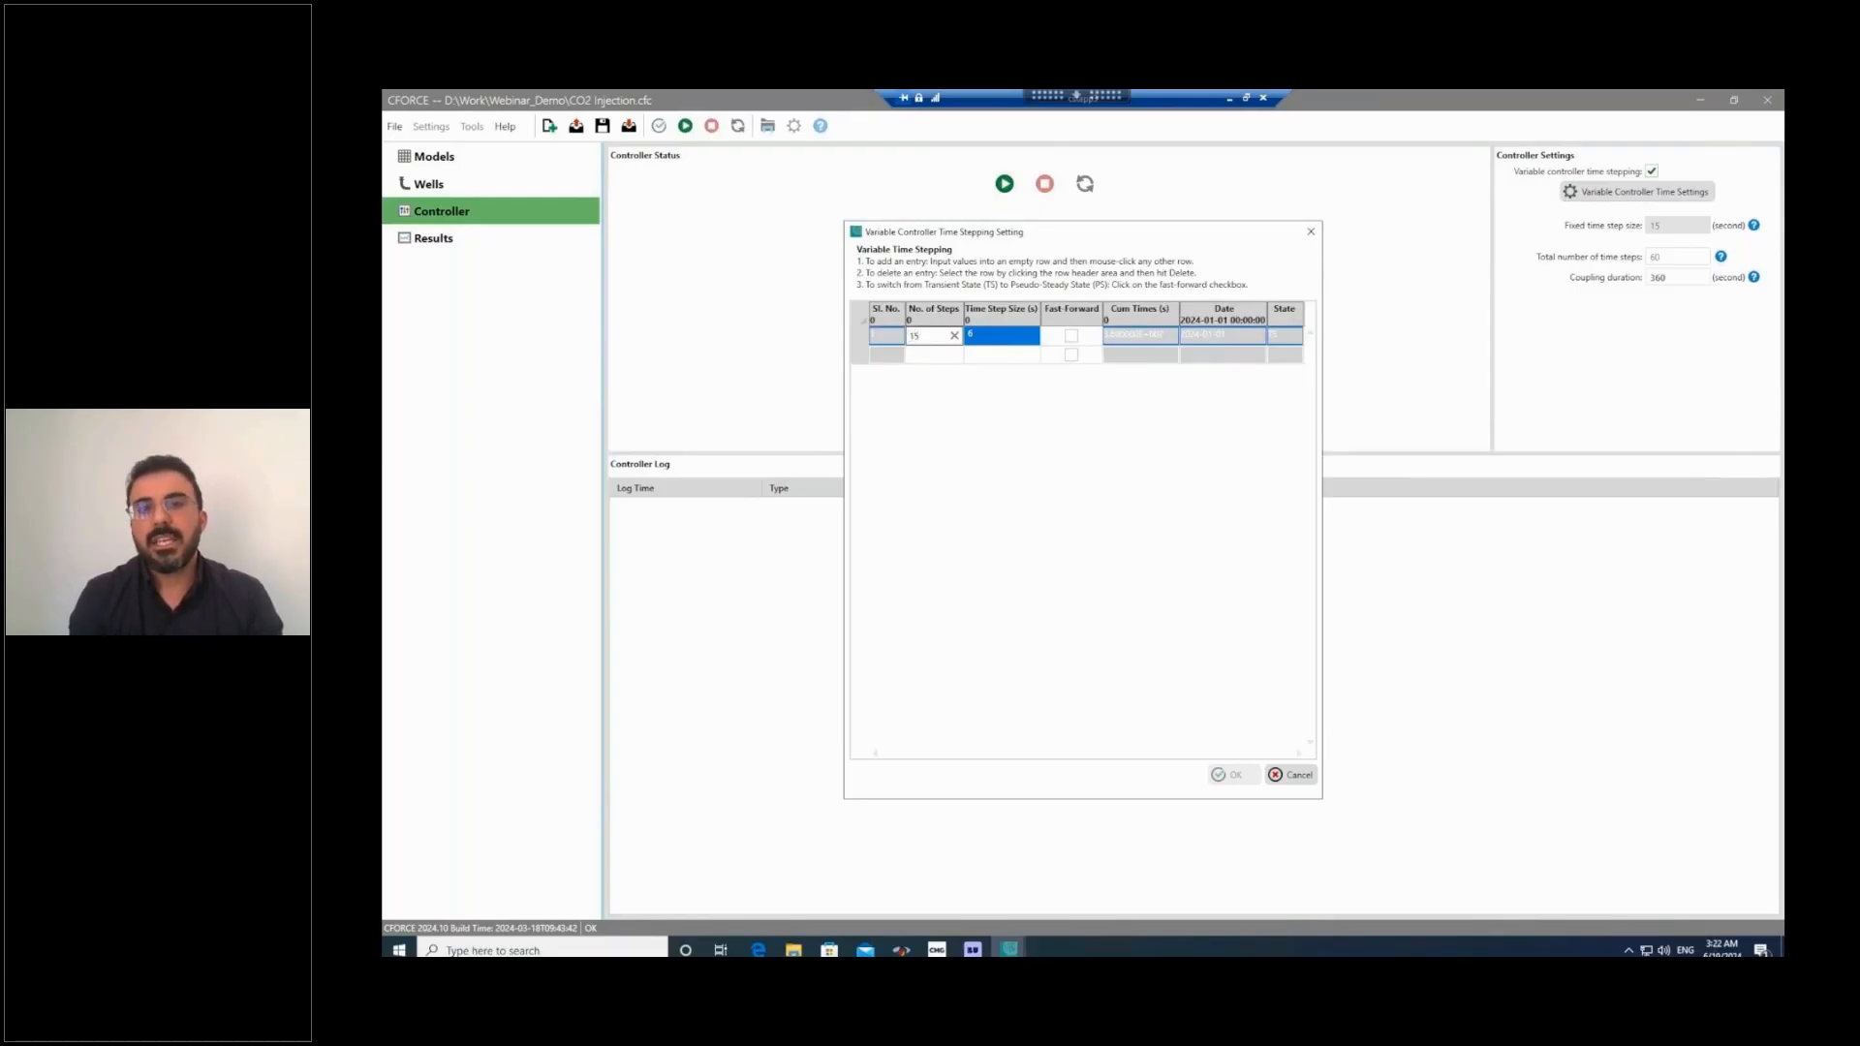
pyautogui.click(980, 337)
pyautogui.click(979, 334)
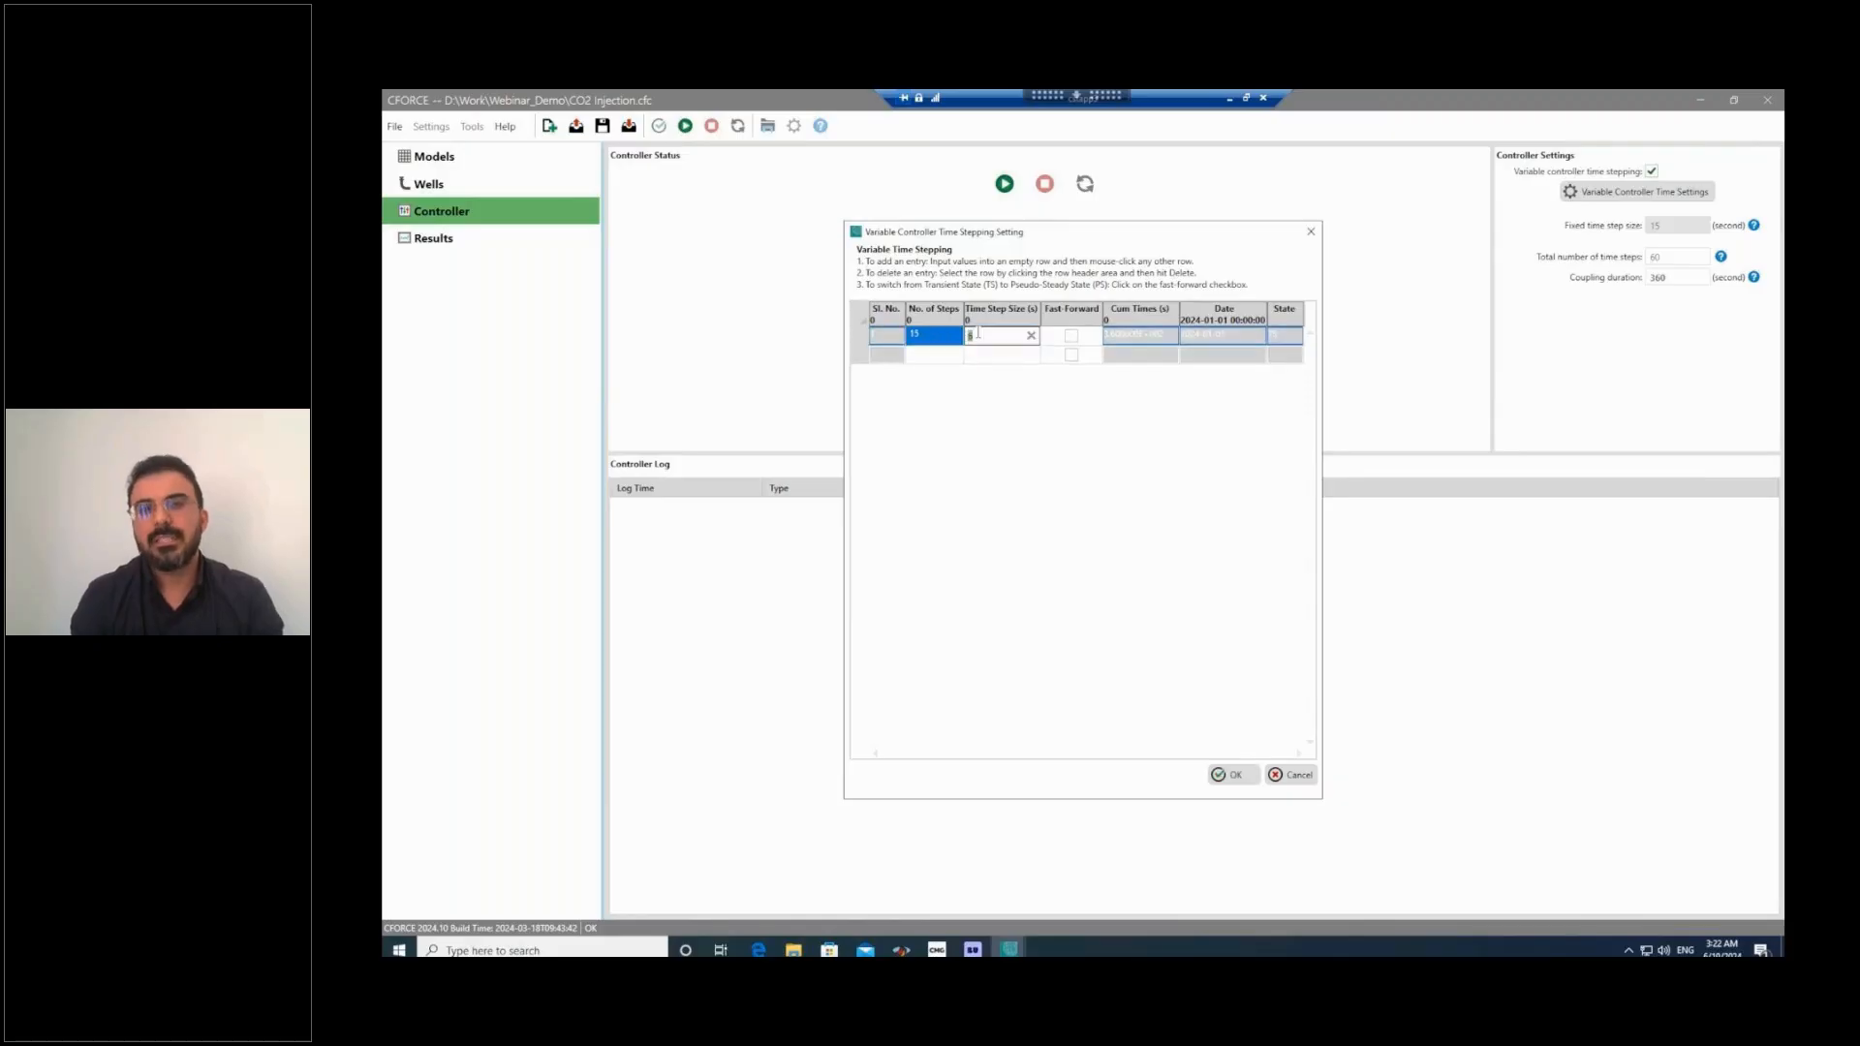
pyautogui.write('20')
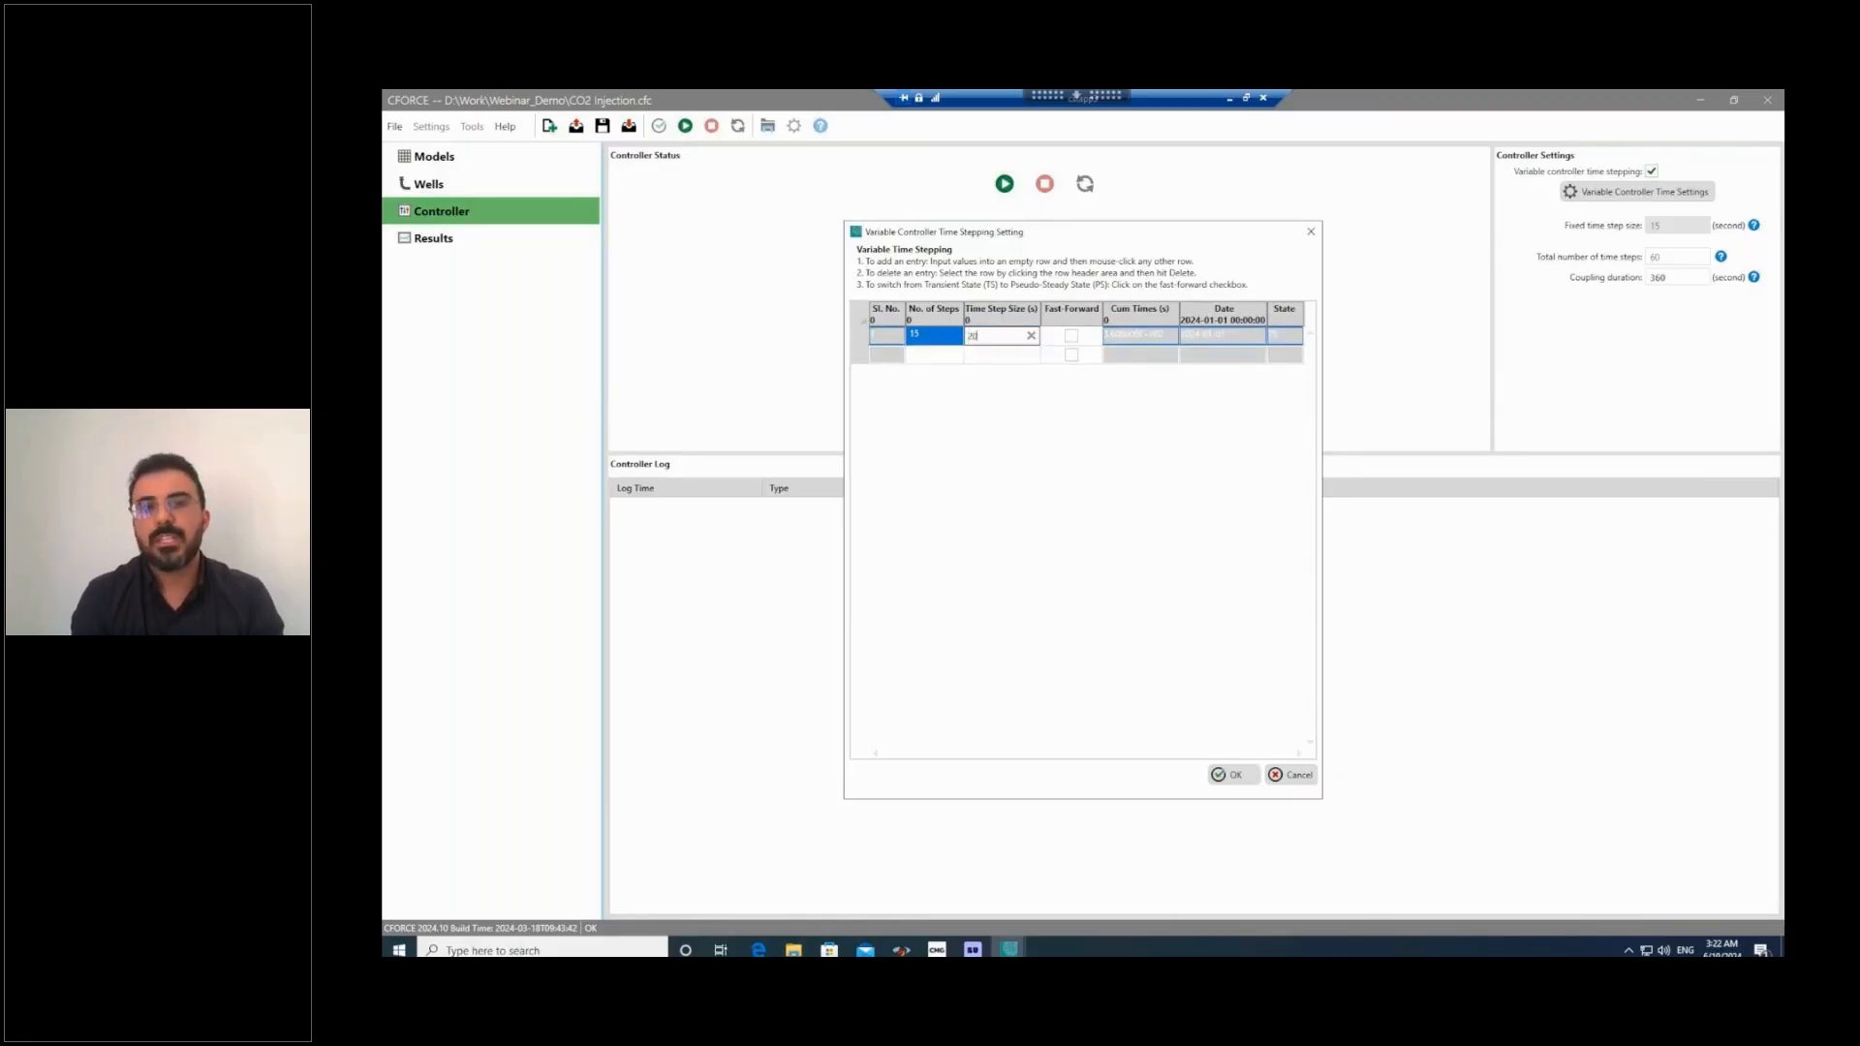
pyautogui.click(936, 360)
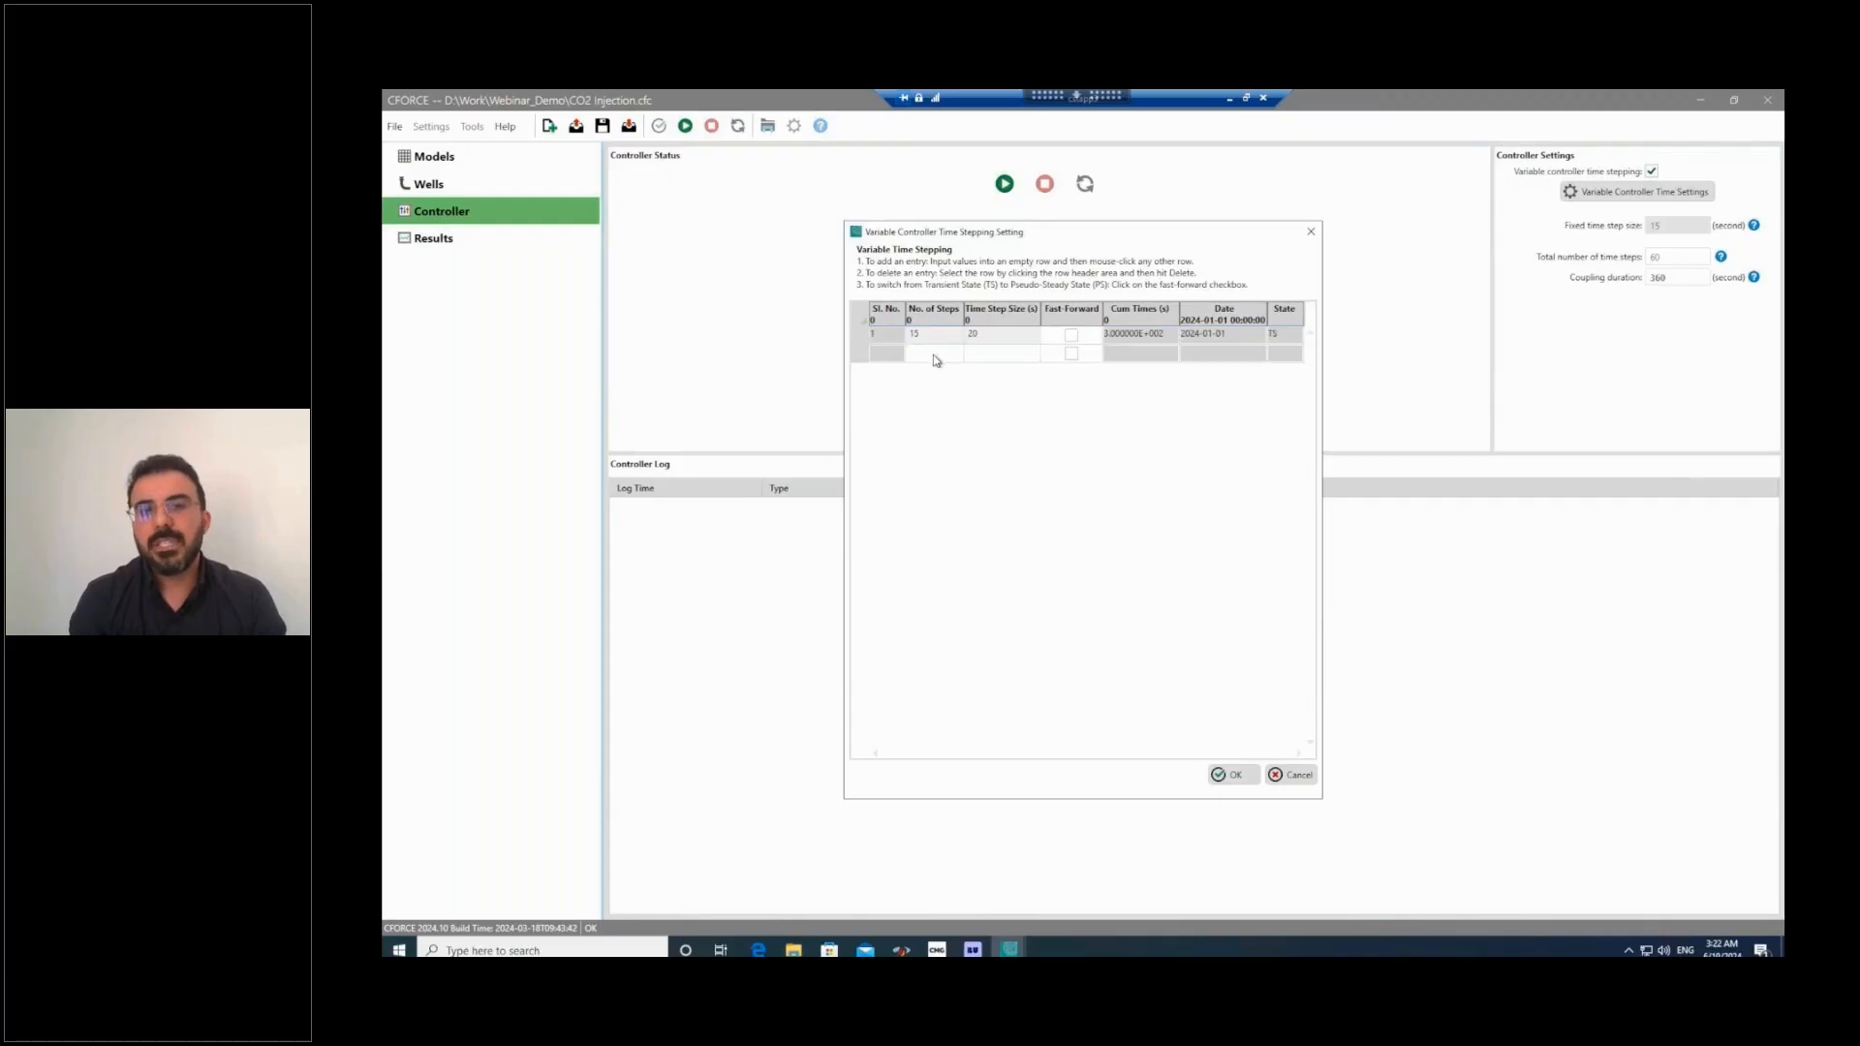
# Add a second variable time-stepping entry of 100 steps of 60 seconds and accept the settings.
pyautogui.click(936, 361)
pyautogui.write('100')
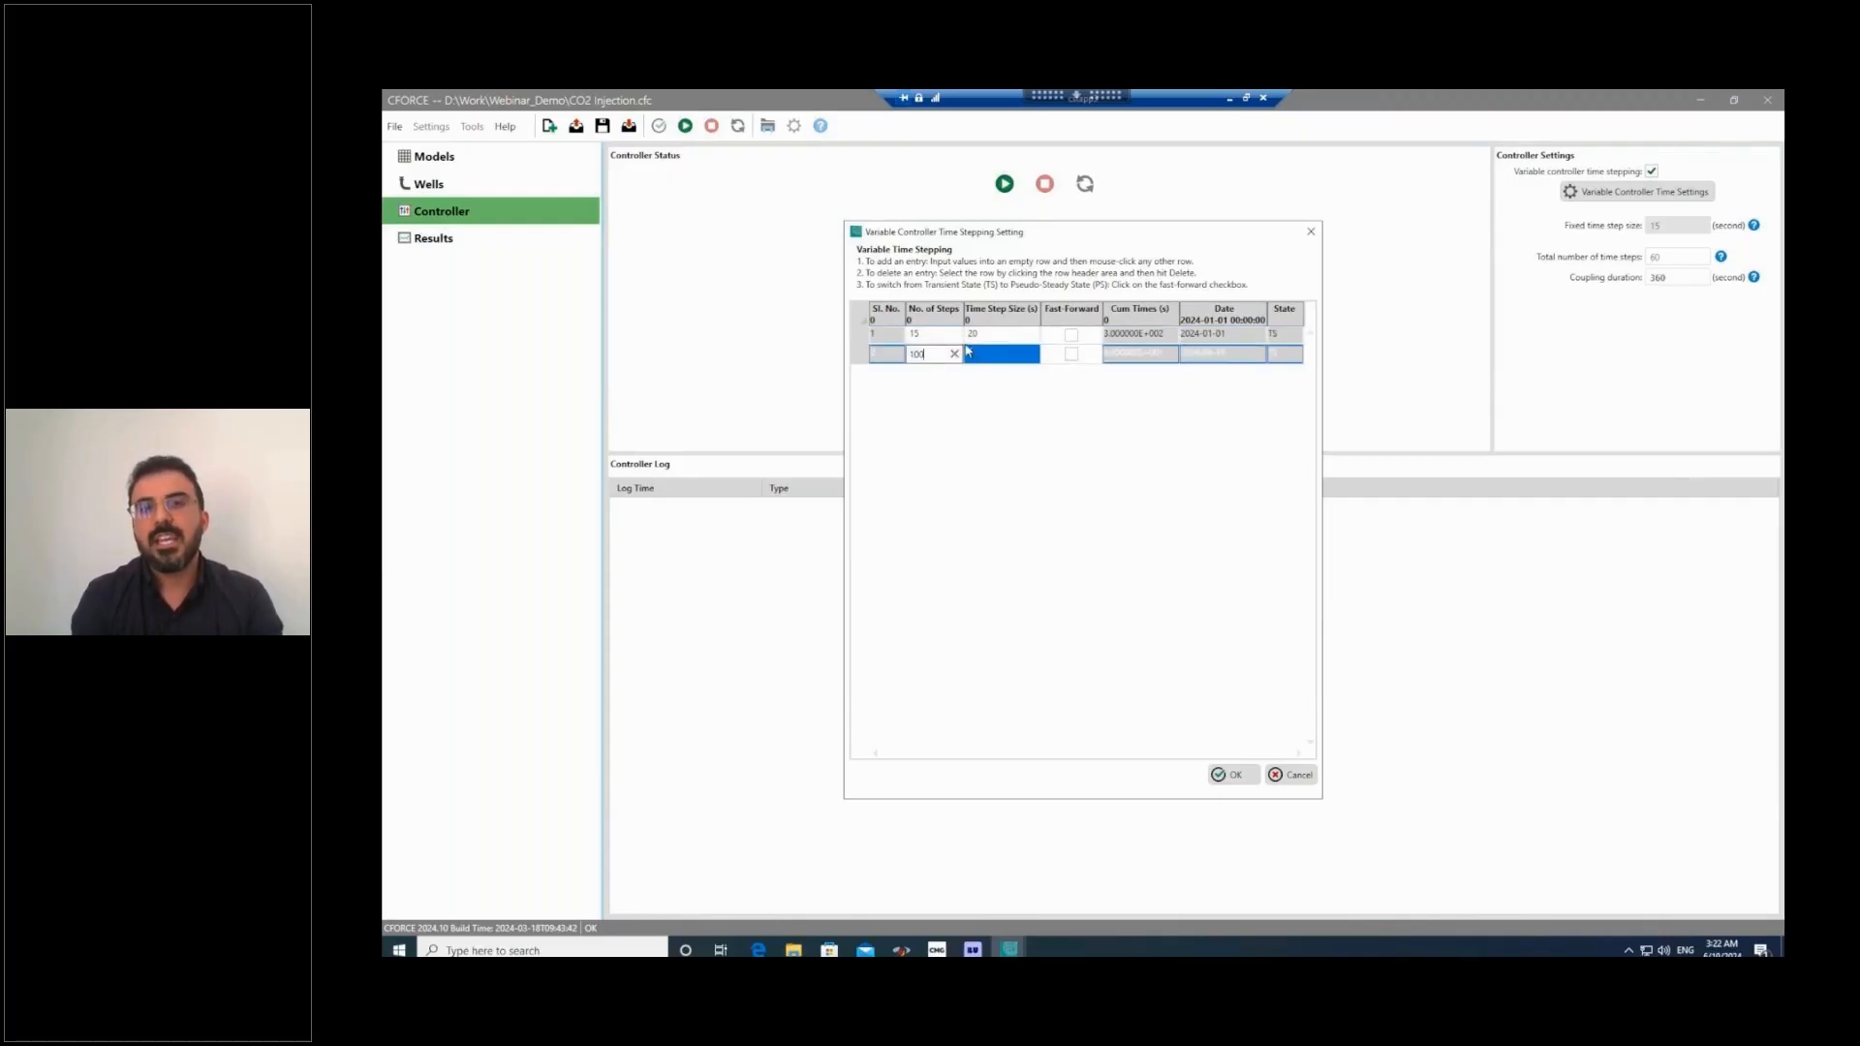
pyautogui.click(969, 353)
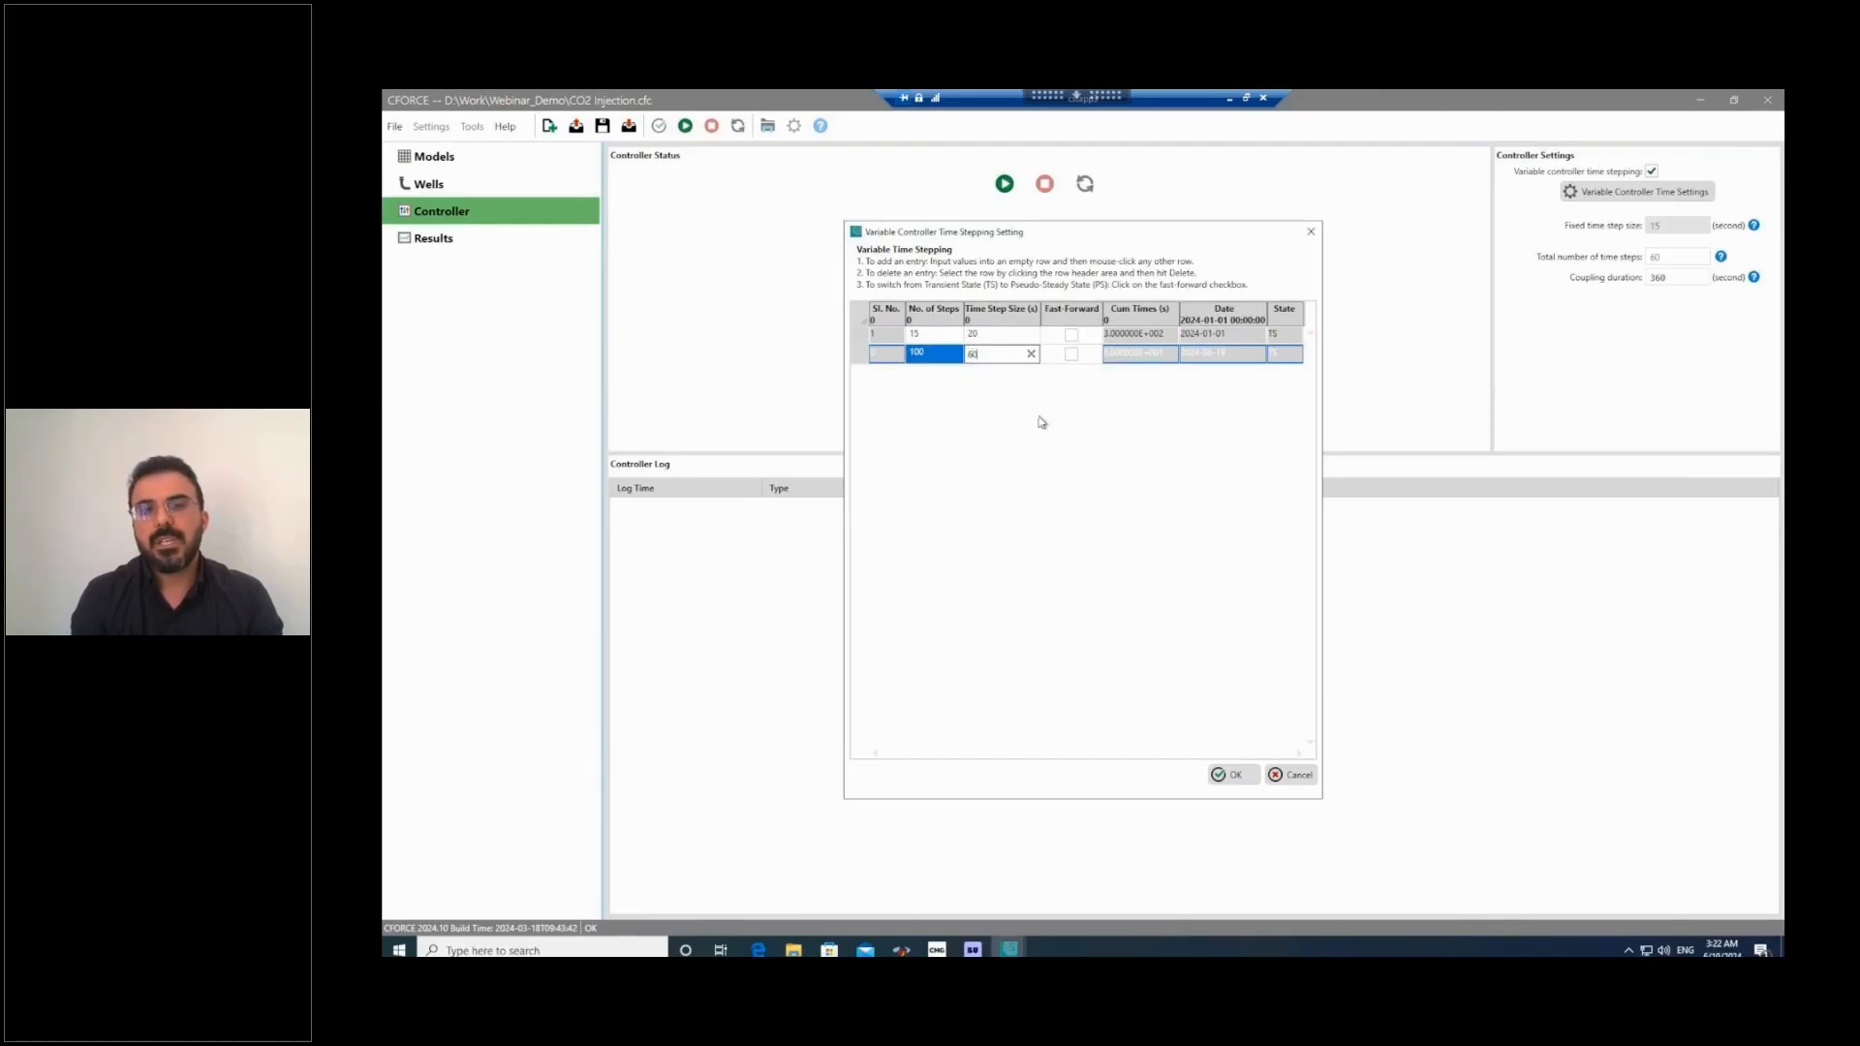
pyautogui.click(1231, 775)
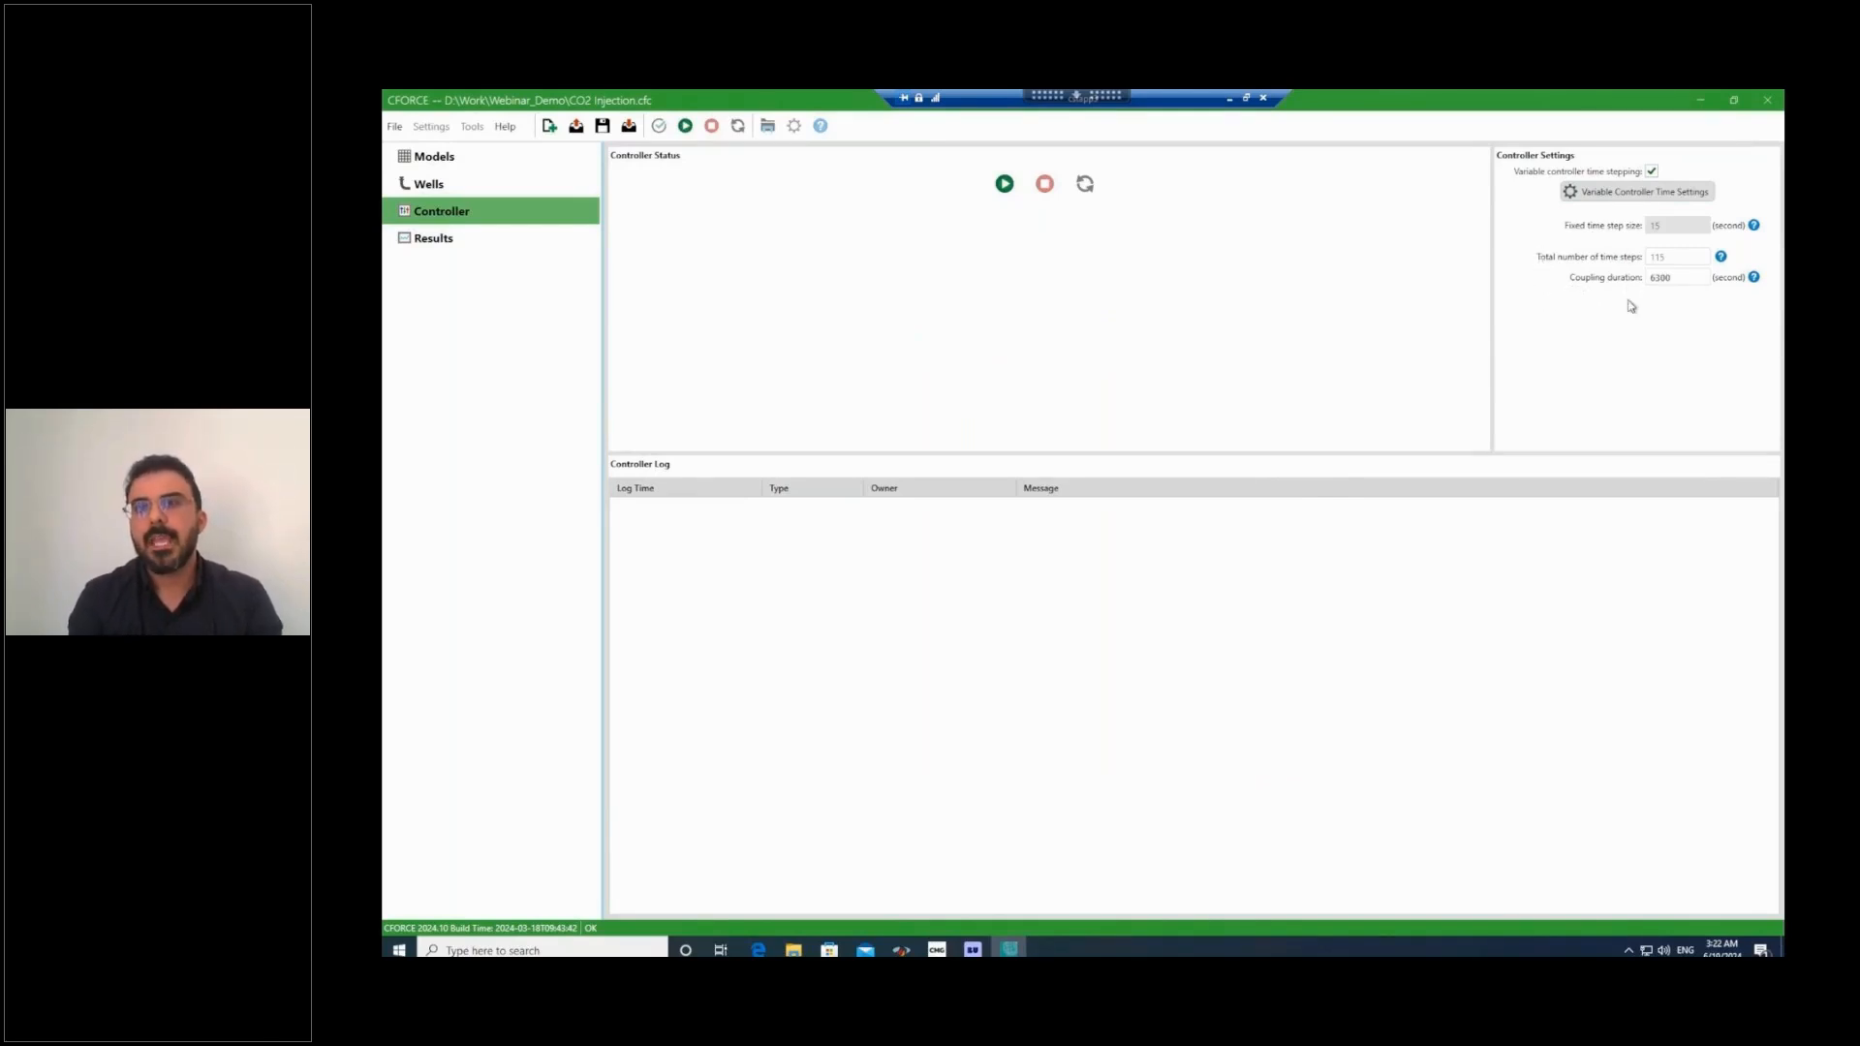
# Start the coupled simulation run and widen the GEM console window to read its time step summary.
pyautogui.click(1005, 186)
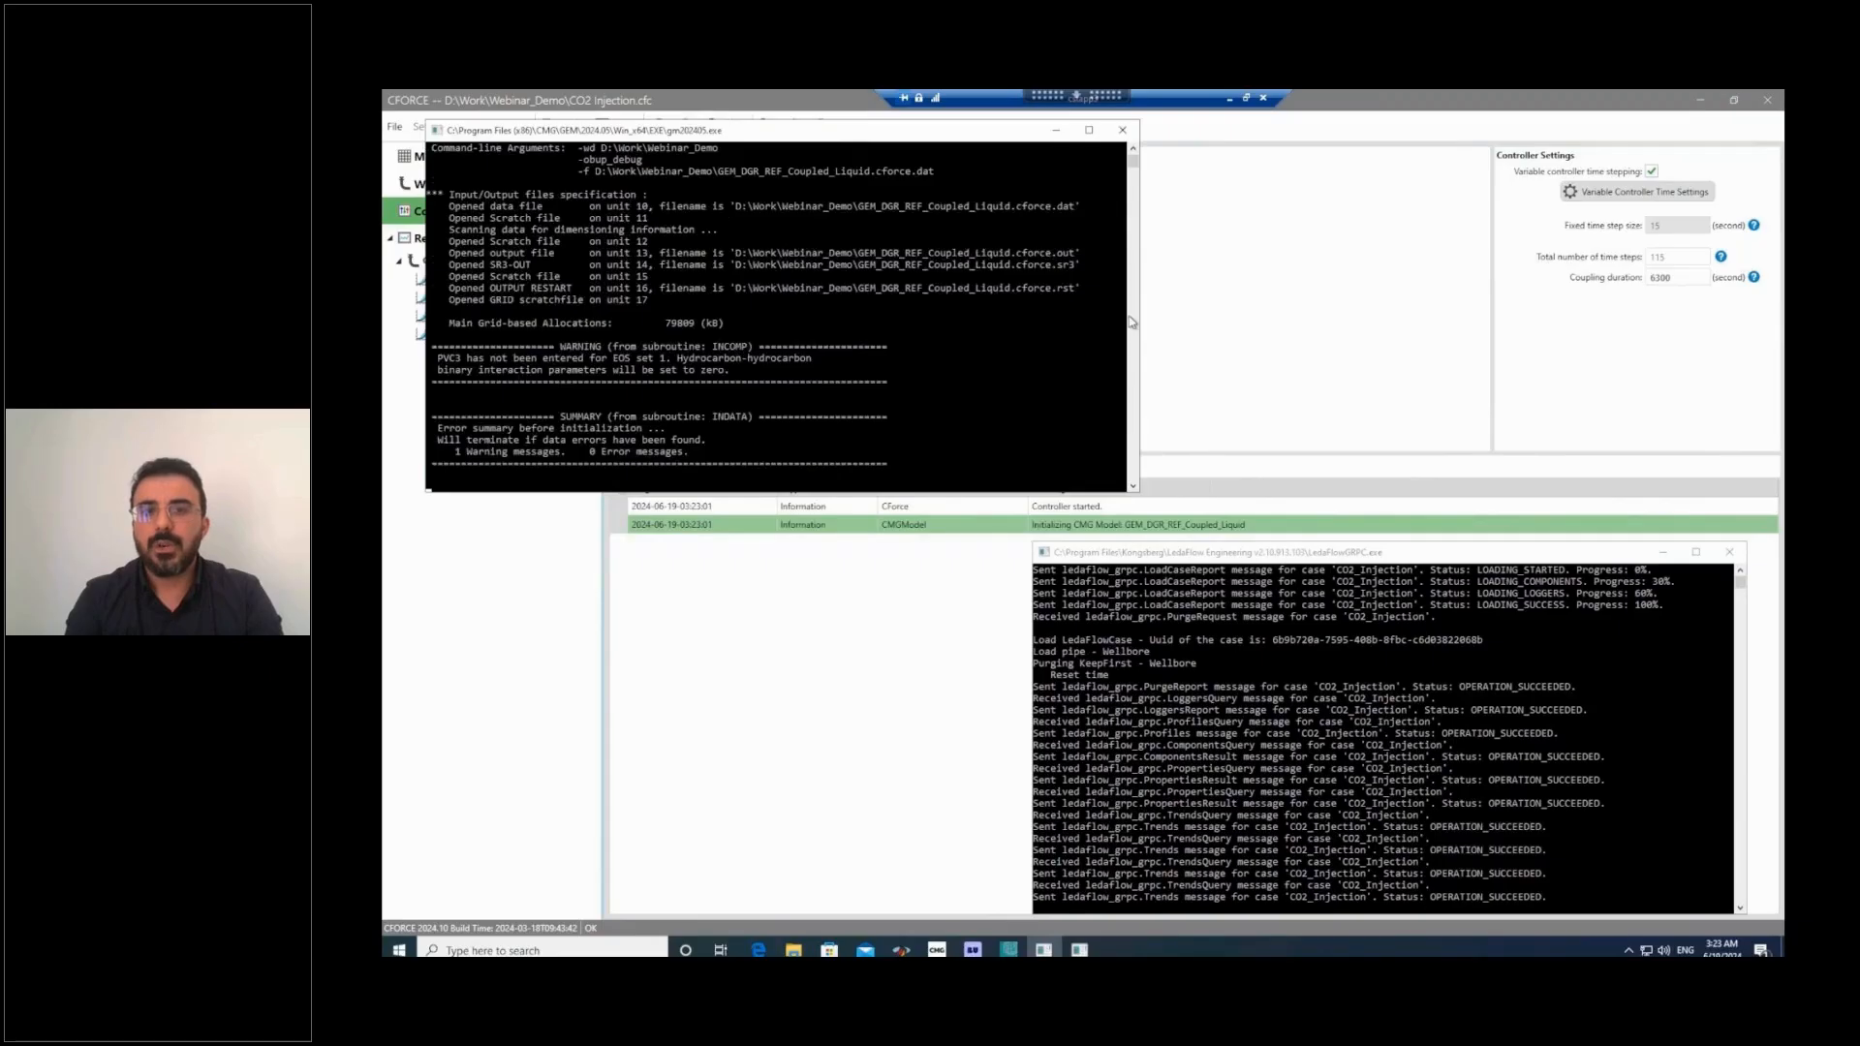
pyautogui.moveTo(1140, 324); pyautogui.dragTo(1247, 326)
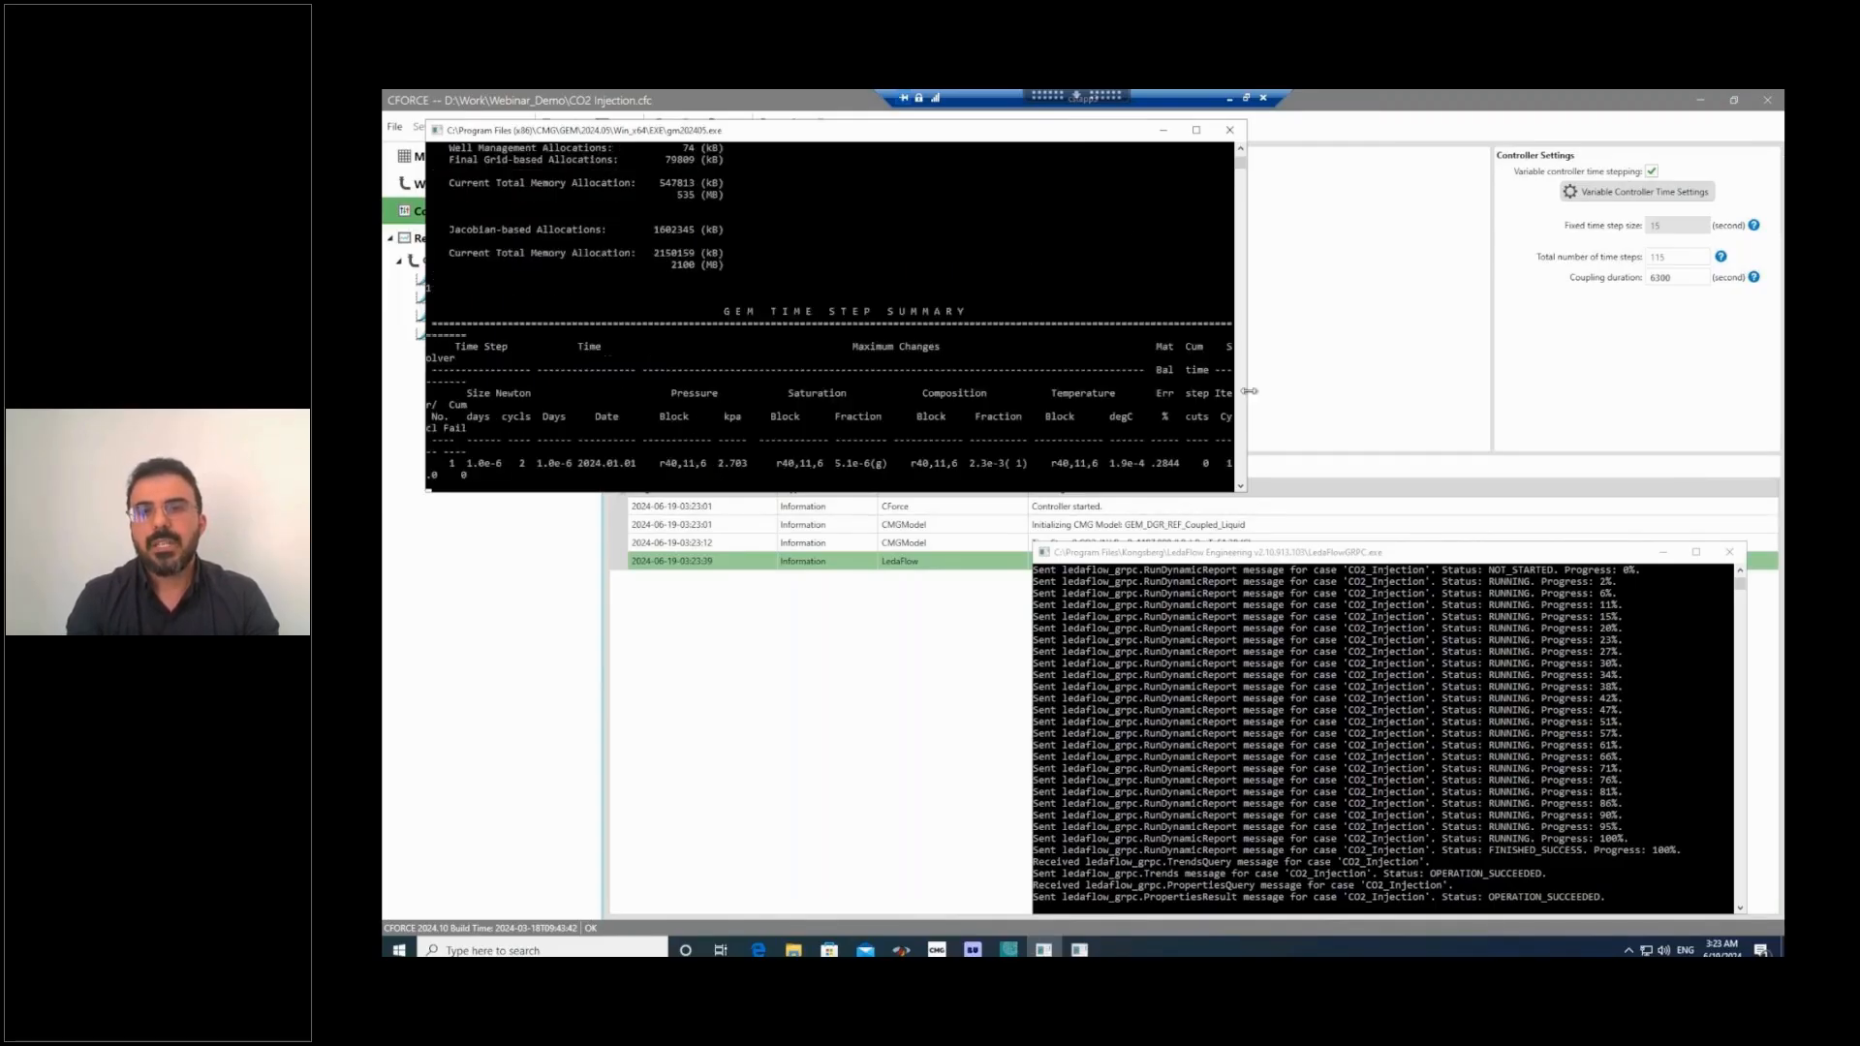
pyautogui.moveTo(1247, 394); pyautogui.dragTo(1338, 394)
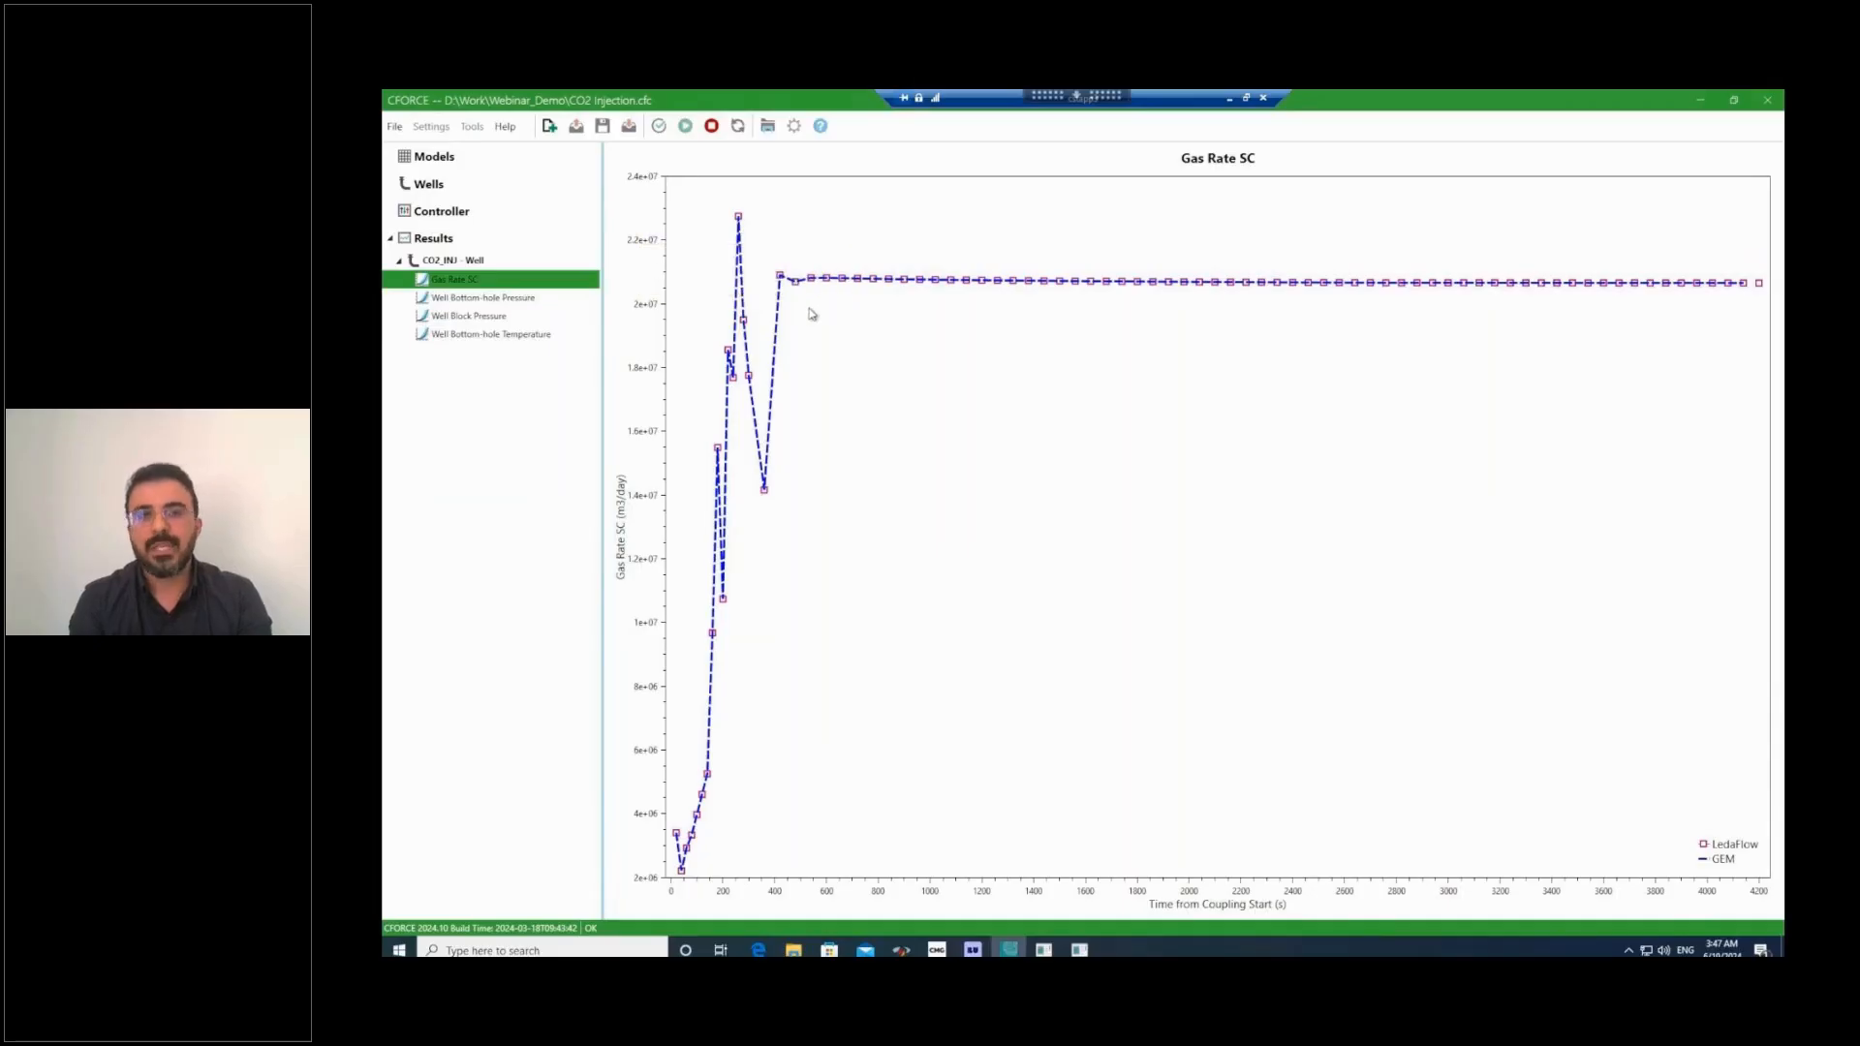
# Review the CO2_INJ result plots for well bottom-hole pressure, well block pressure and well bottom-hole temperature.
pyautogui.click(492, 301)
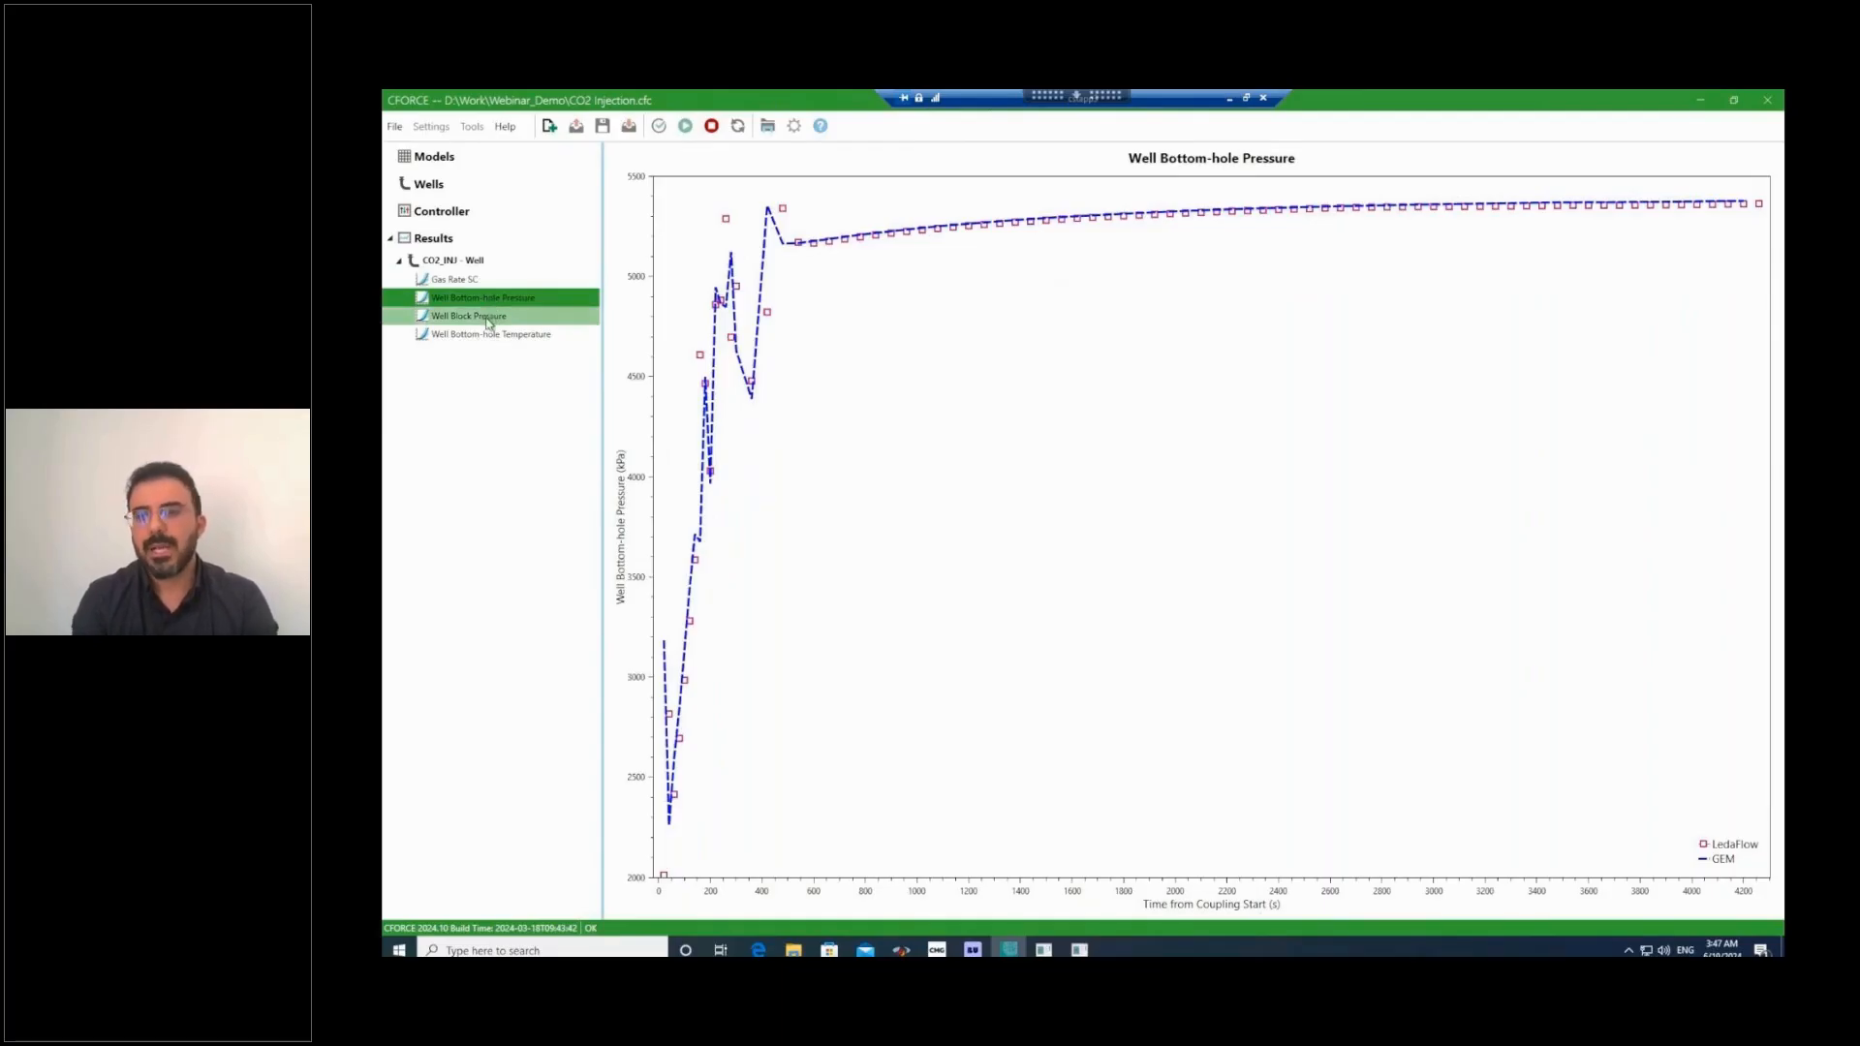
pyautogui.click(490, 322)
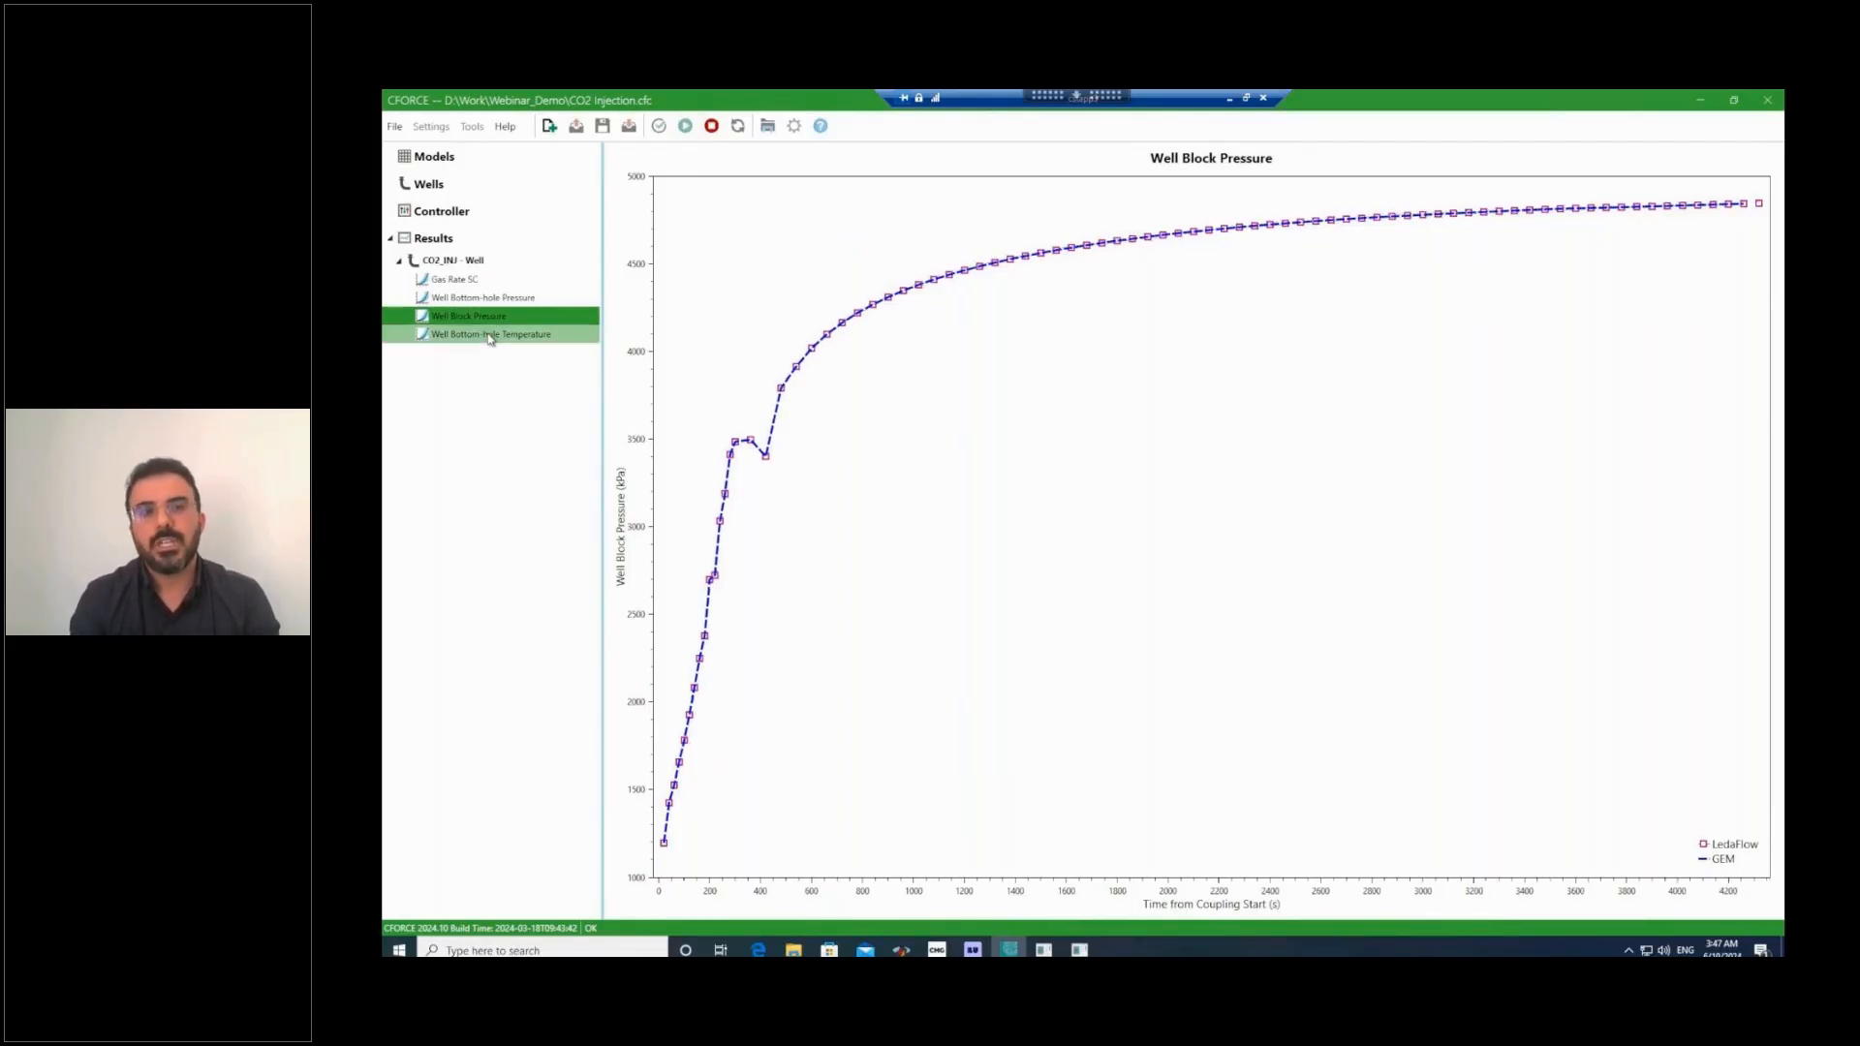
pyautogui.click(489, 336)
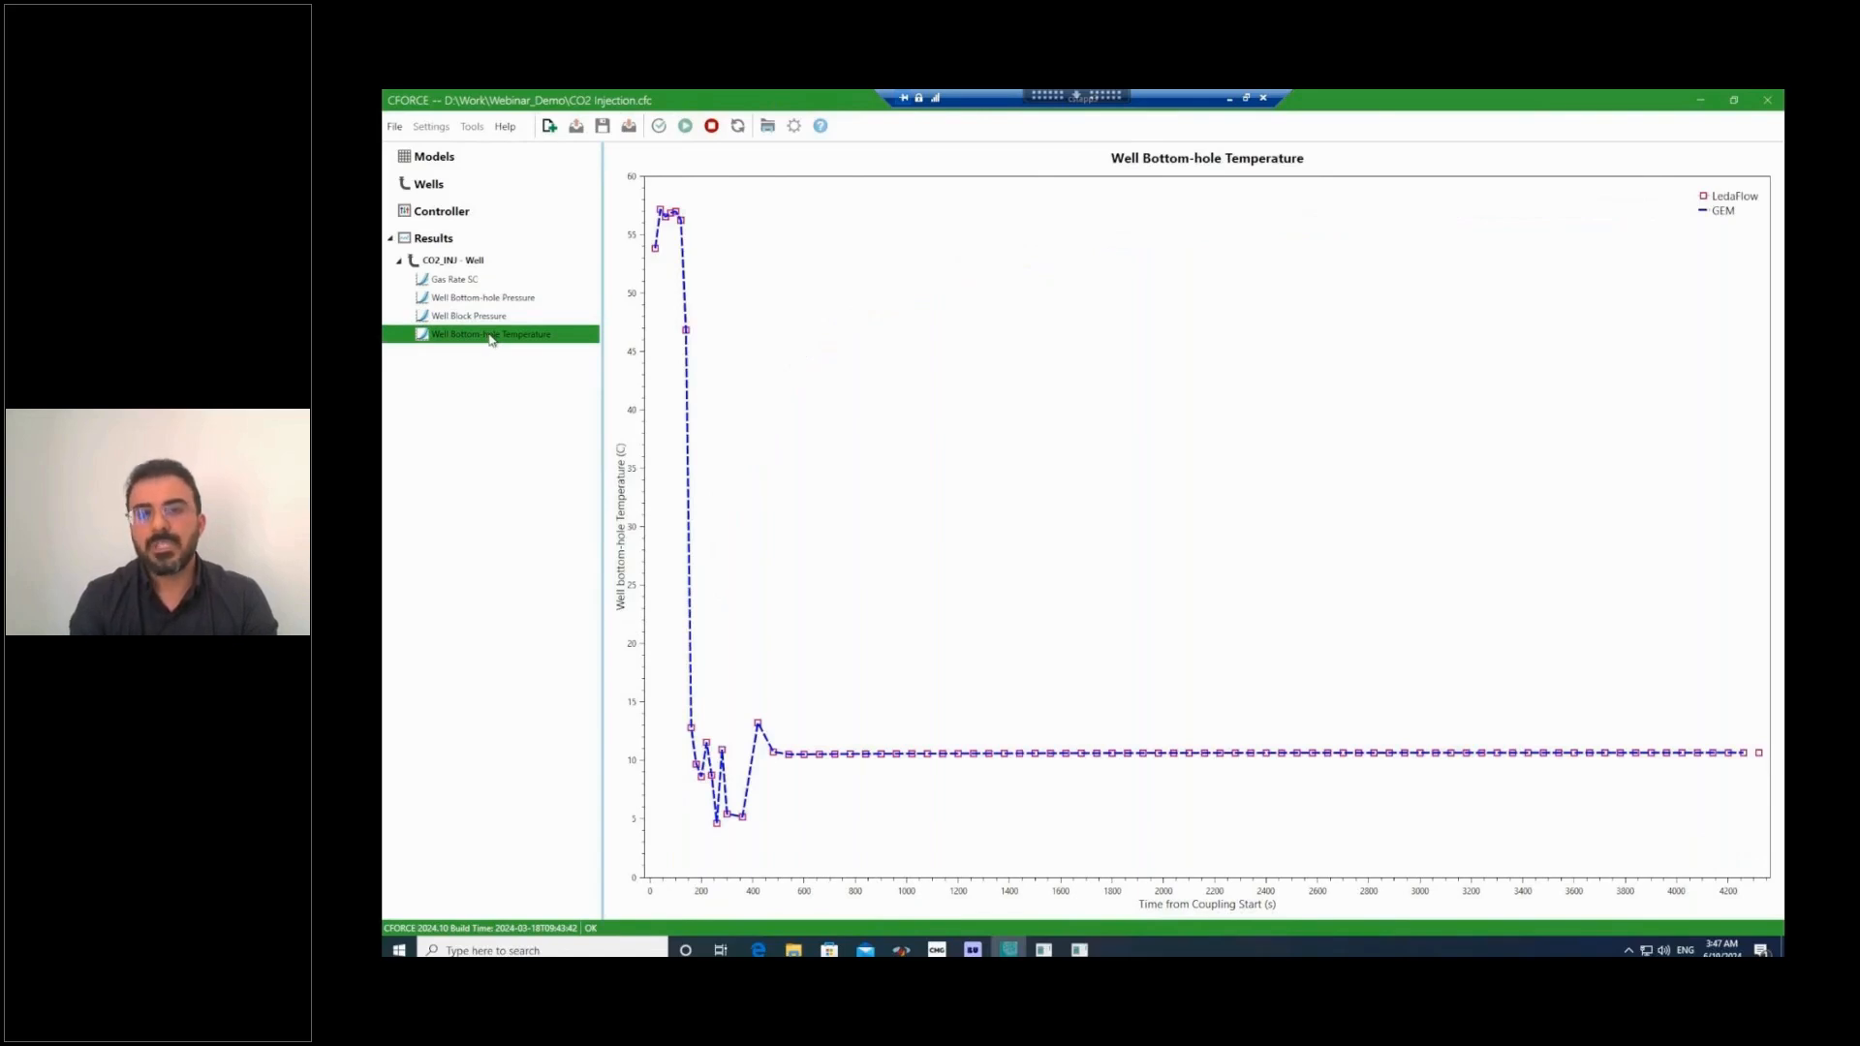
pyautogui.moveTo(742, 817)
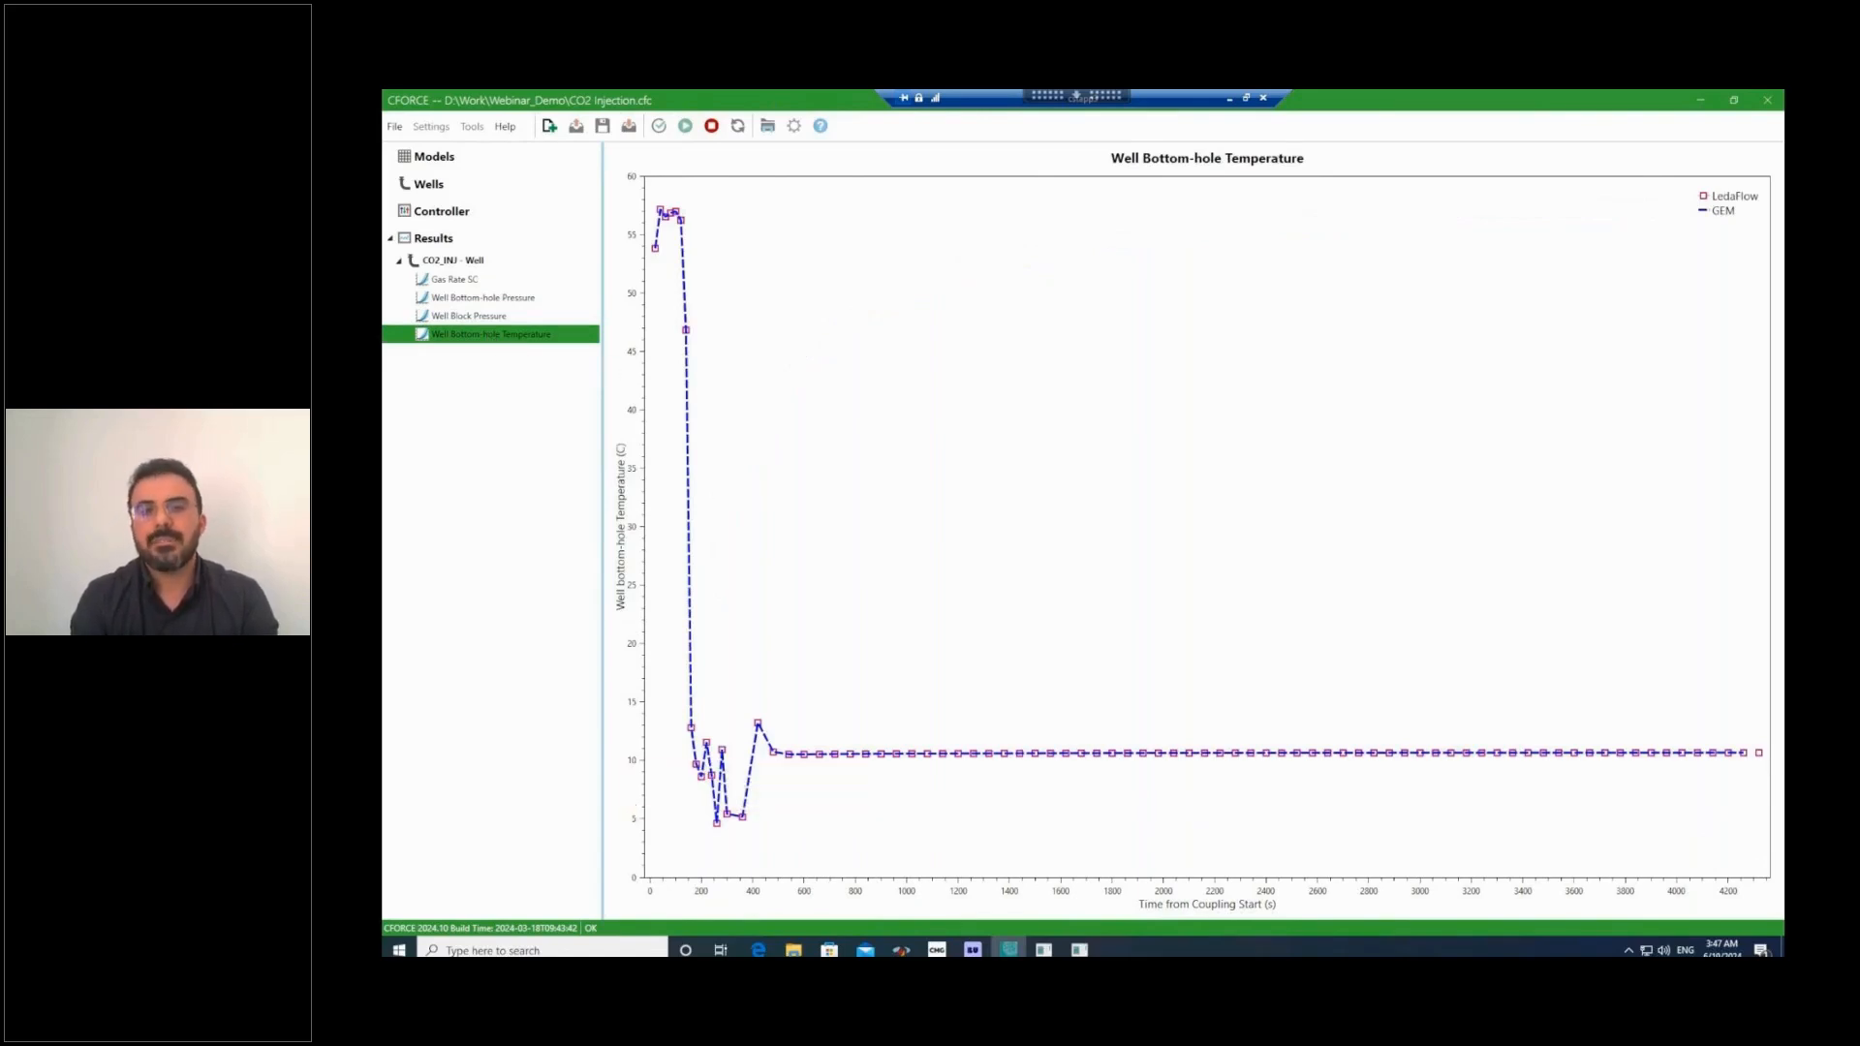
# Switch to File Explorer and browse the CFORCE 2024.10 DOC and TPL folders, including the first template's folder.
pyautogui.click(793, 949)
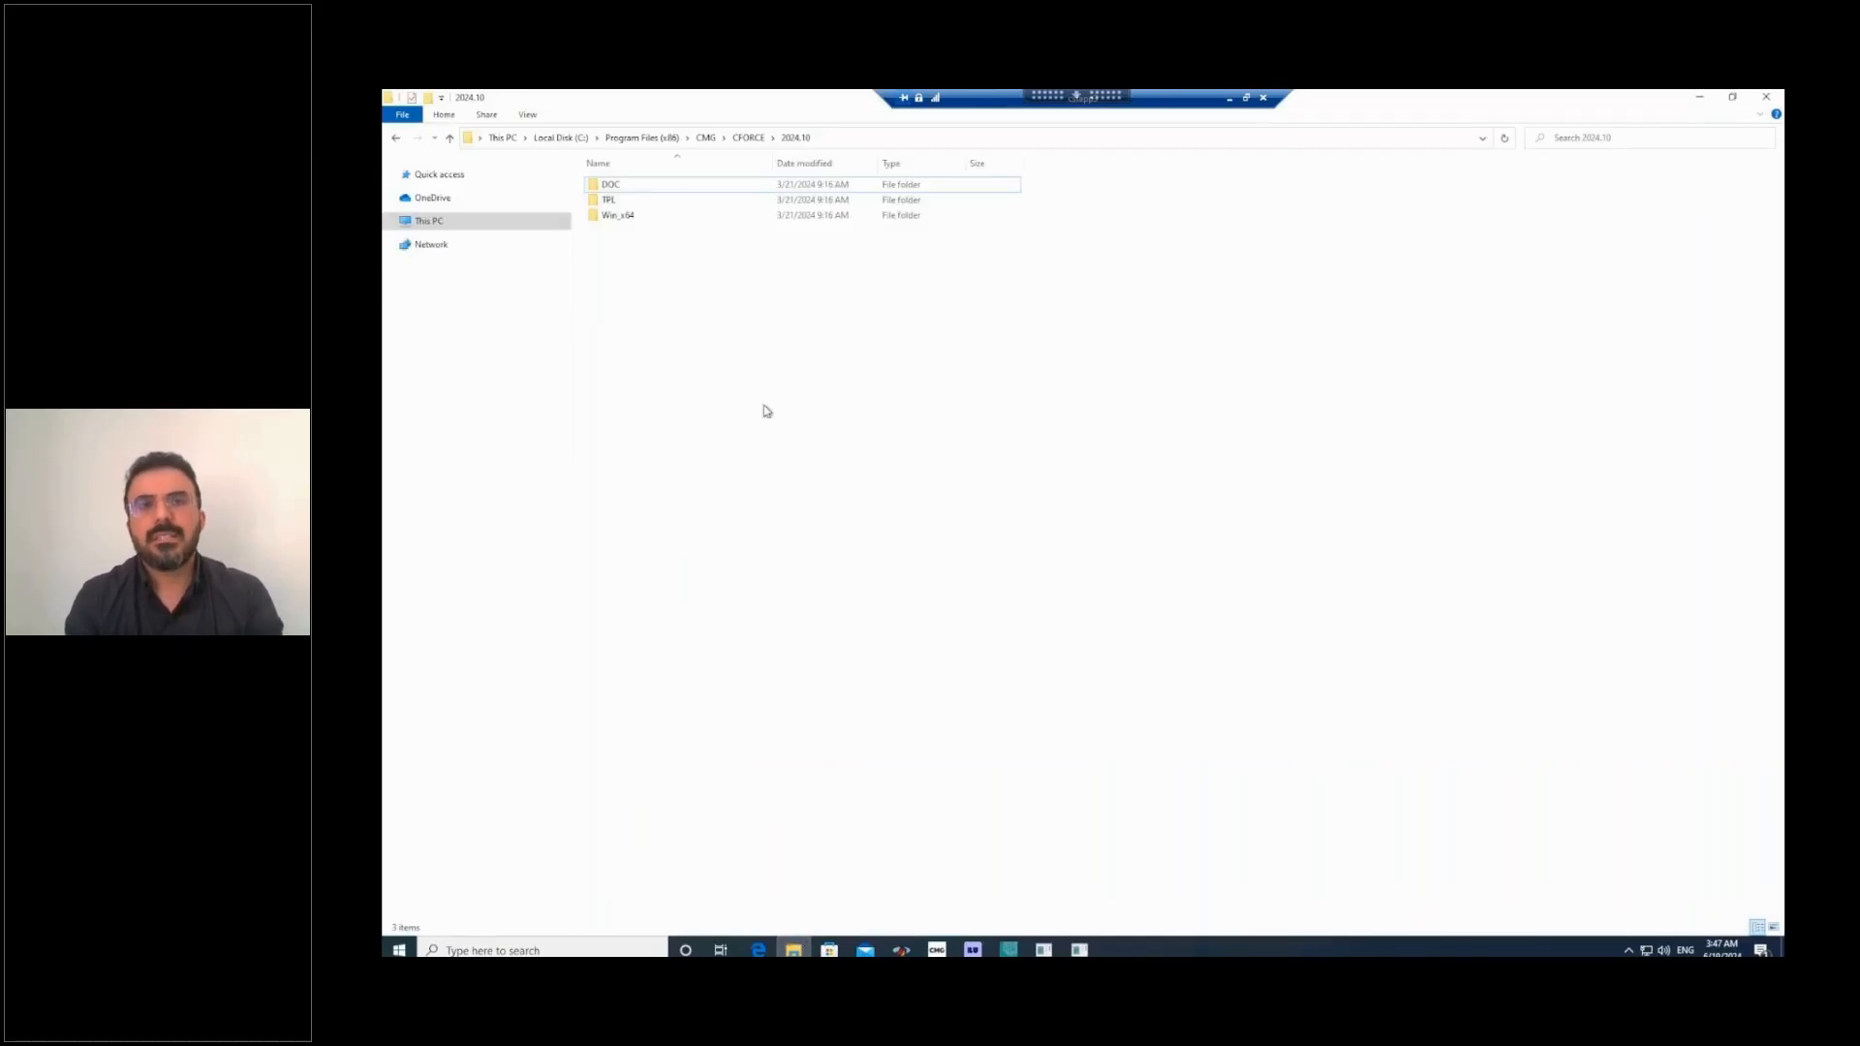
pyautogui.doubleClick(623, 186)
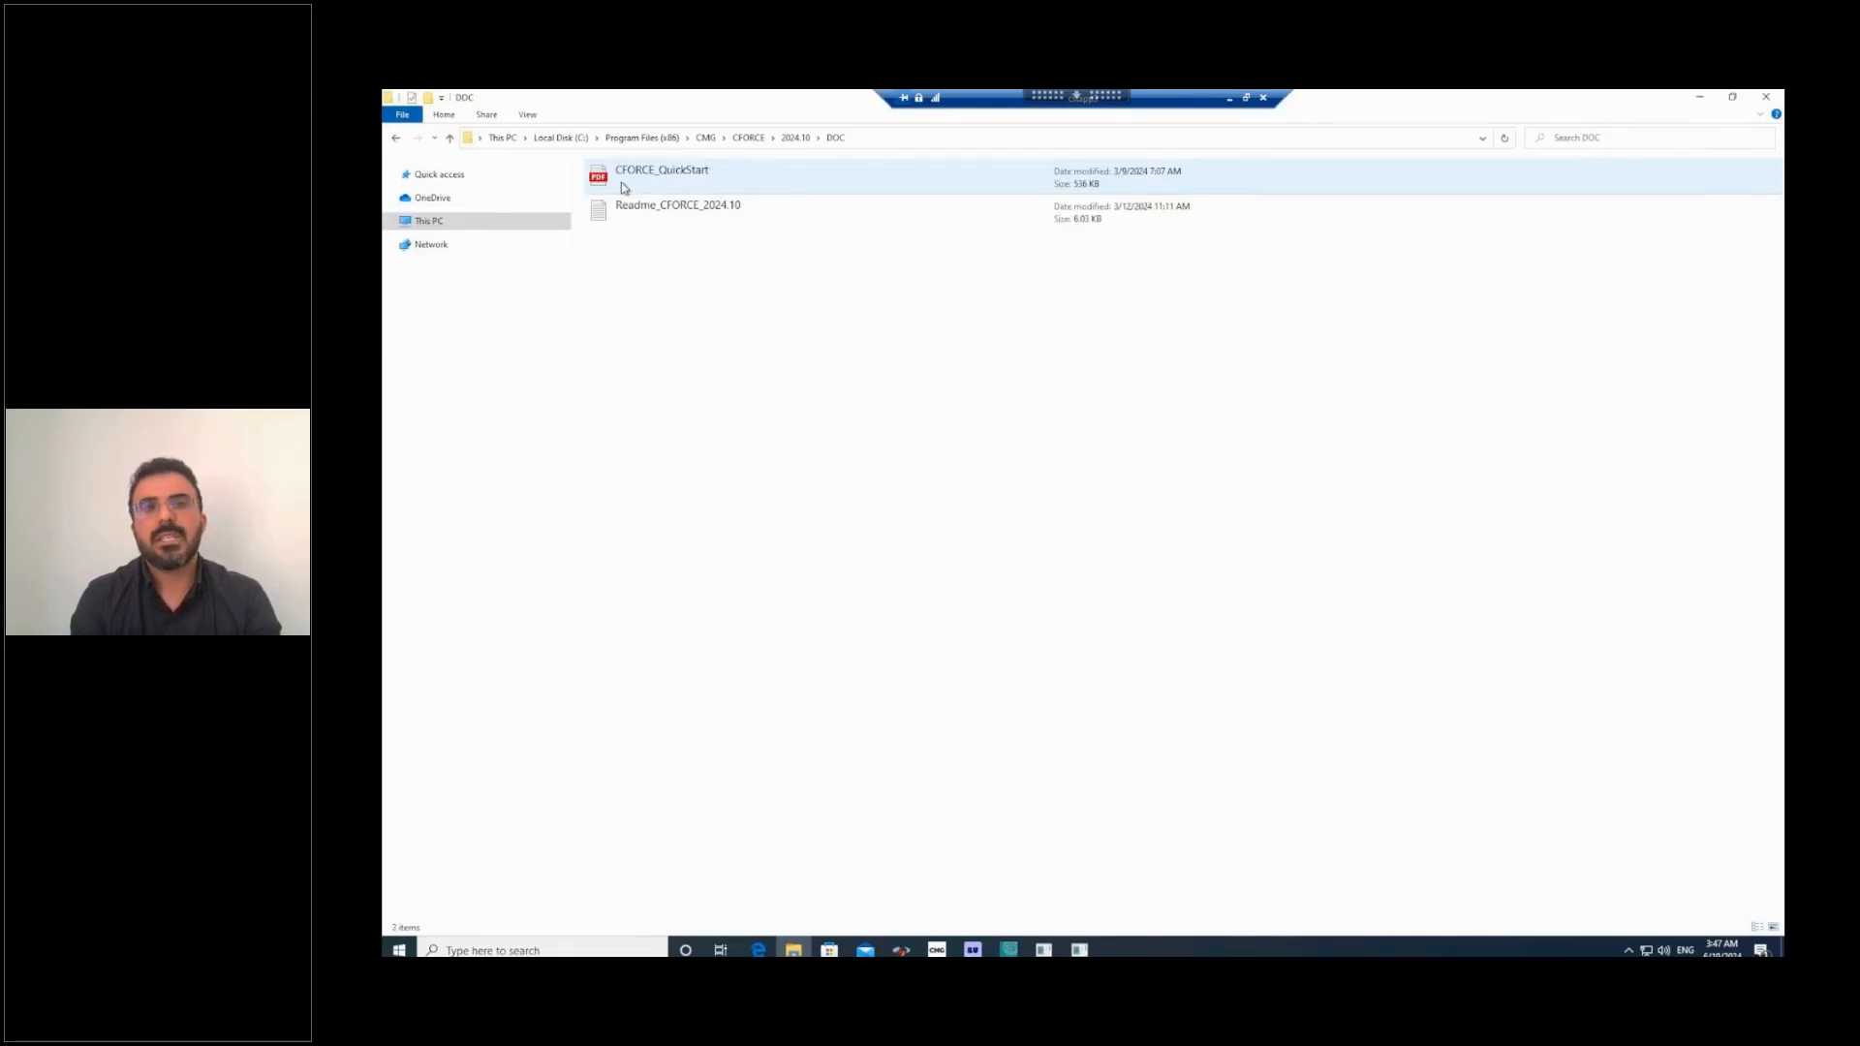
pyautogui.click(796, 139)
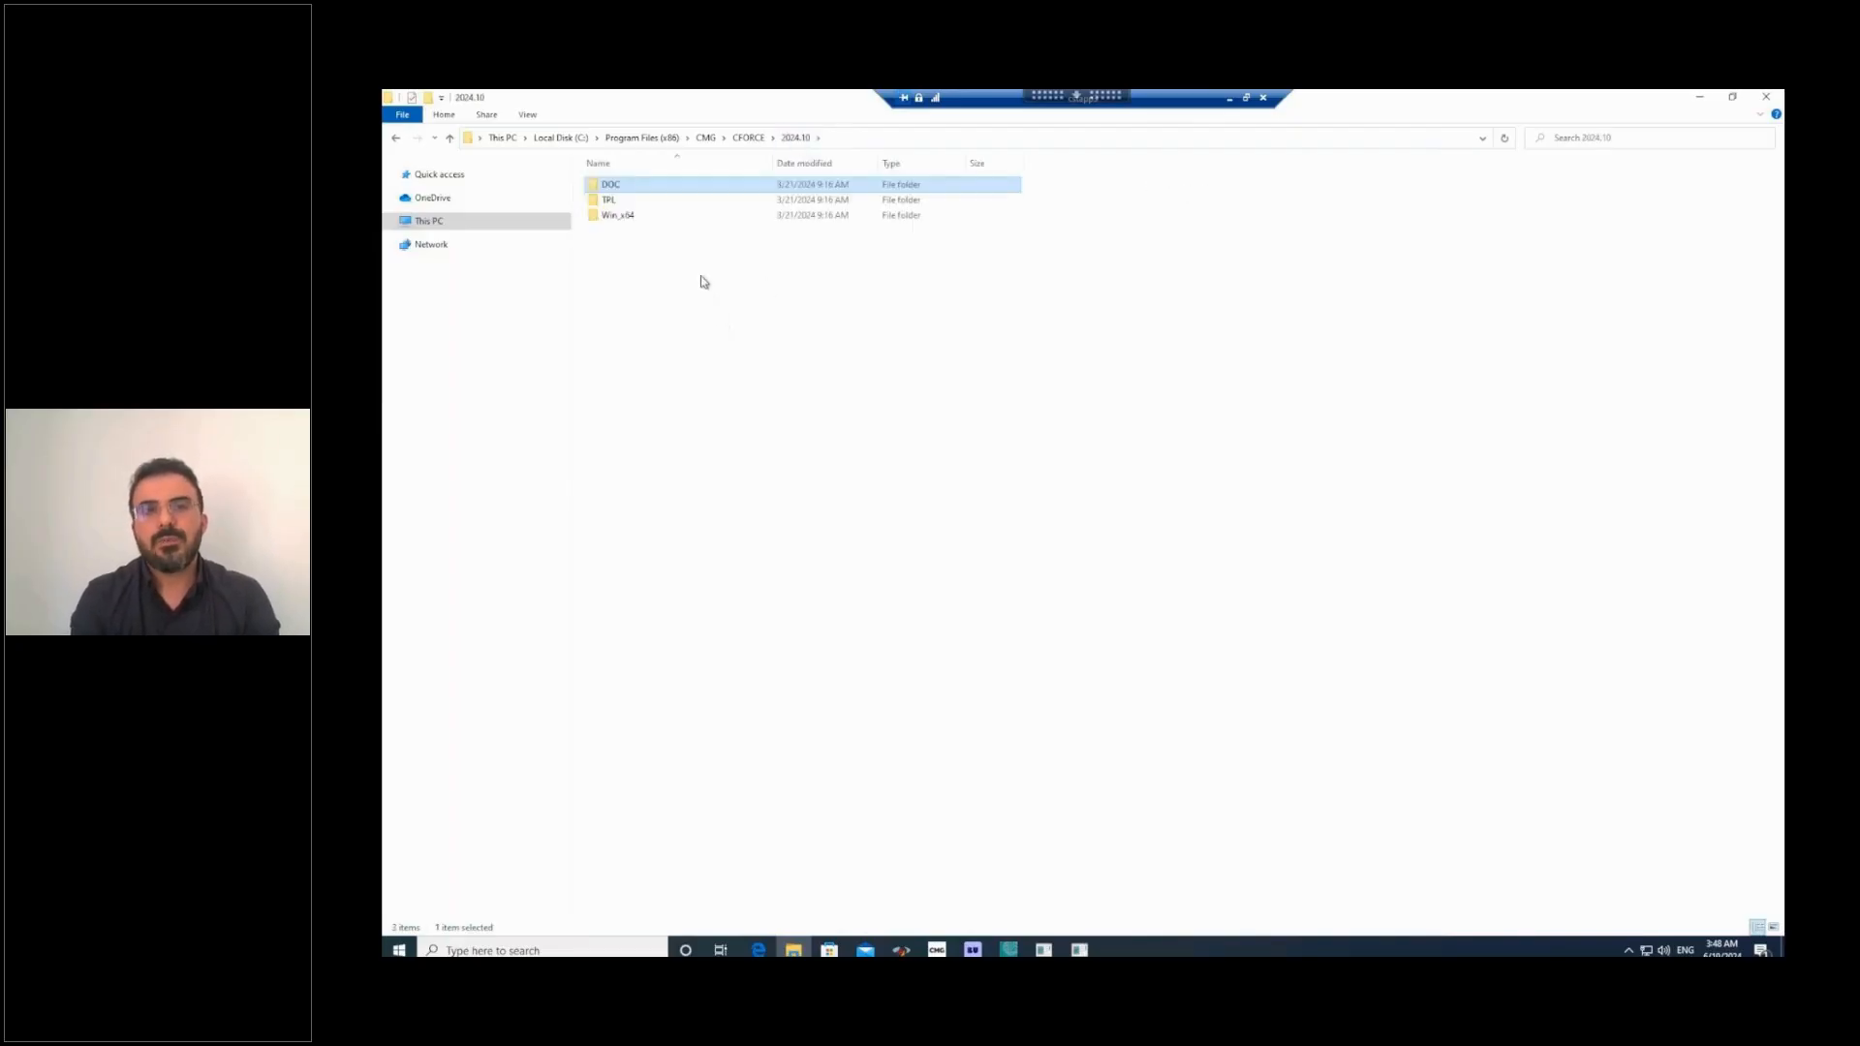
pyautogui.click(612, 205)
pyautogui.doubleClick(612, 206)
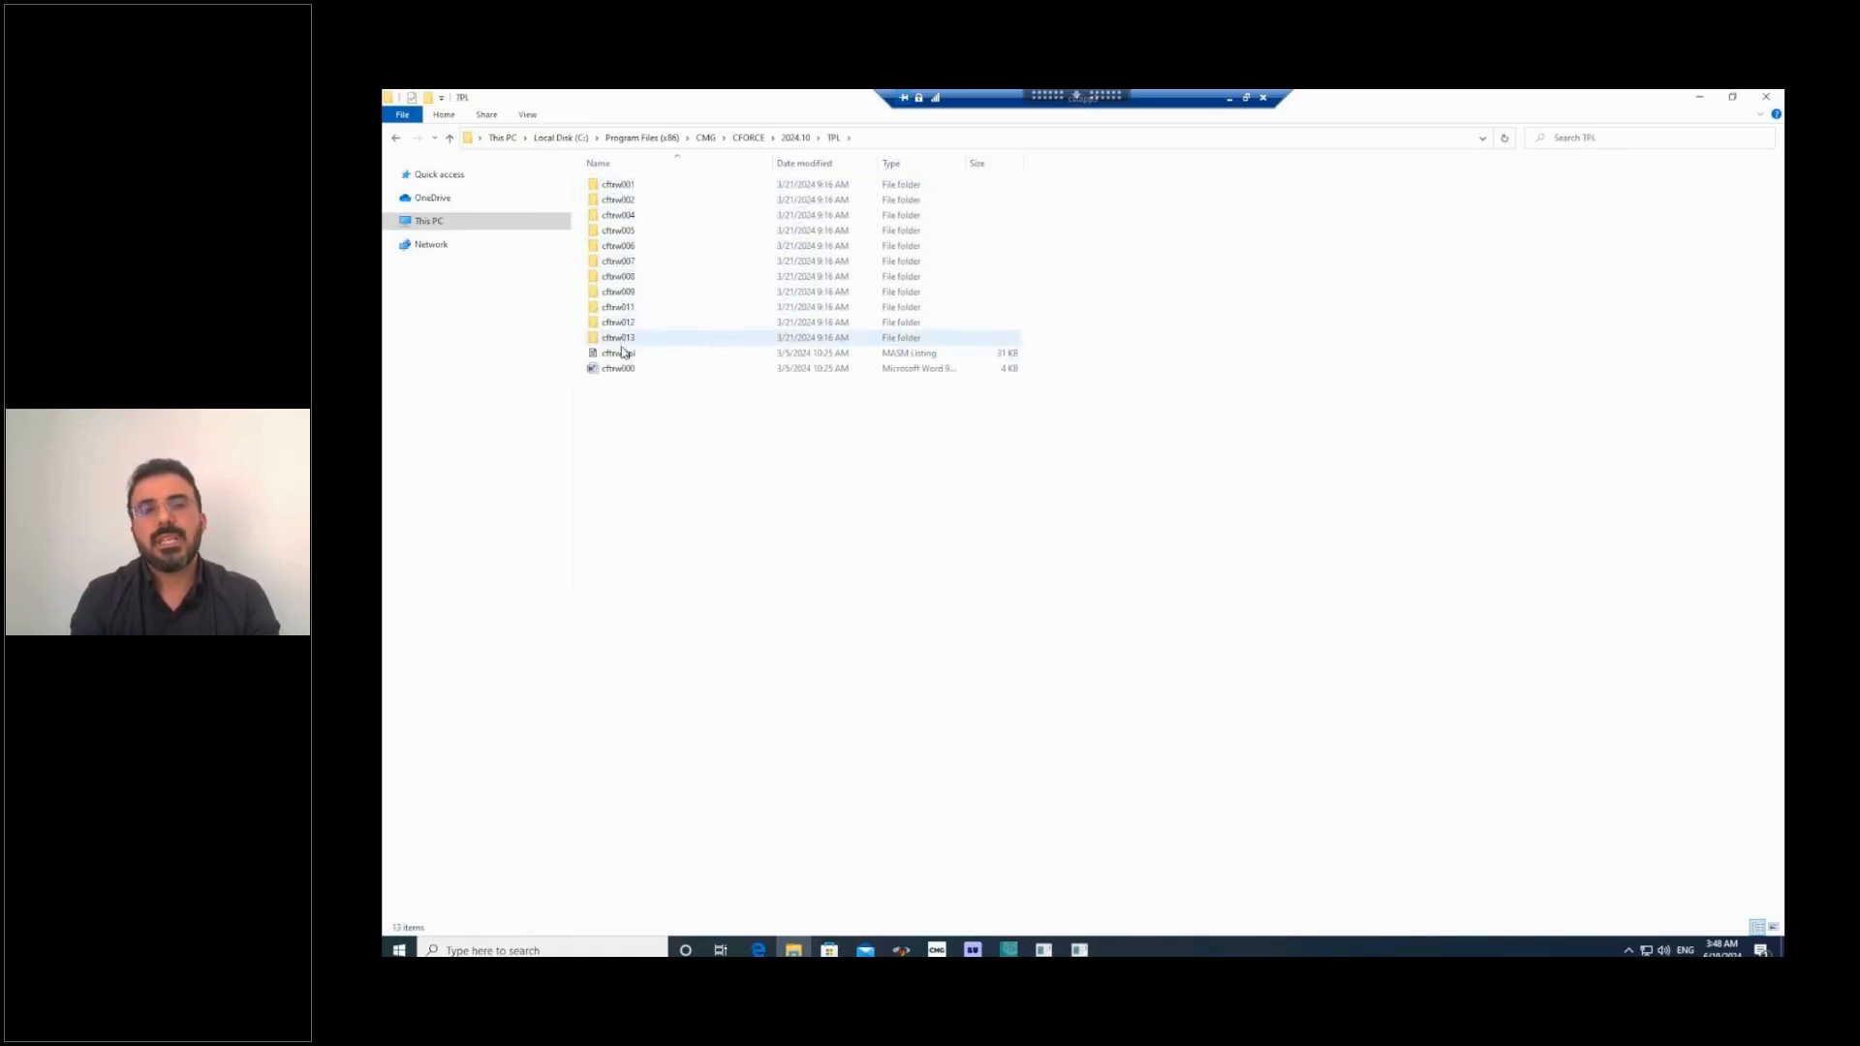
pyautogui.doubleClick(629, 187)
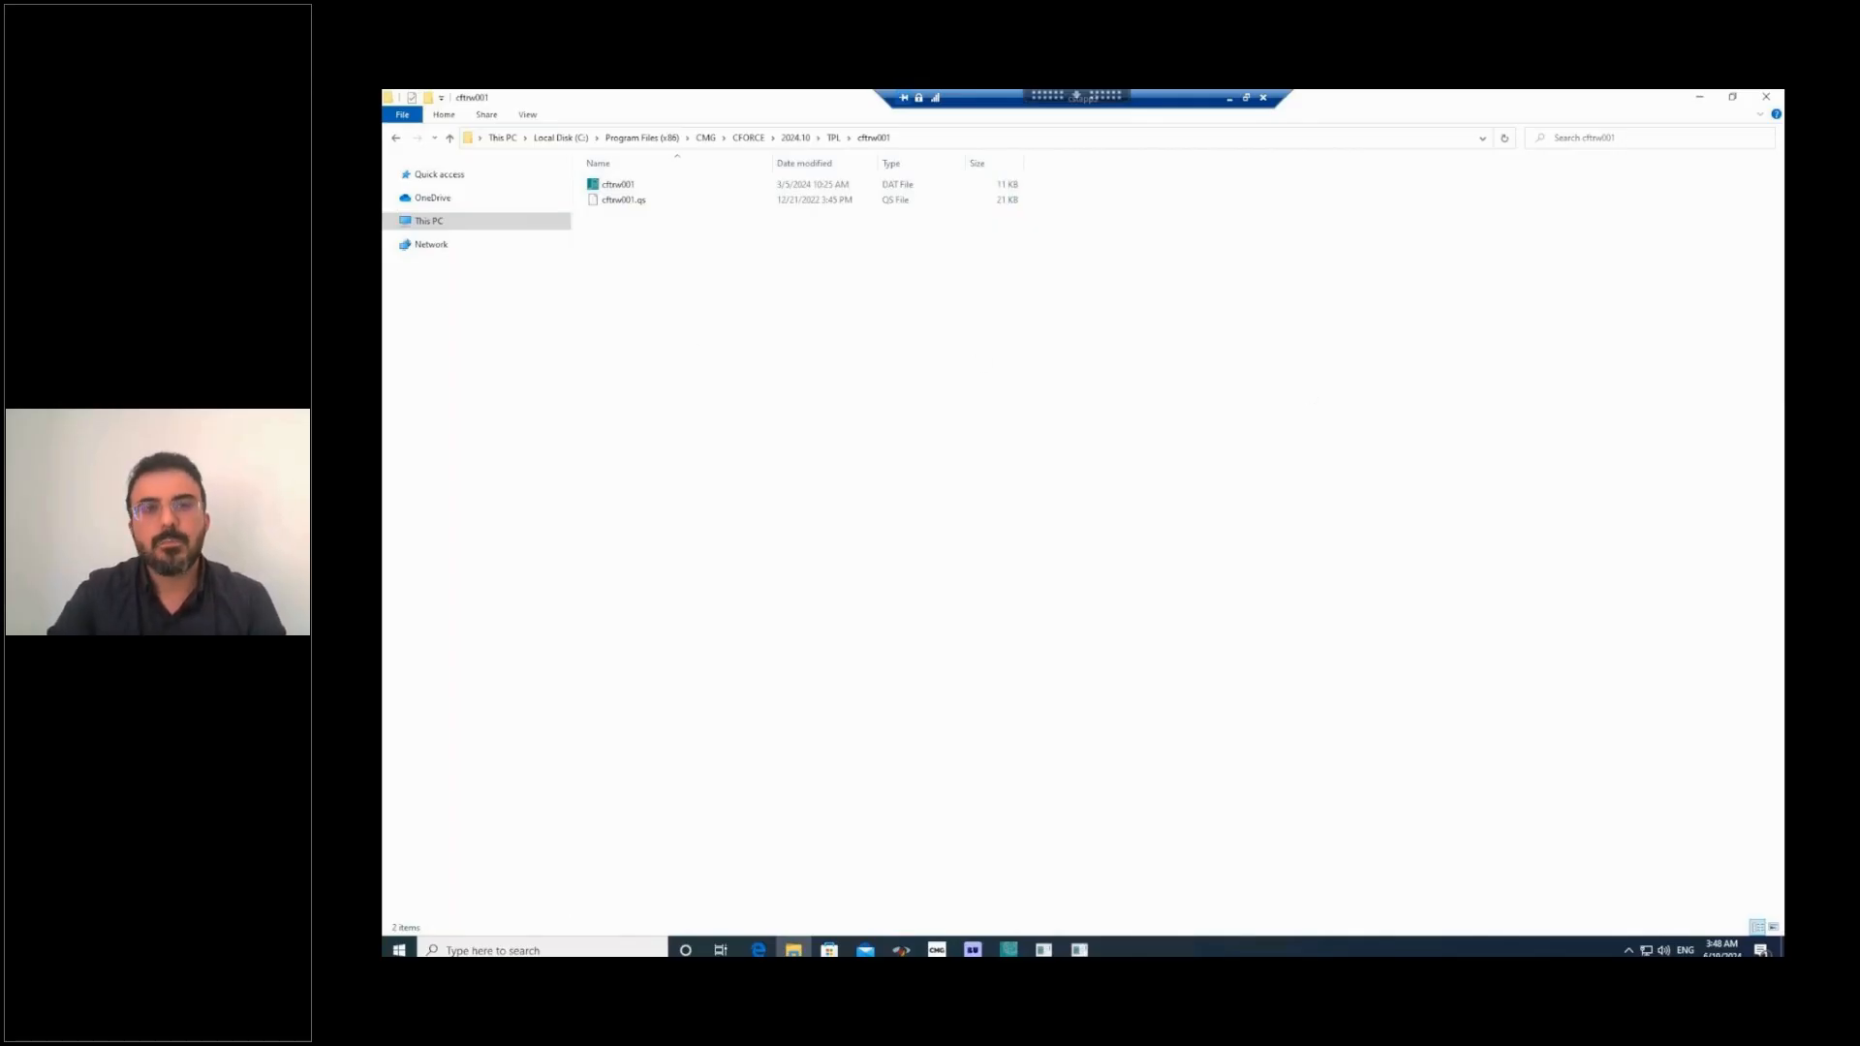
pyautogui.press('Right')
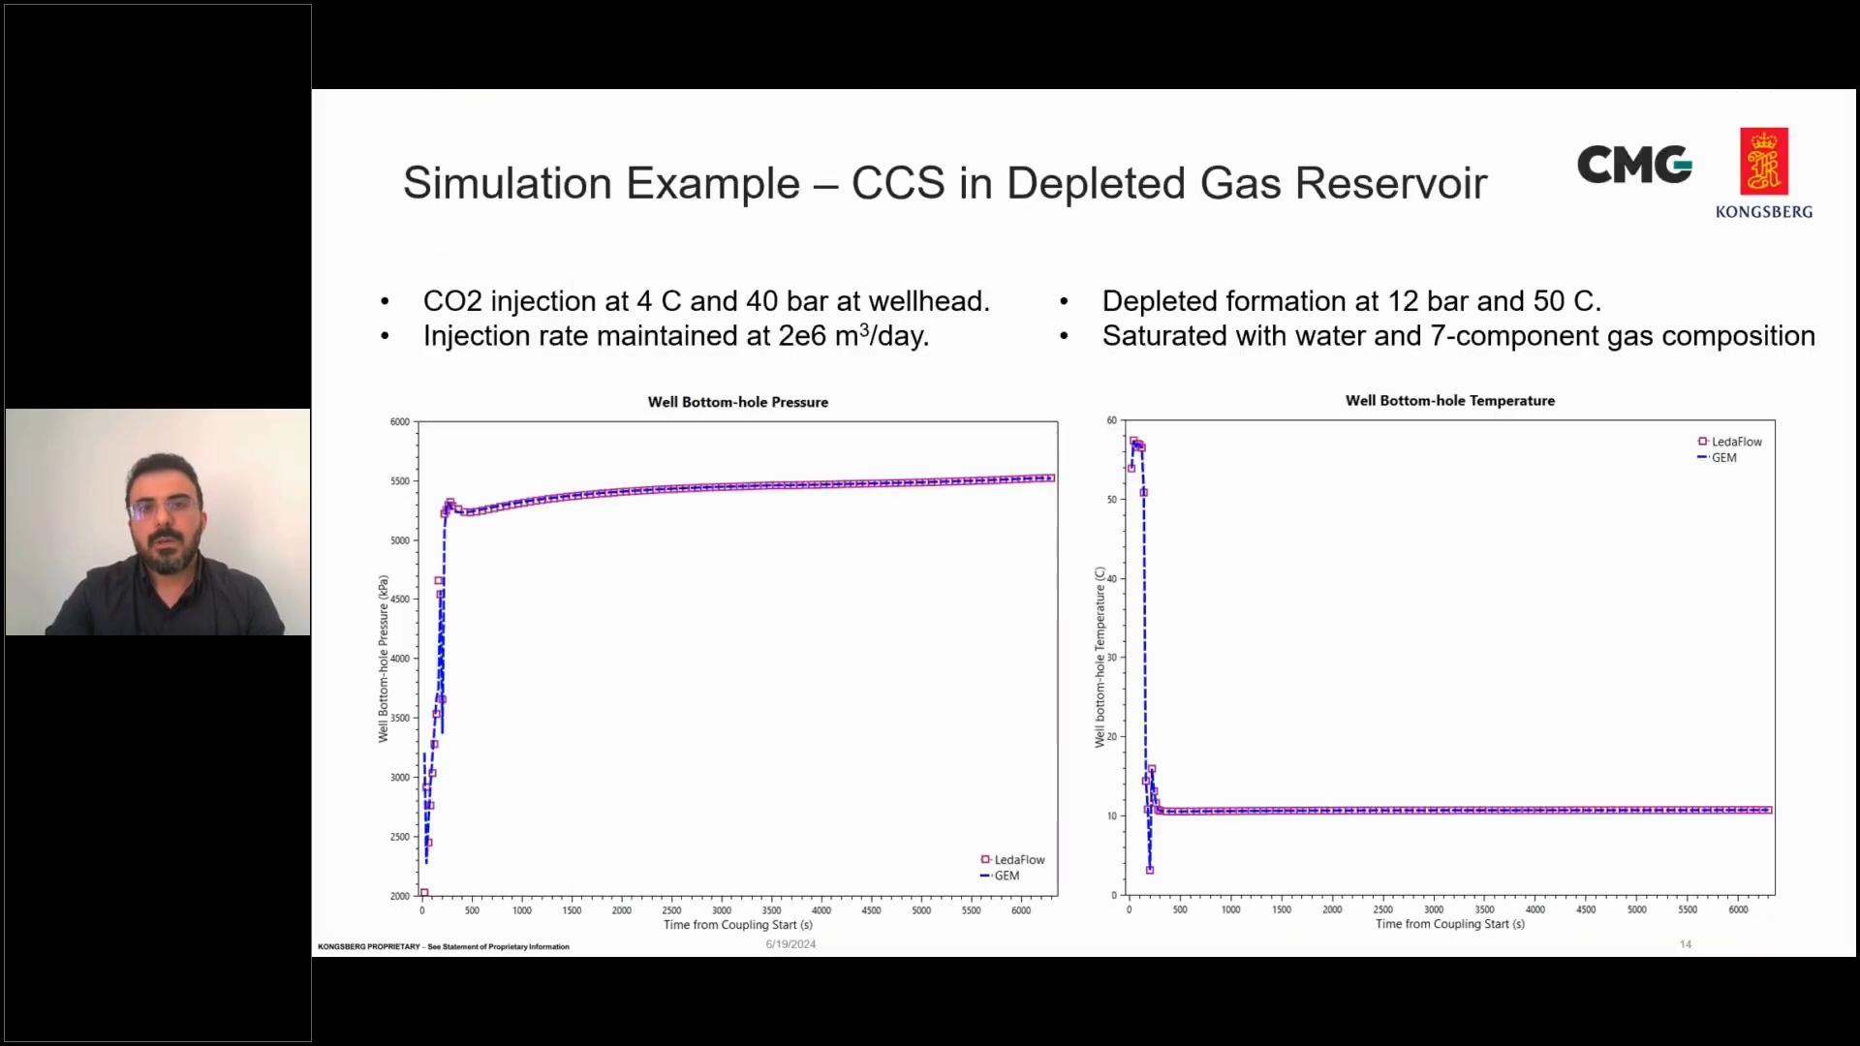